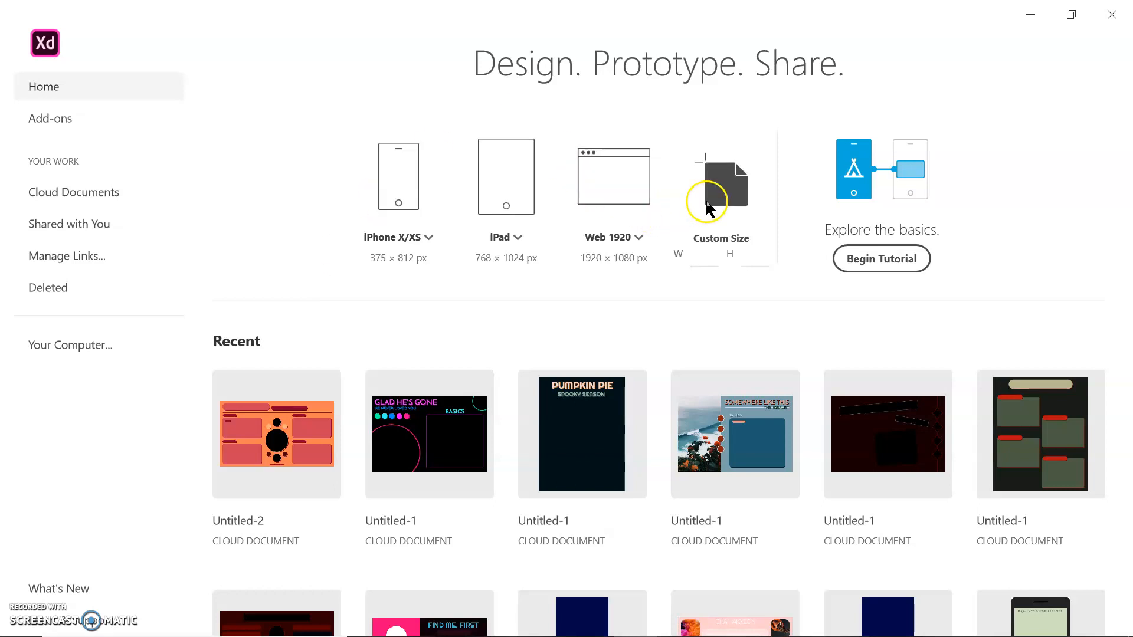
- Create a new document with a custom artboard 300 wide and 400 high
left_click(703, 259)
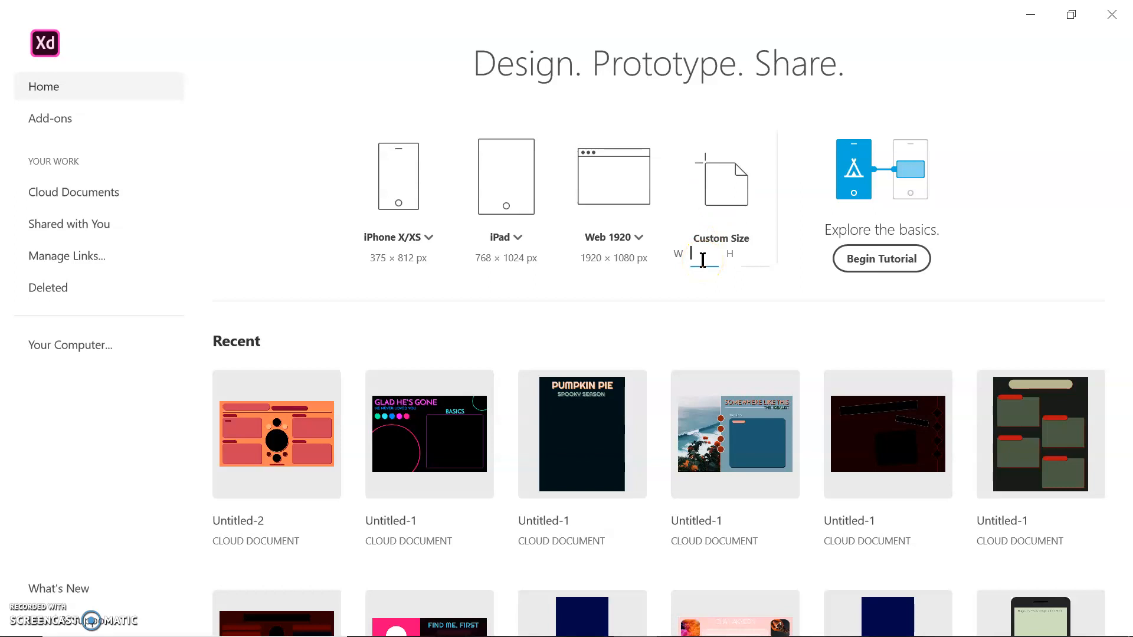
type("300")
left_click(743, 257)
type("400")
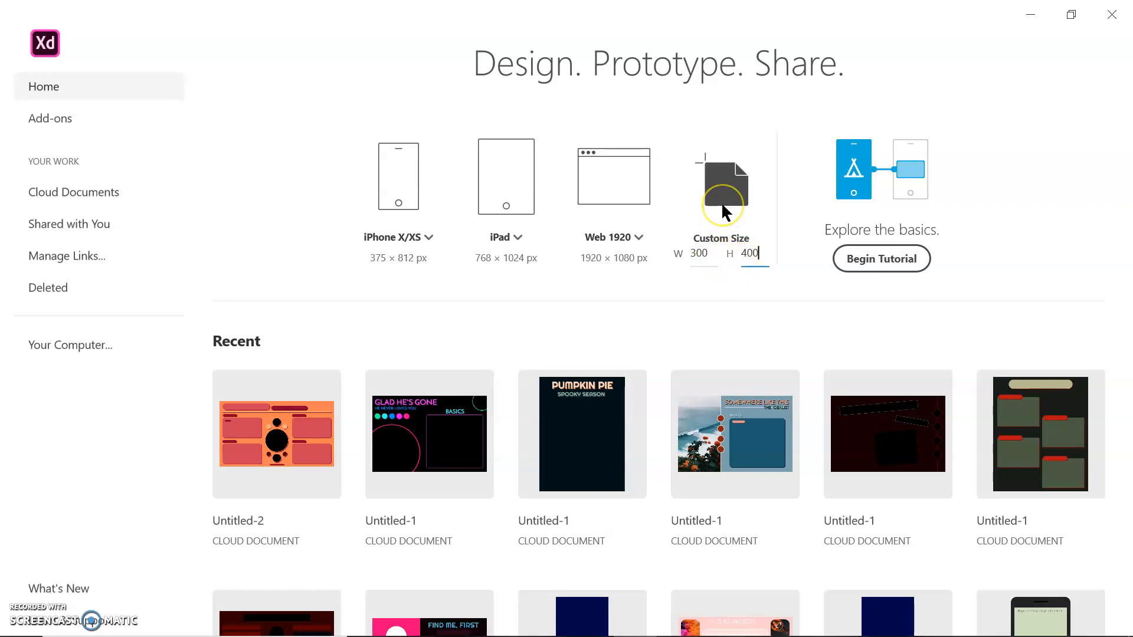
left_click(723, 187)
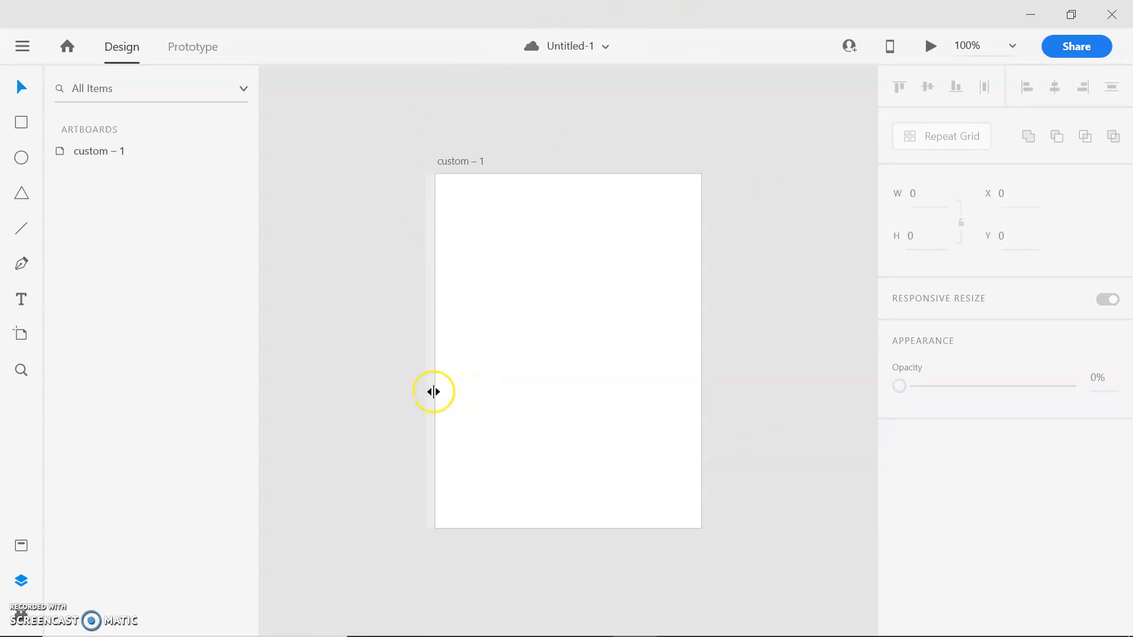
- Show the document's assets in place of its layers
left_click(497, 311)
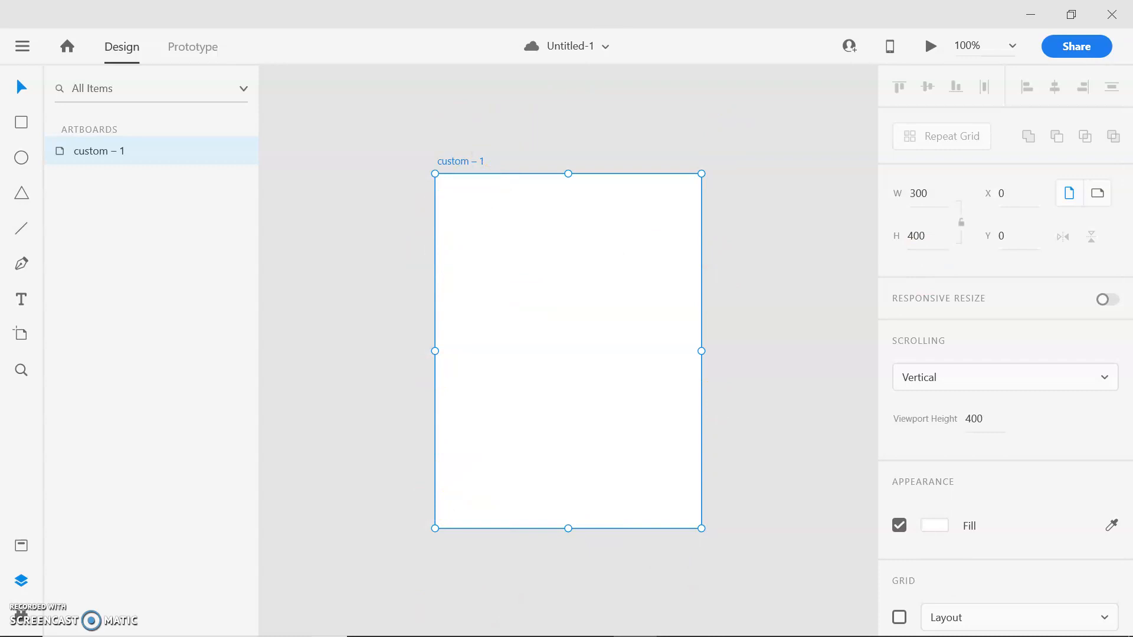
left_click(511, 106)
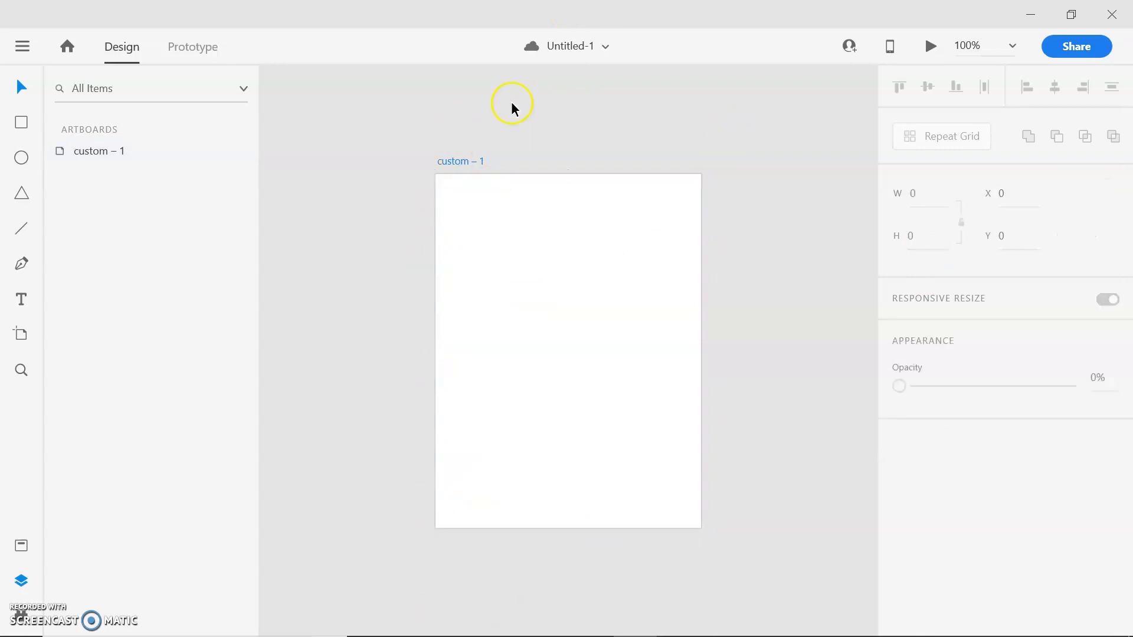
left_click(21, 545)
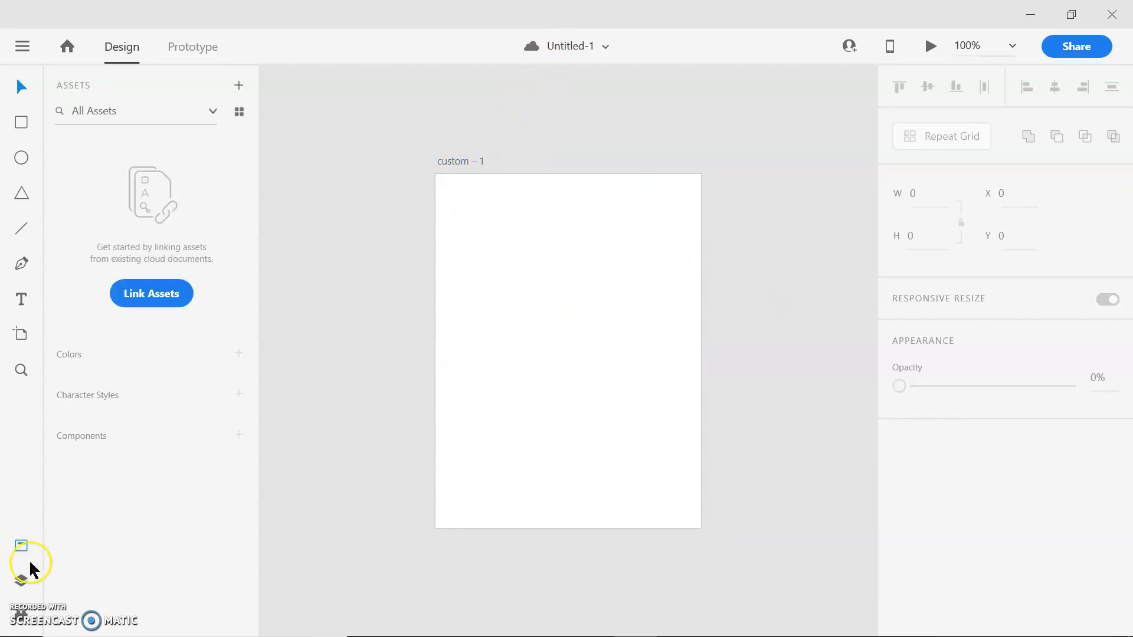
- Add a second artboard beside the first one and delete it
left_click(21, 334)
left_click(768, 270)
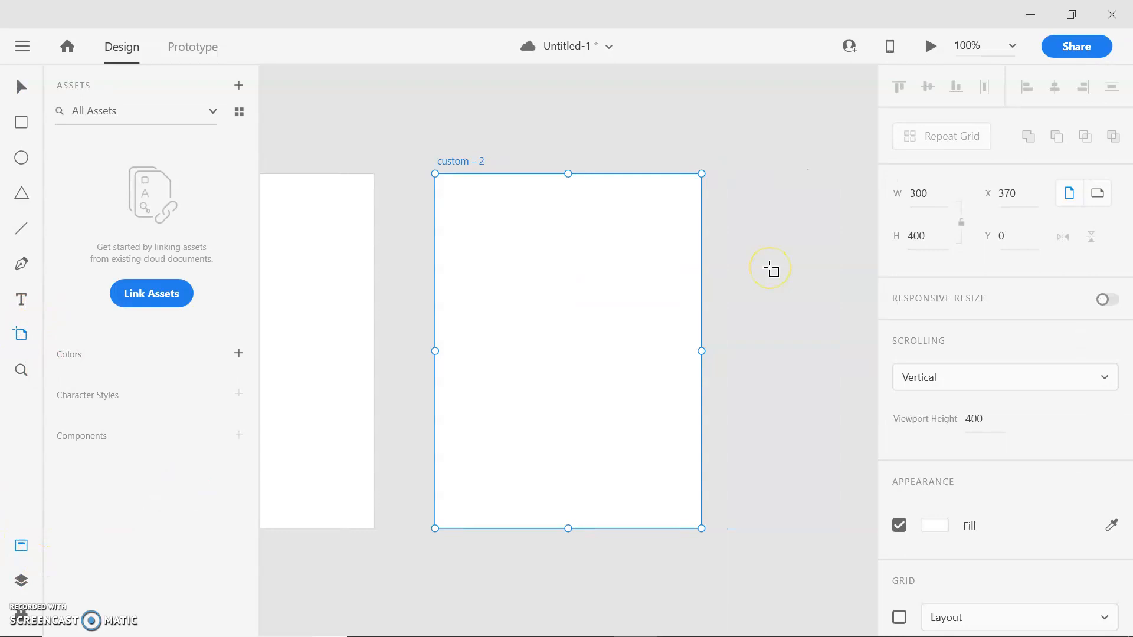
key("Delete")
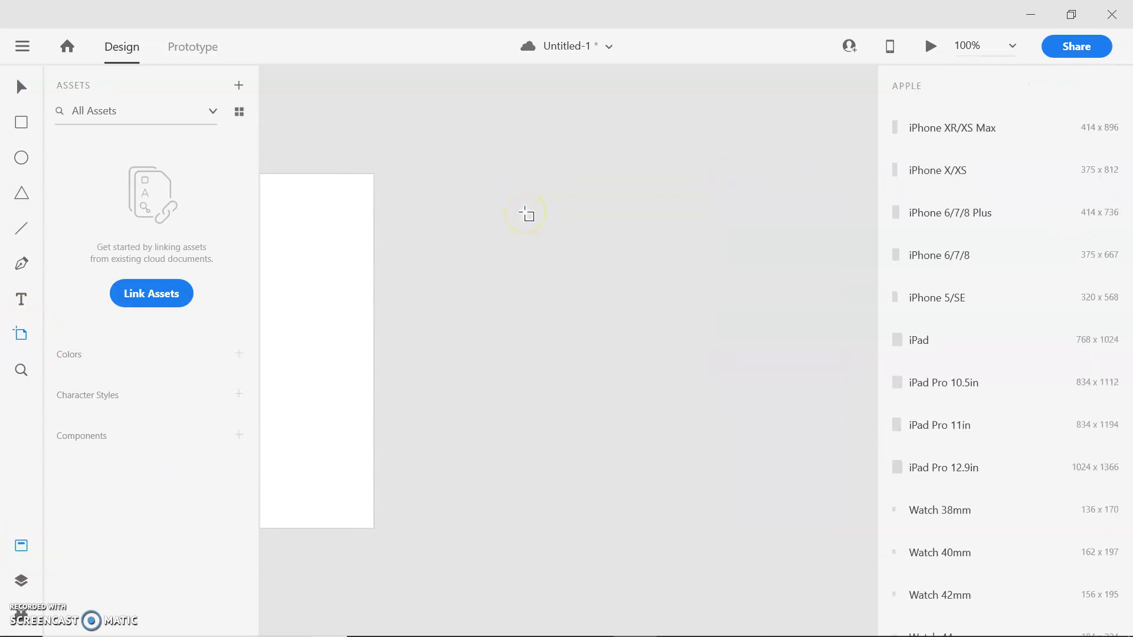
left_click(21, 86)
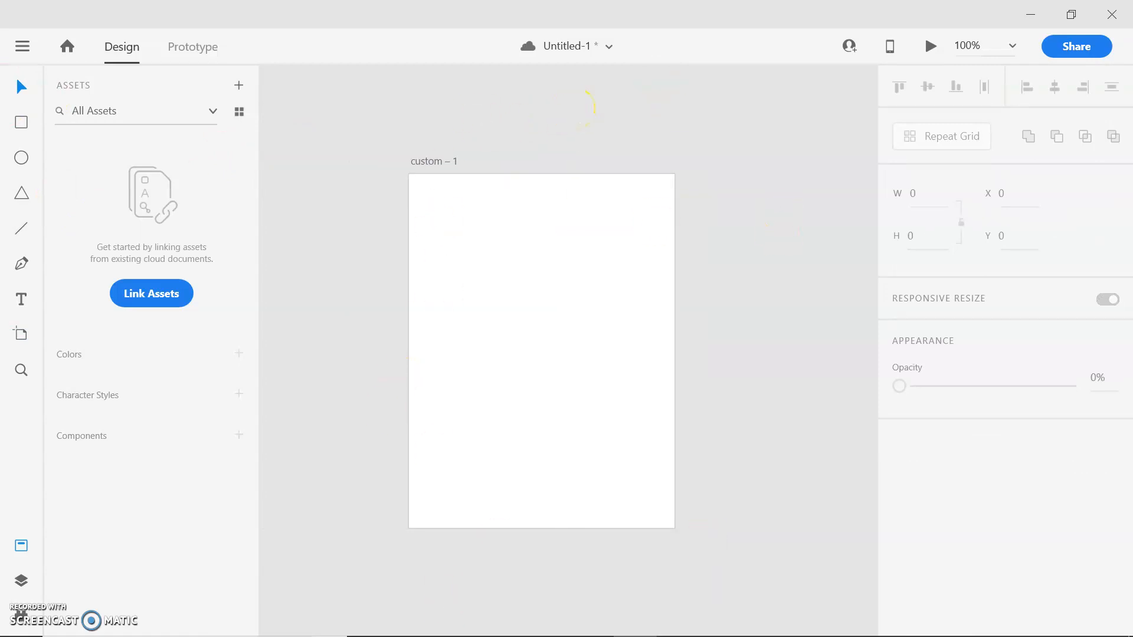
- Save the document and select the artboard
key("ctrl+s")
left_click(479, 208)
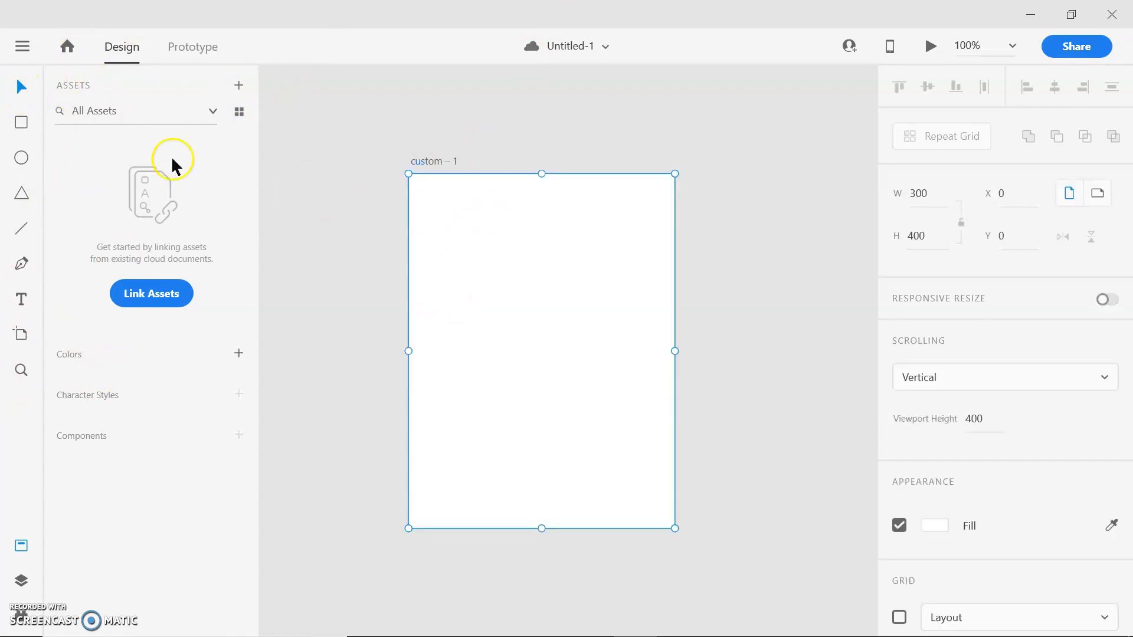
- Draw a trial rectangle in the upper part of the artboard and delete it
left_click(21, 122)
left_click_drag(435, 216, 574, 324)
key("Delete")
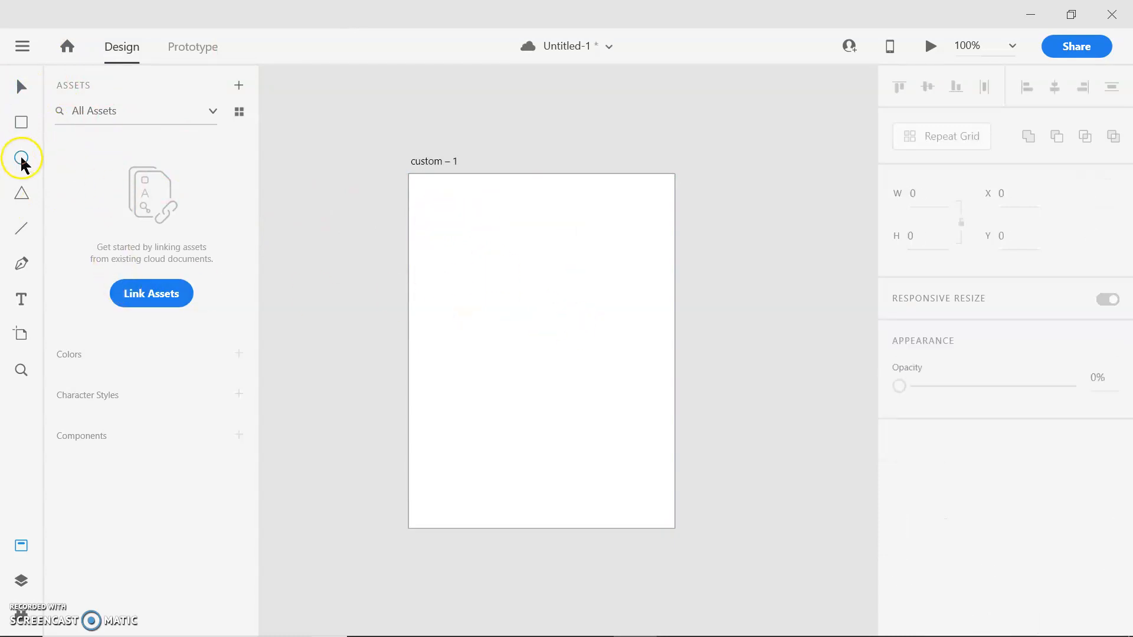
- Draw a large trial triangle on the artboard and delete it
left_click(21, 193)
left_click_drag(430, 223, 647, 397)
key("Delete")
- Draw a trial line across the width of the artboard and delete it
left_click(21, 229)
left_click_drag(415, 278, 638, 291)
key("Delete")
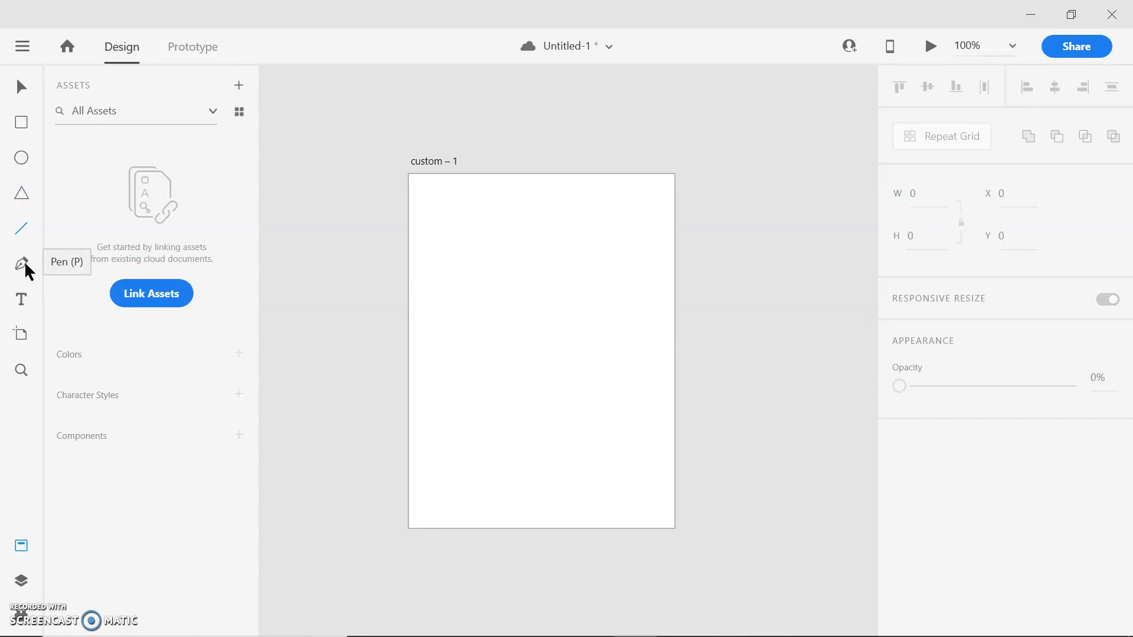
- Place an empty text area about 198 × 128 in the artboard's upper part and discard it
left_click(14, 301)
left_click_drag(452, 219, 626, 333)
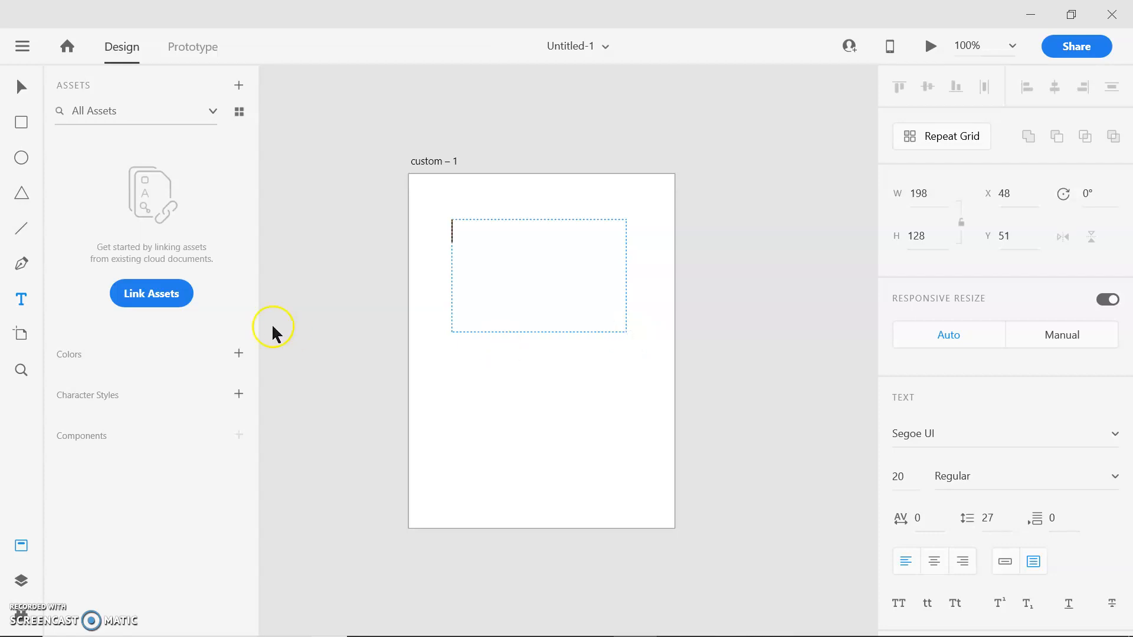
left_click(22, 335)
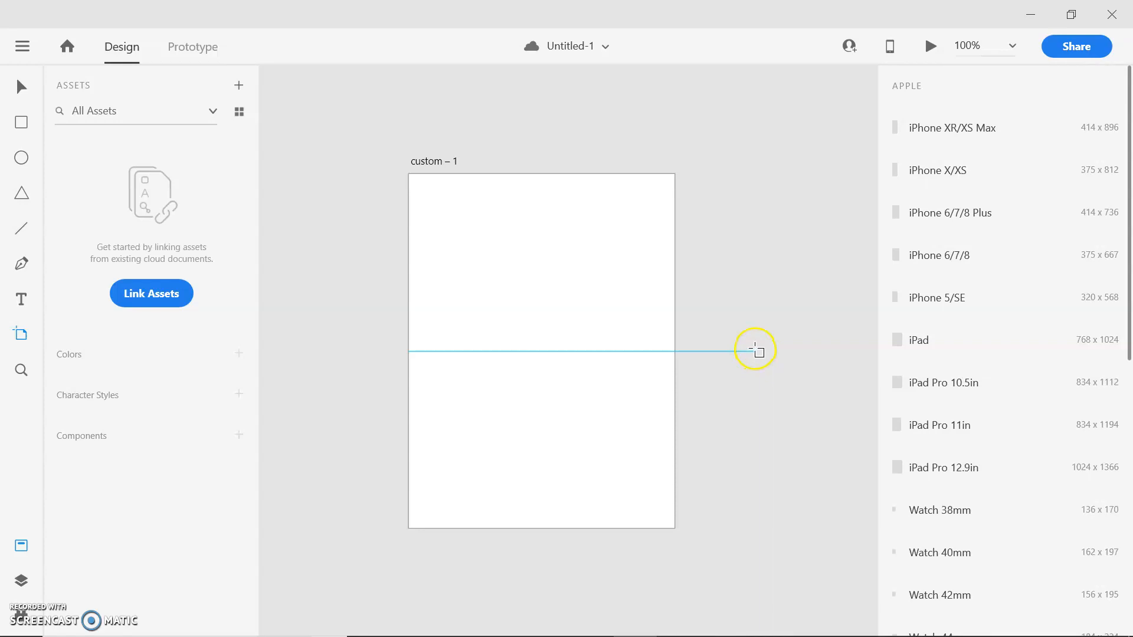
- Zoom in to 600% beside the artboard, fit the whole artboard back into view, and return to the Select tool
left_click(21, 378)
left_click(694, 370)
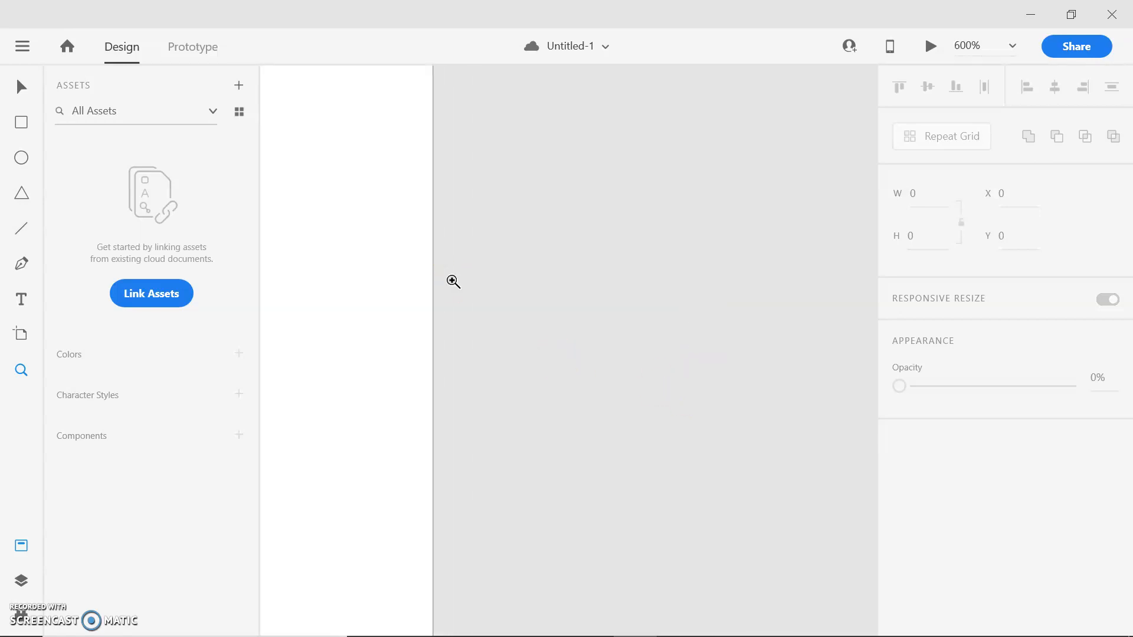
key("ctrl+0")
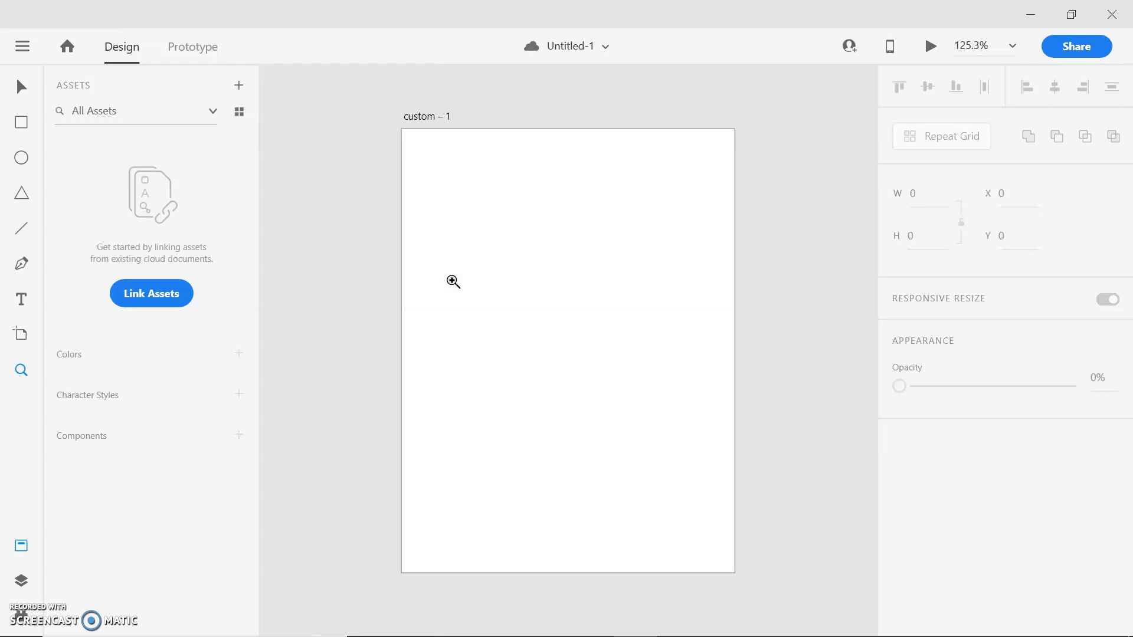
left_click(22, 88)
- Switch to Chrome and copy the fall berries colour palette image from the open Pinterest pin
key("alt+Tab")
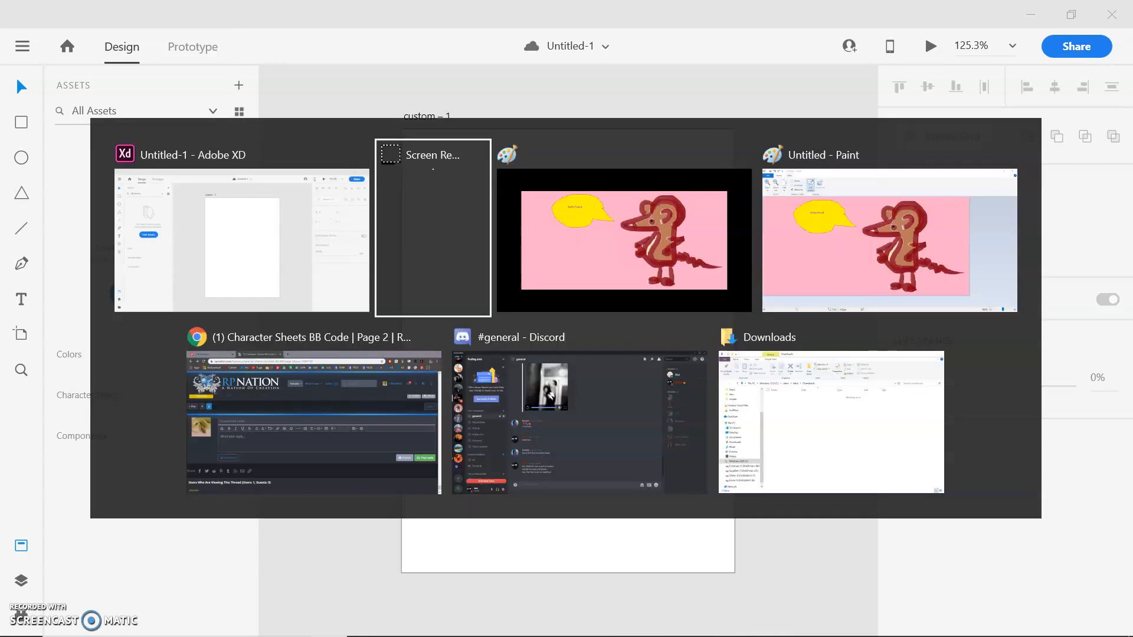
key("Tab")
key("Tab")
key("Tab")
key("Tab")
key("Tab")
key("Tab")
key("Tab")
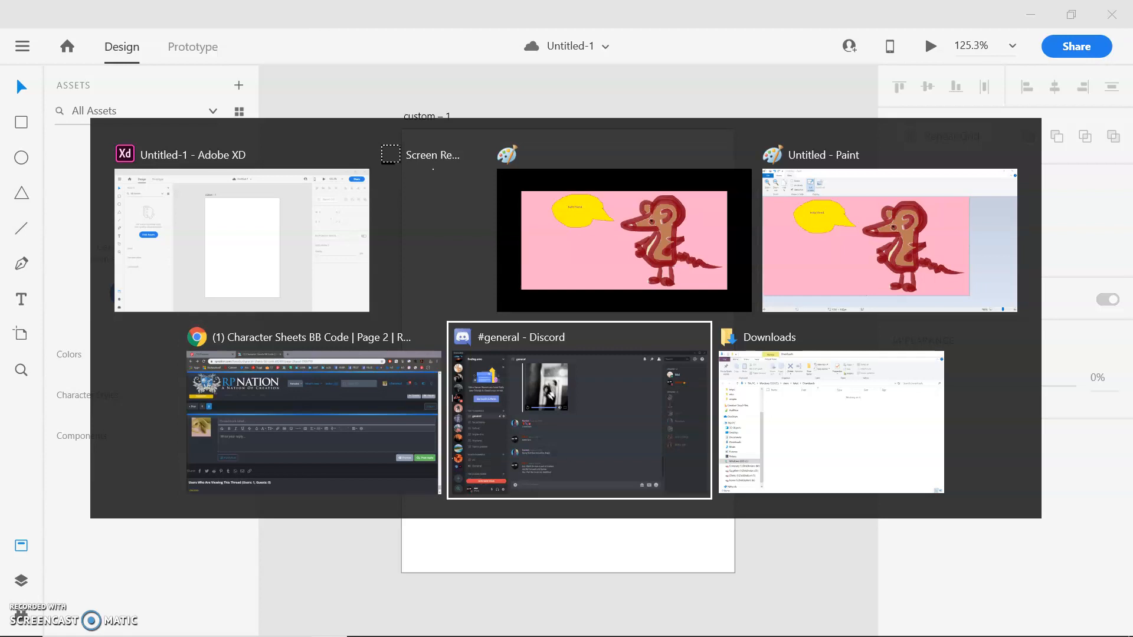
key("Tab")
key("Tab")
key("Tab")
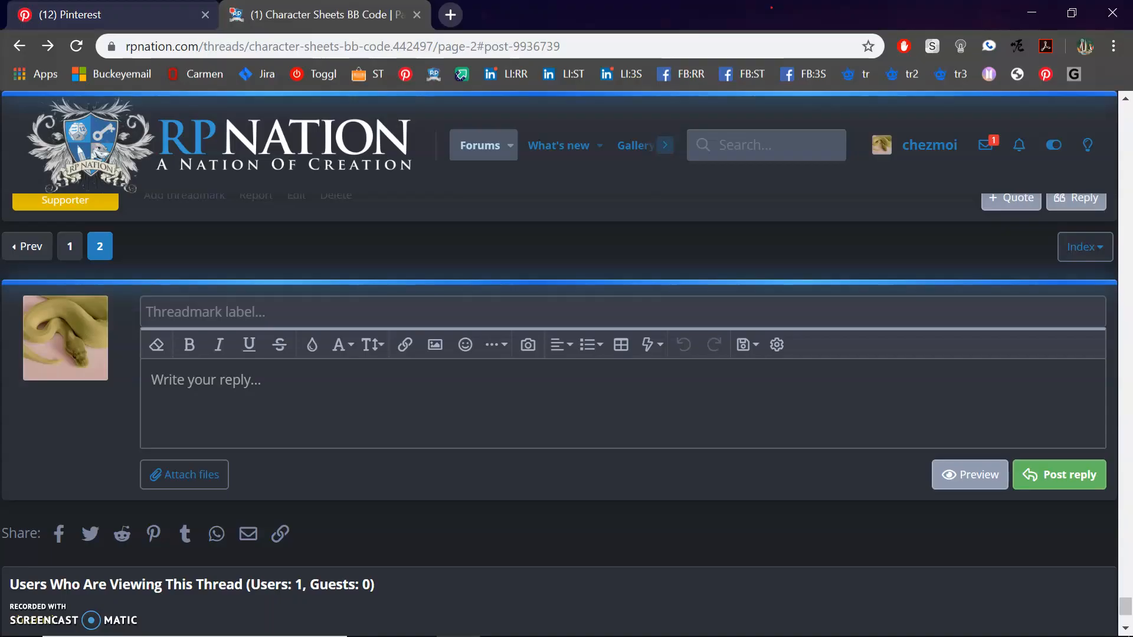
left_click(152, 12)
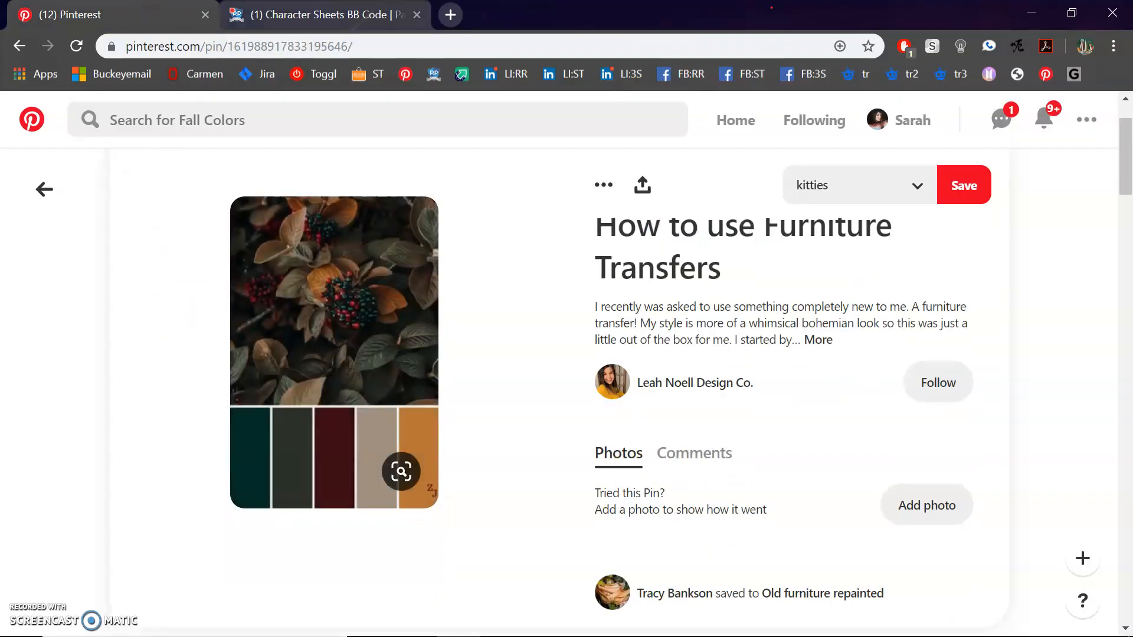
right_click(374, 279)
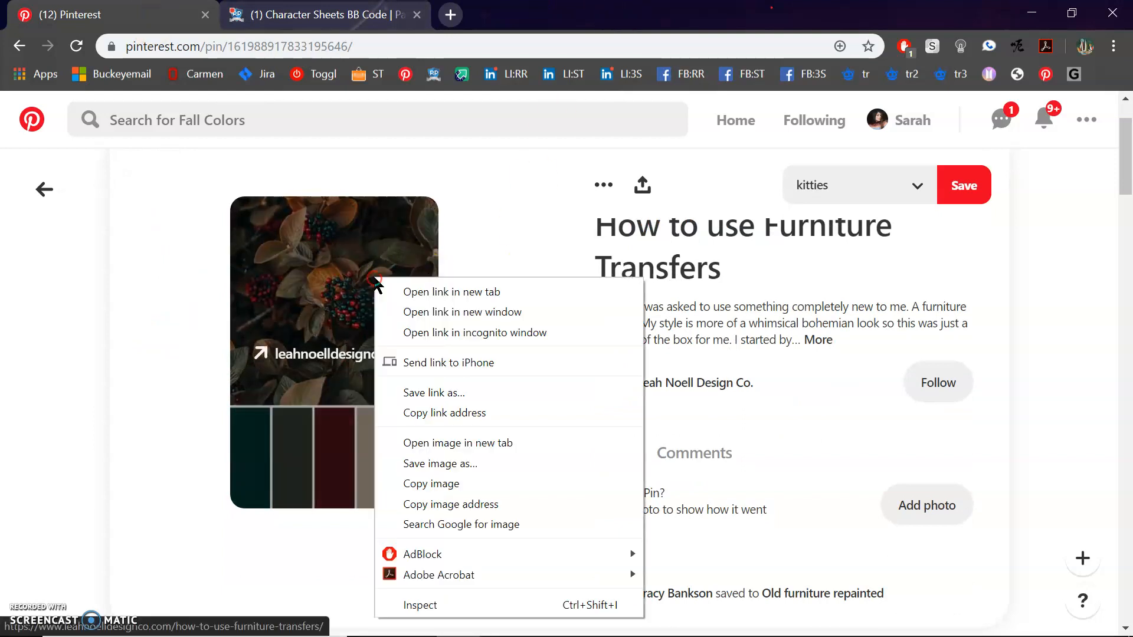
left_click(446, 489)
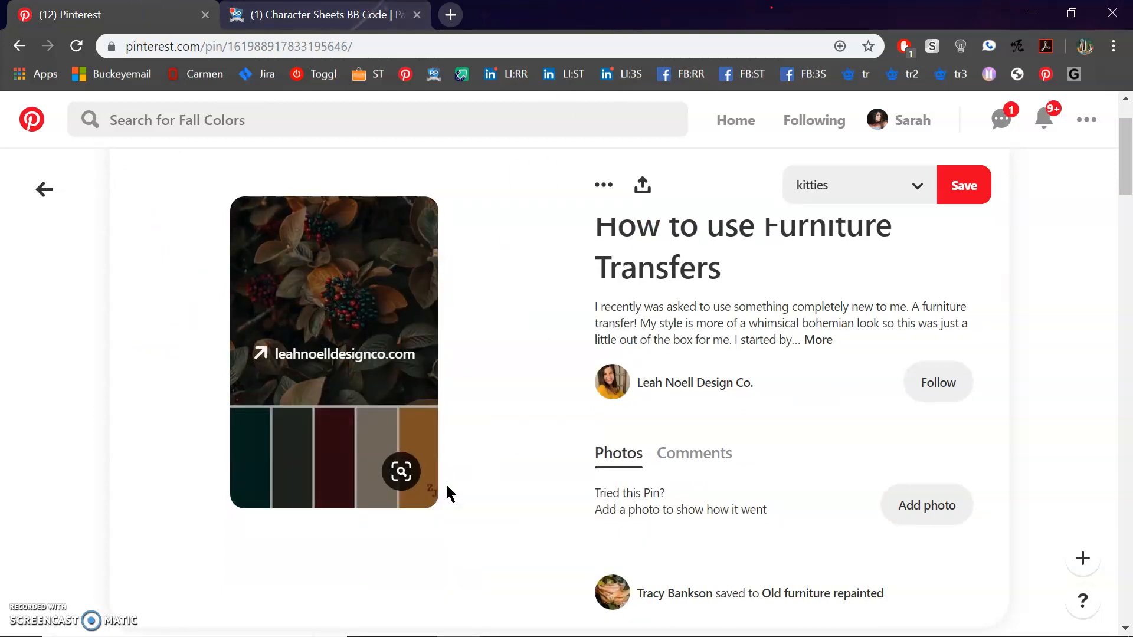
- Switch back to Adobe XD and paste the copied palette image
key("alt+Tab")
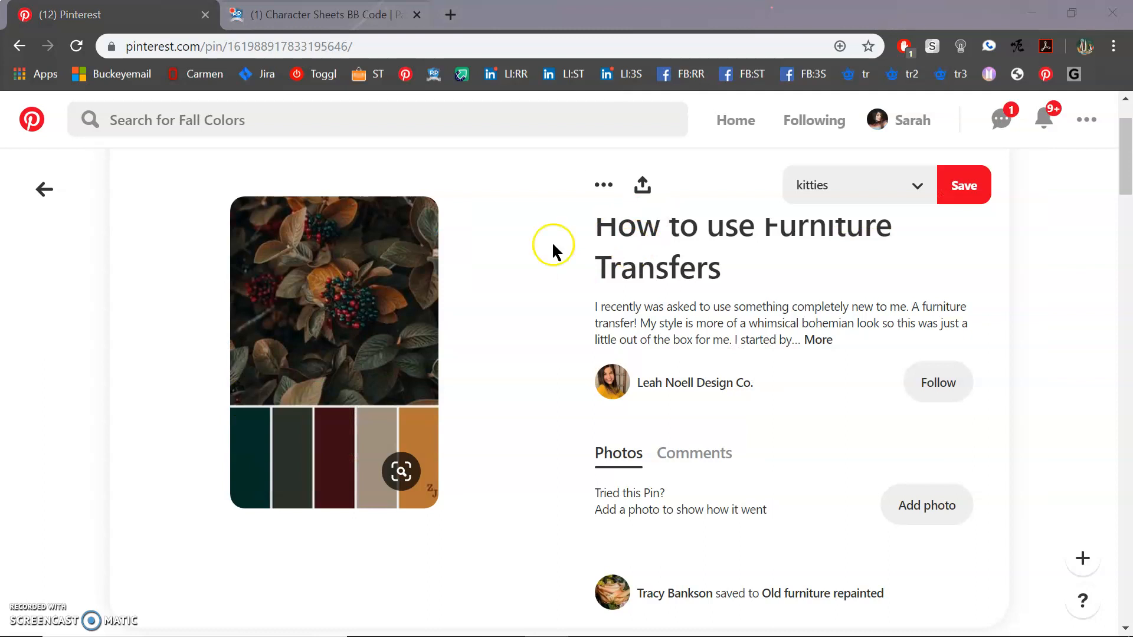
key("alt+Tab")
key("alt+Tab")
key("alt+Tab")
key("alt+Tab")
key("alt+Tab")
key("alt+Tab")
key("alt+Tab")
key("alt+Tab")
key("alt+Tab")
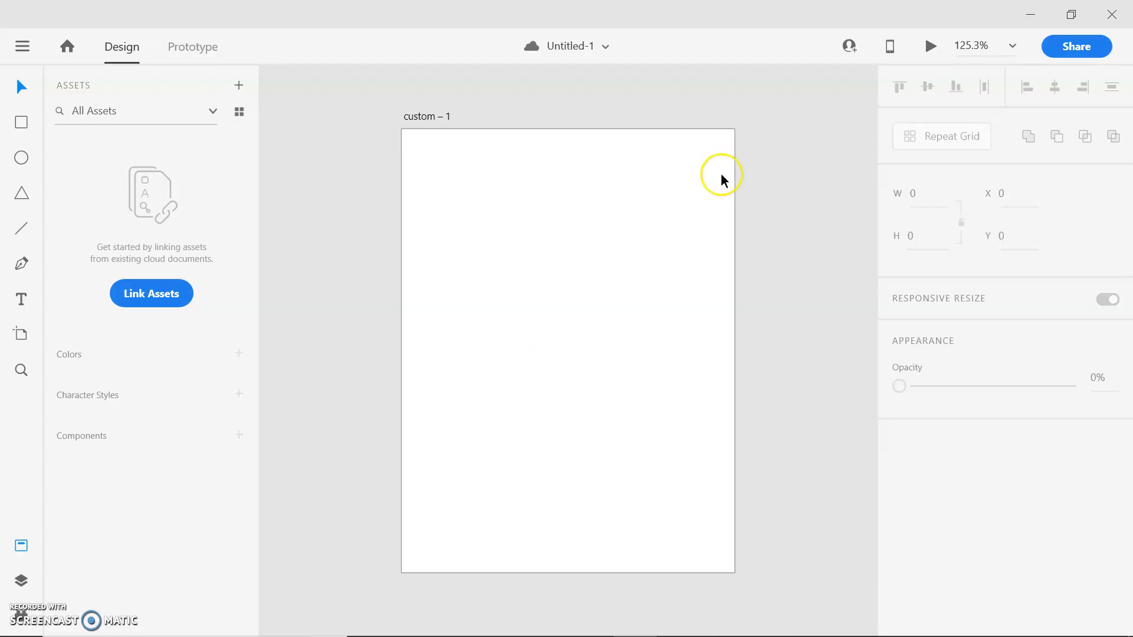
key("ctrl+v")
- Scale the palette image down to about 104 × 156 and move it outside the artboard's left edge
left_click_drag(658, 372, 794, 380)
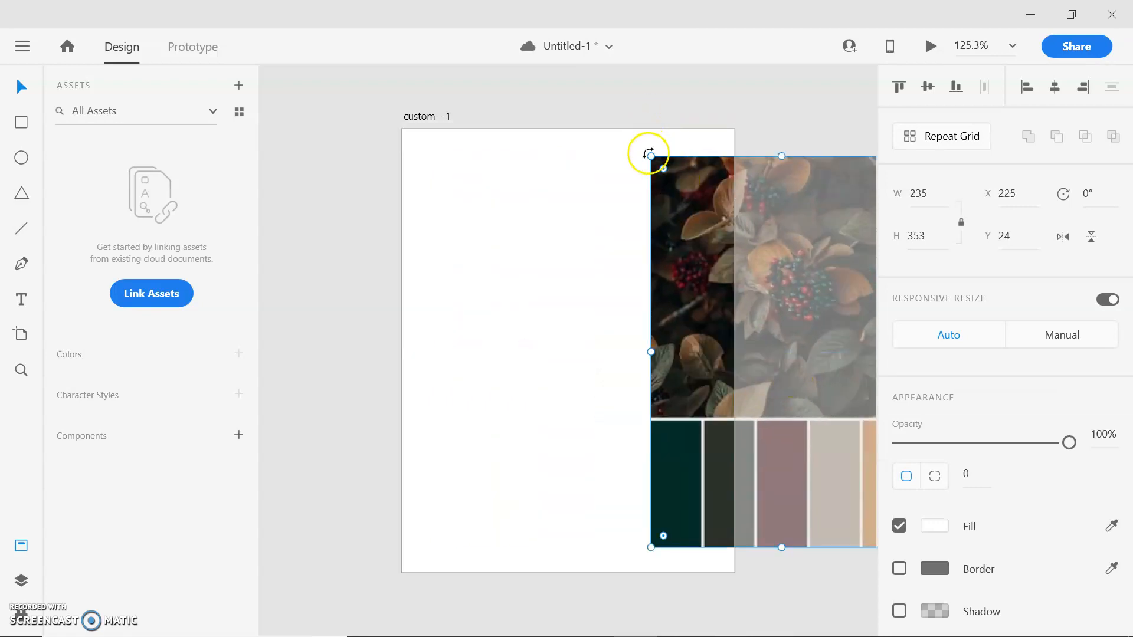
left_click_drag(651, 156, 765, 268)
left_click_drag(811, 366, 772, 250)
left_click_drag(729, 212, 754, 241)
left_click_drag(792, 308, 301, 309)
- Hide the document assets and nudge the palette image slightly up and away from the artboard
left_click(21, 546)
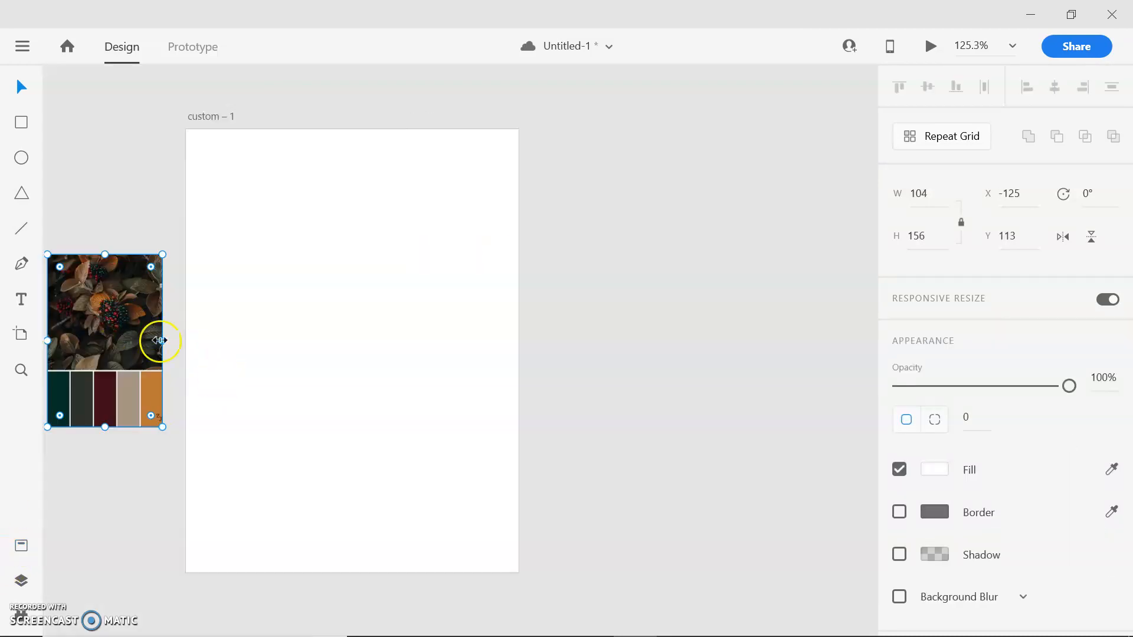
scroll(236, 101, "left", 2)
left_click(105, 105)
left_click_drag(244, 323, 240, 318)
left_click(207, 176)
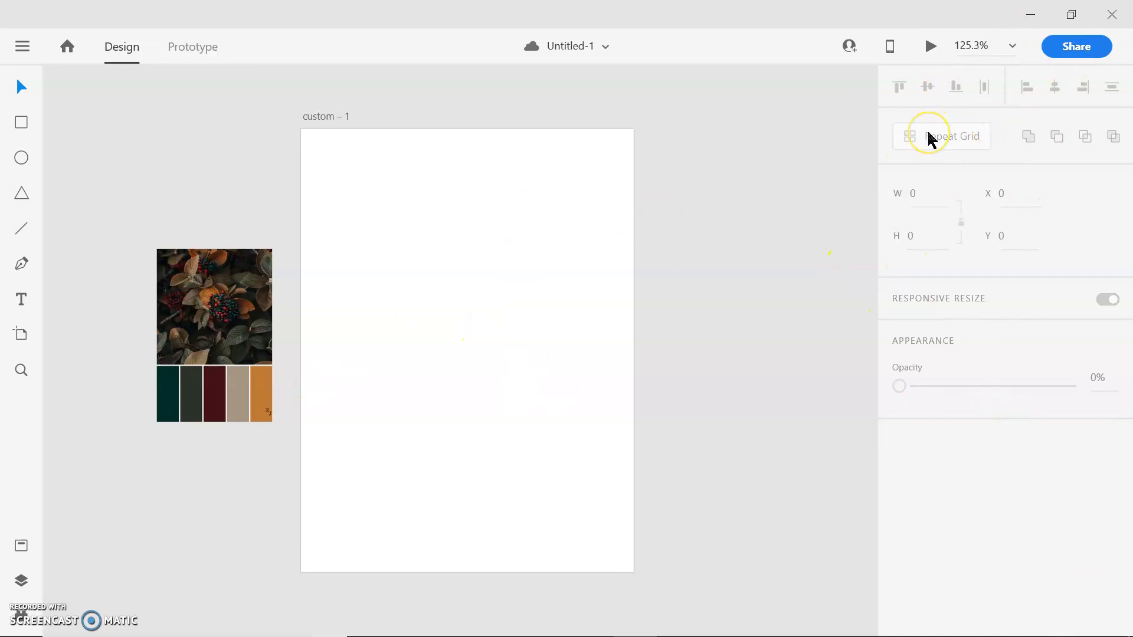
- Try a bright red fill on the artboard
left_click(455, 112)
left_click(541, 245)
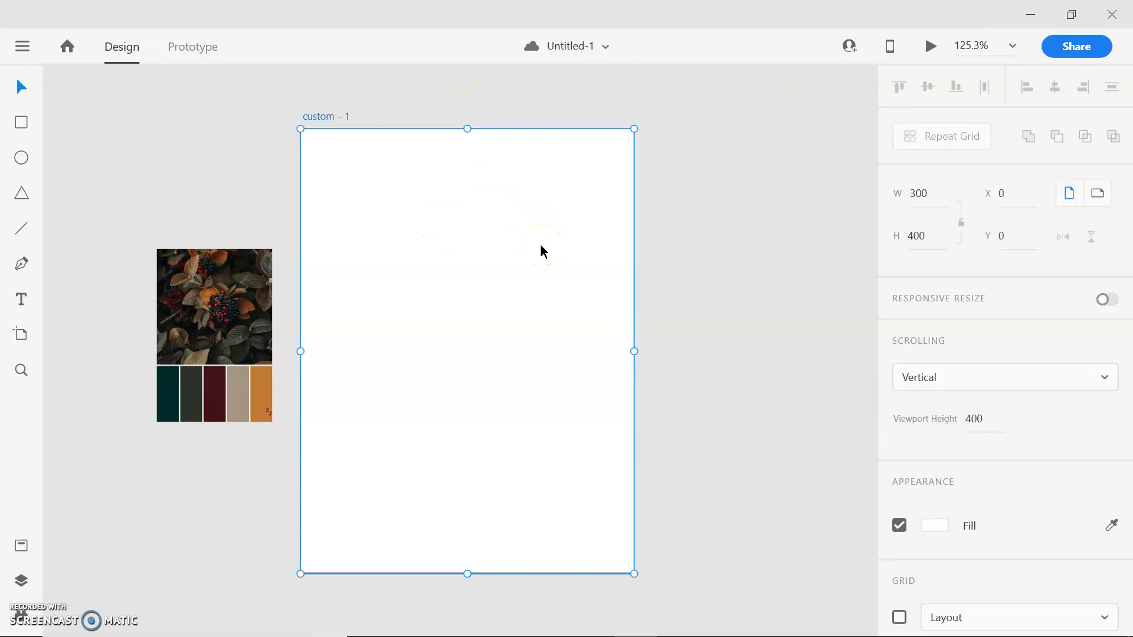
scroll(950, 399, "down", 1)
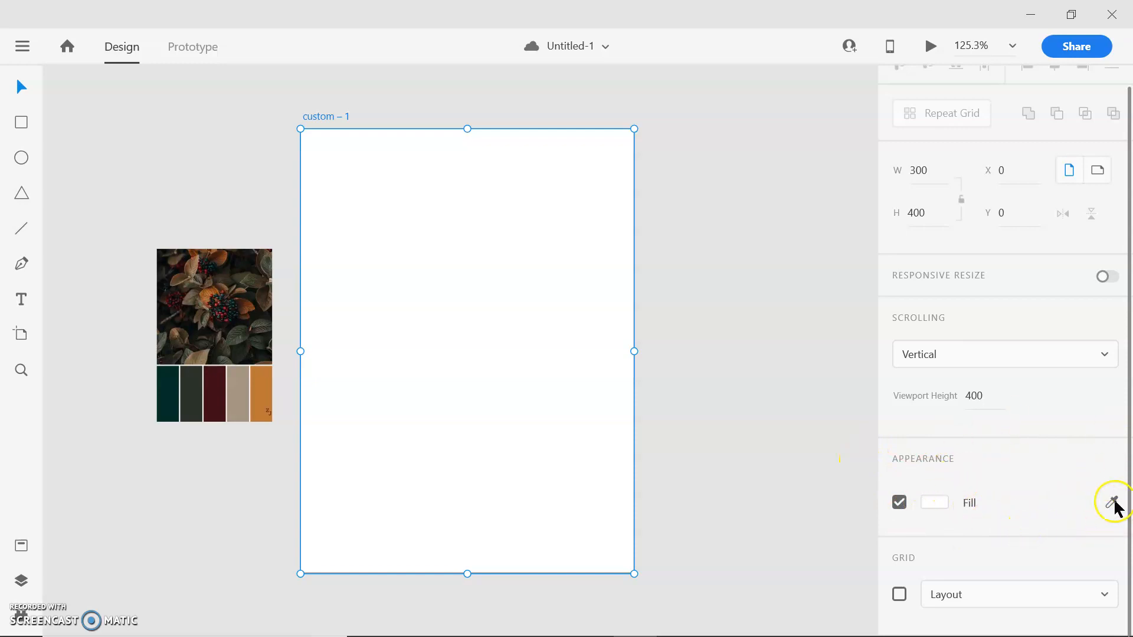
left_click(934, 505)
left_click_drag(702, 426, 822, 388)
left_click(1058, 493)
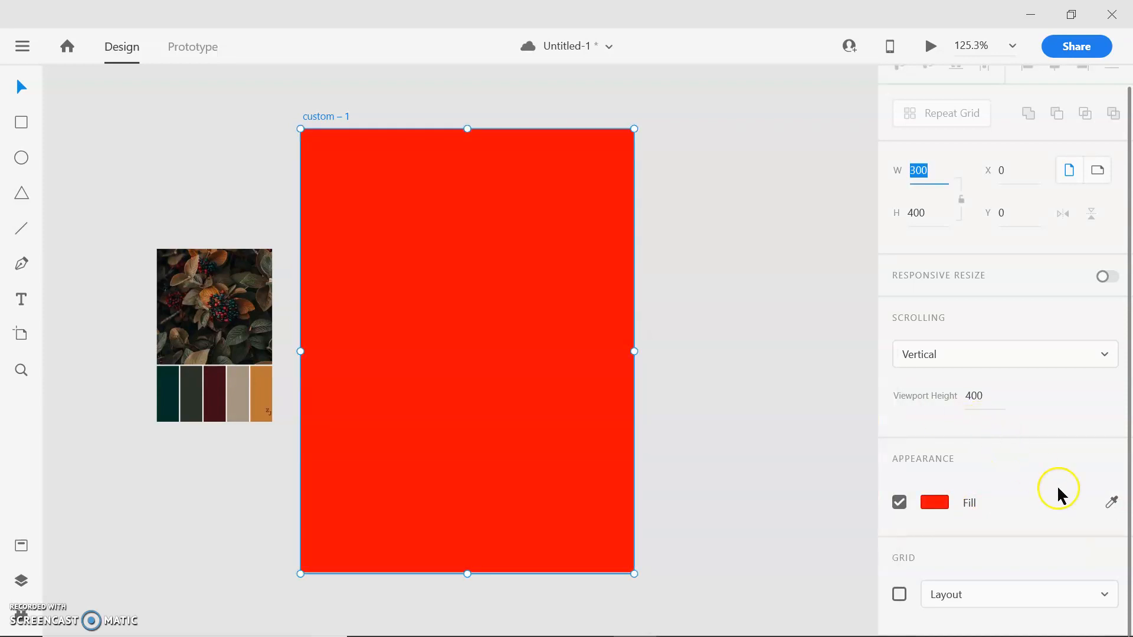
- Fill the artboard with the dark red sampled from the palette image's middle swatch
left_click(1111, 502)
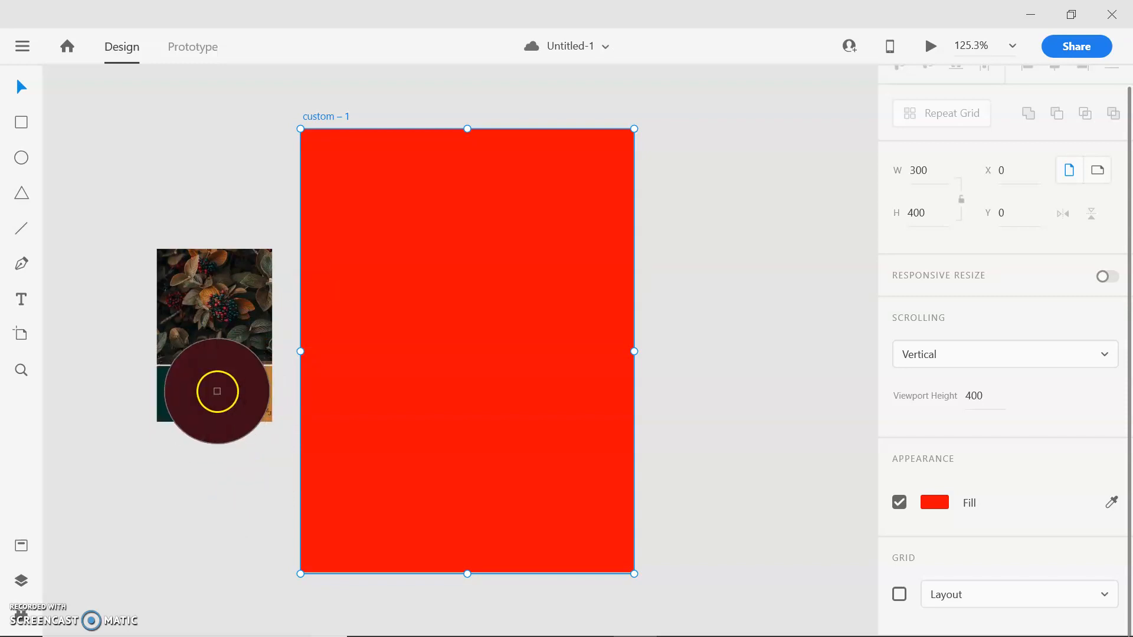
left_click(213, 393)
left_click(785, 229)
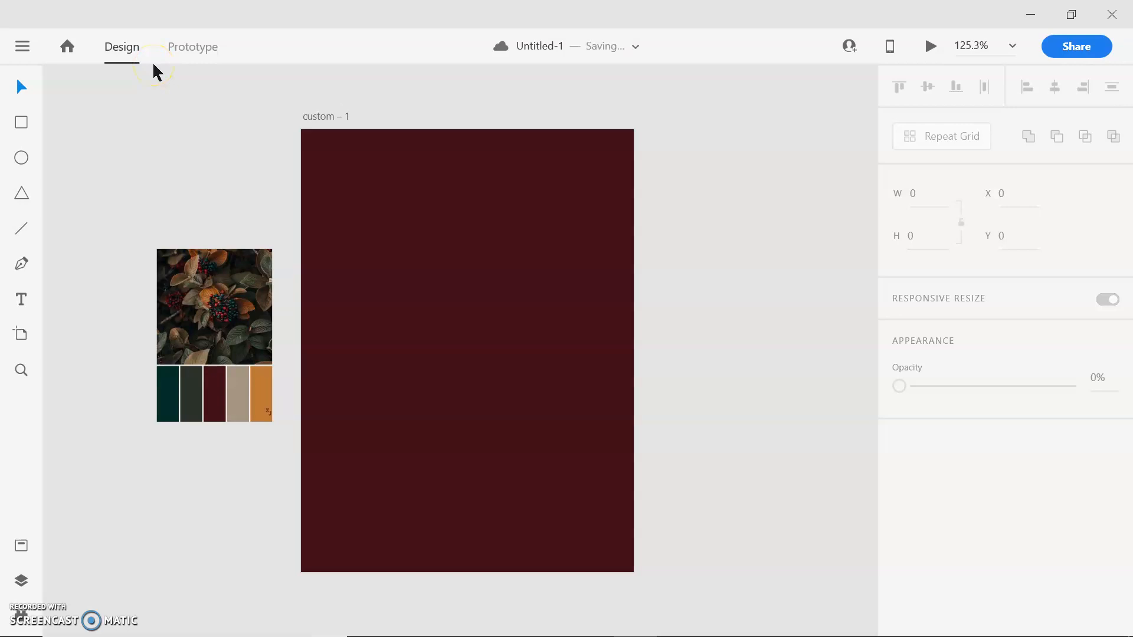
- Draw a circle about 96 × 96 near the artboard's top centre and shift it to about X 102, Y 38
left_click(17, 164)
mouse_move(412, 163)
left_mouse_down()
mouse_move(545, 299)
mouse_move(481, 233)
mouse_move(513, 270)
mouse_move(451, 220)
mouse_move(486, 266)
mouse_move(427, 354)
mouse_move(612, 494)
mouse_move(635, 389)
mouse_move(361, 299)
mouse_move(450, 253)
mouse_move(425, 248)
mouse_move(473, 276)
left_mouse_up()
left_click(21, 87)
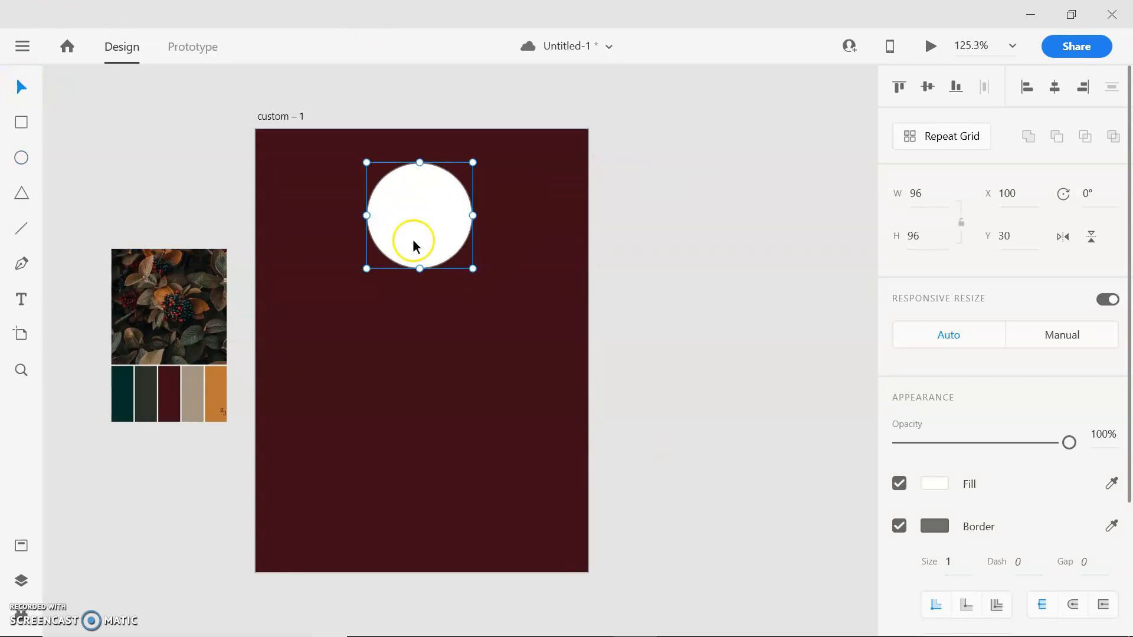
left_click_drag(410, 216, 410, 223)
- Set both the width and the height of the white circle to 100
left_click(895, 192)
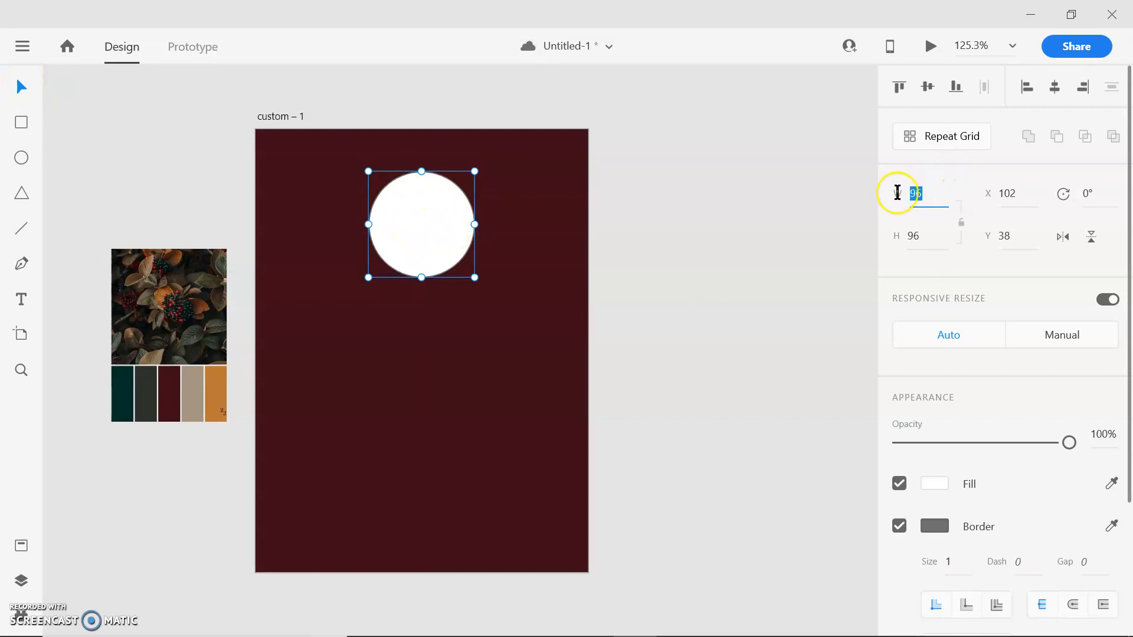
type("100")
key("Return")
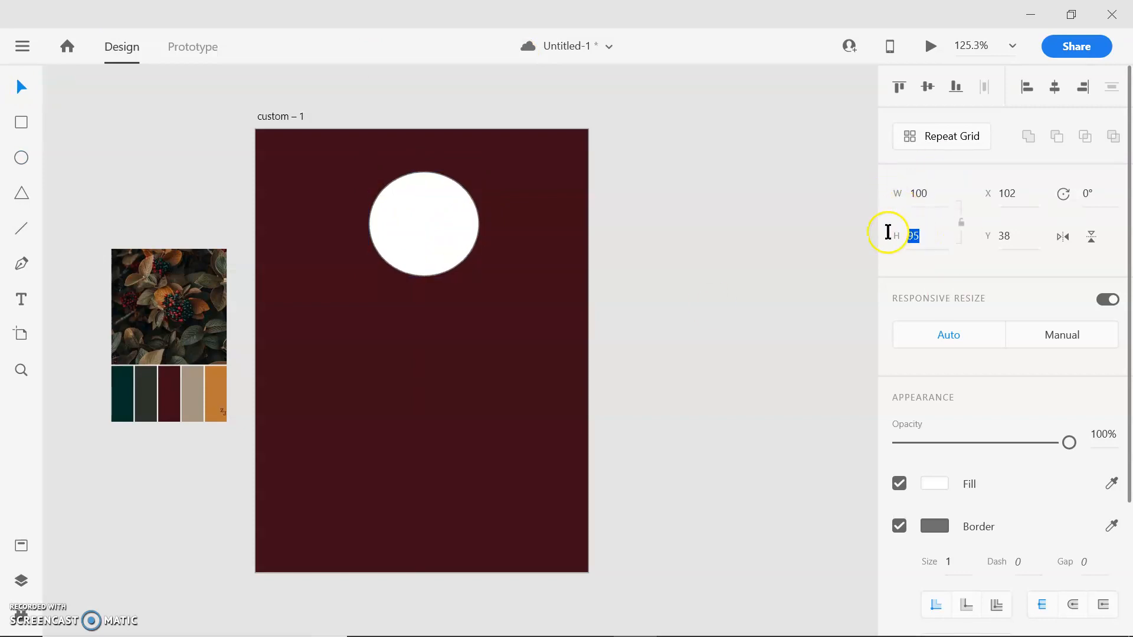
key("1")
key("0")
left_click(883, 235)
type("100")
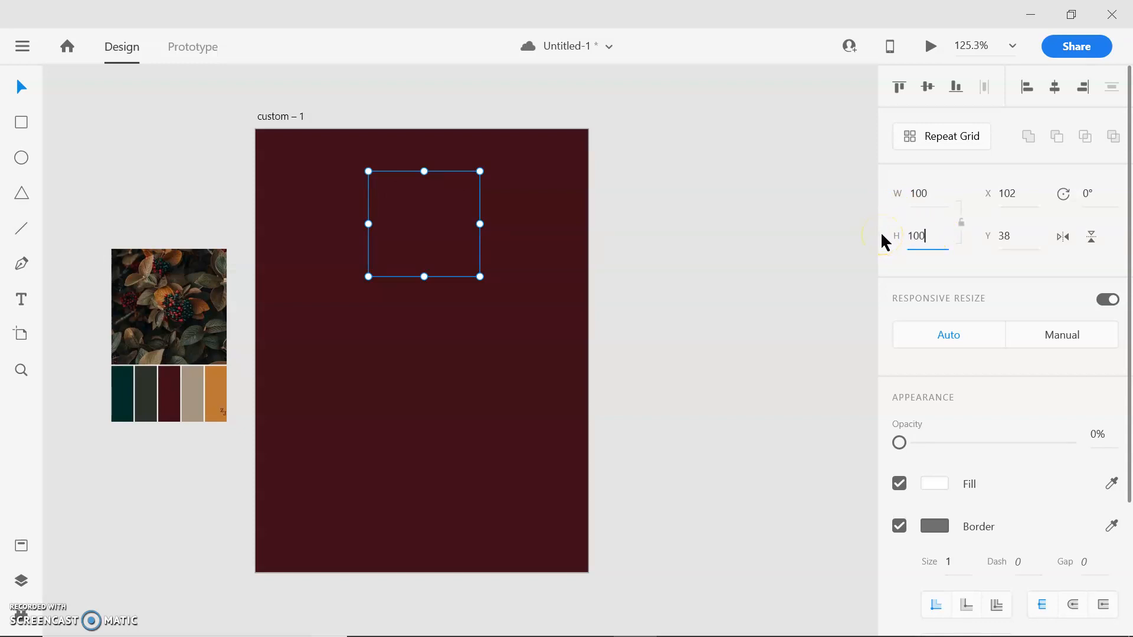
- Restore the circle's opacity to 100% and reselect the circle
left_click_drag(900, 440, 1110, 437)
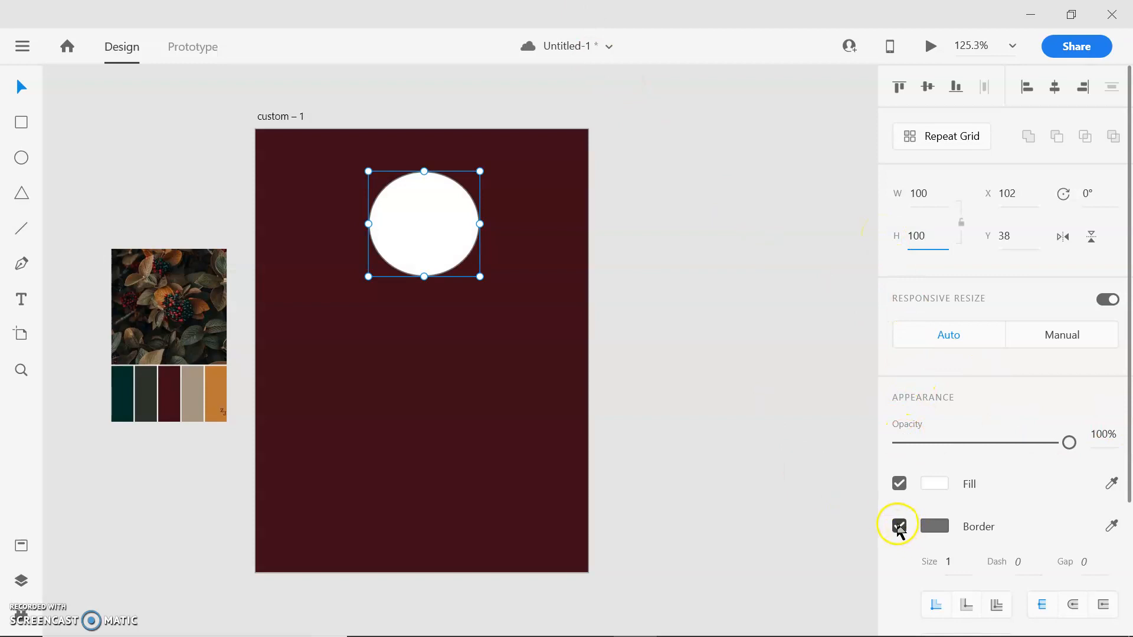
left_click(664, 200)
left_click(408, 221)
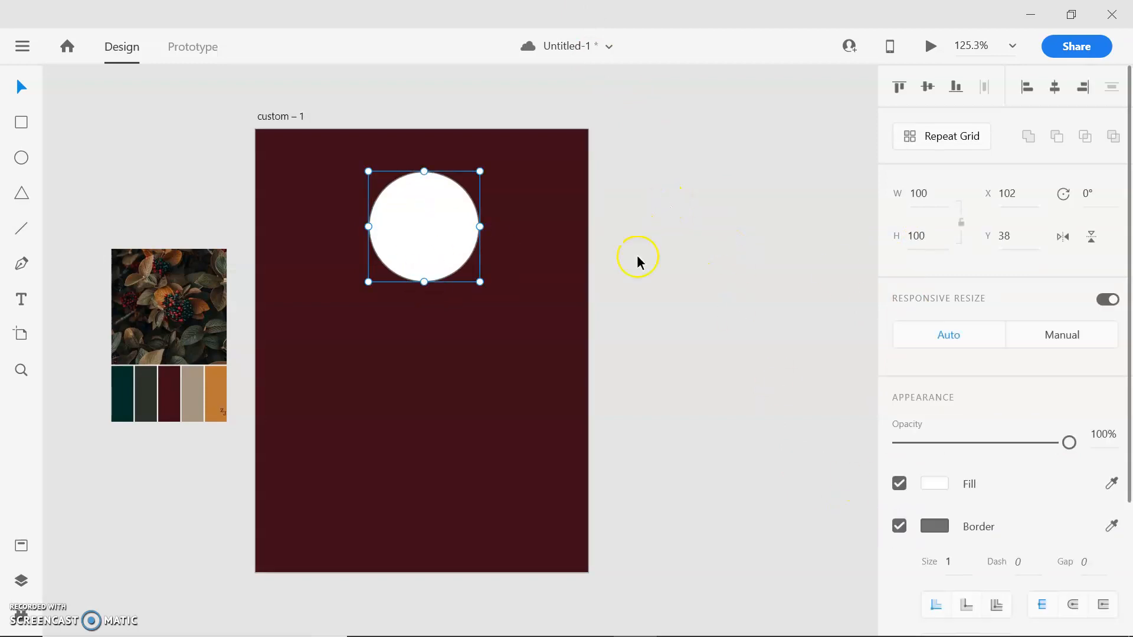
- Centre the circle horizontally near the artboard's top edge at about X 100, Y 31 and save the document
left_click_drag(928, 191, 903, 194)
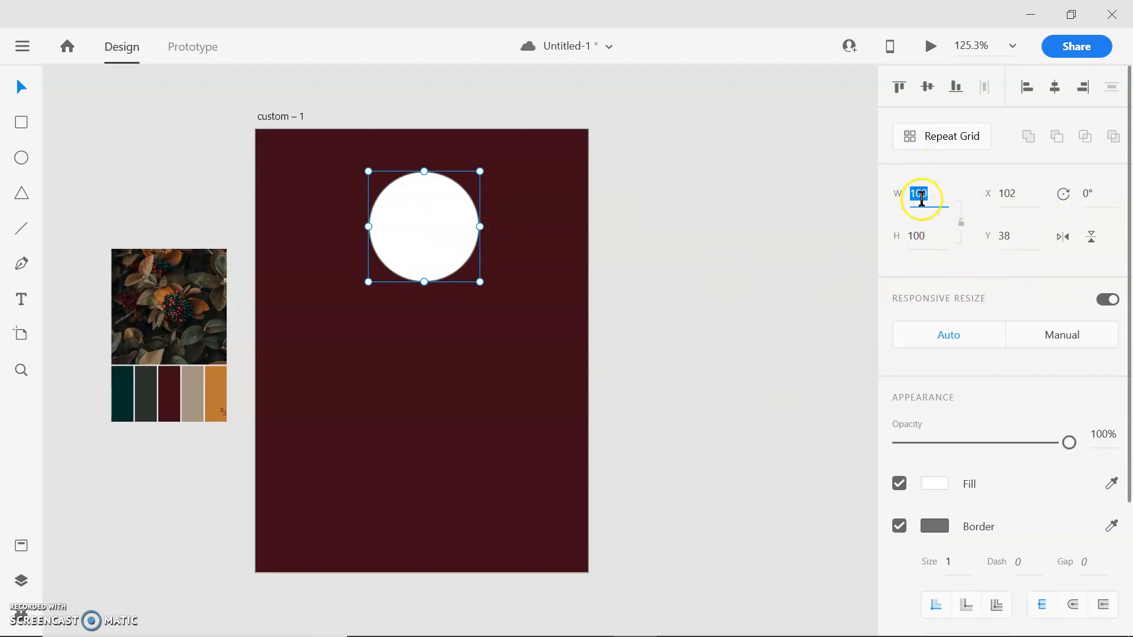
left_click(1006, 242)
double_click(1007, 245)
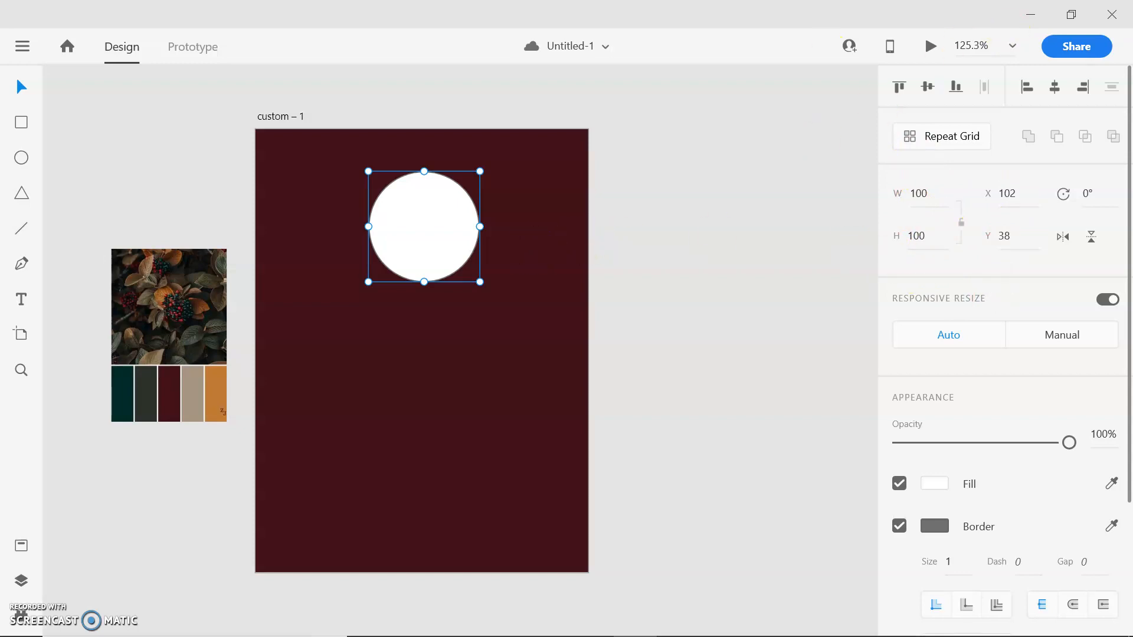
left_click(446, 252)
mouse_move(435, 239)
left_mouse_down()
mouse_move(431, 229)
mouse_move(436, 238)
left_mouse_up()
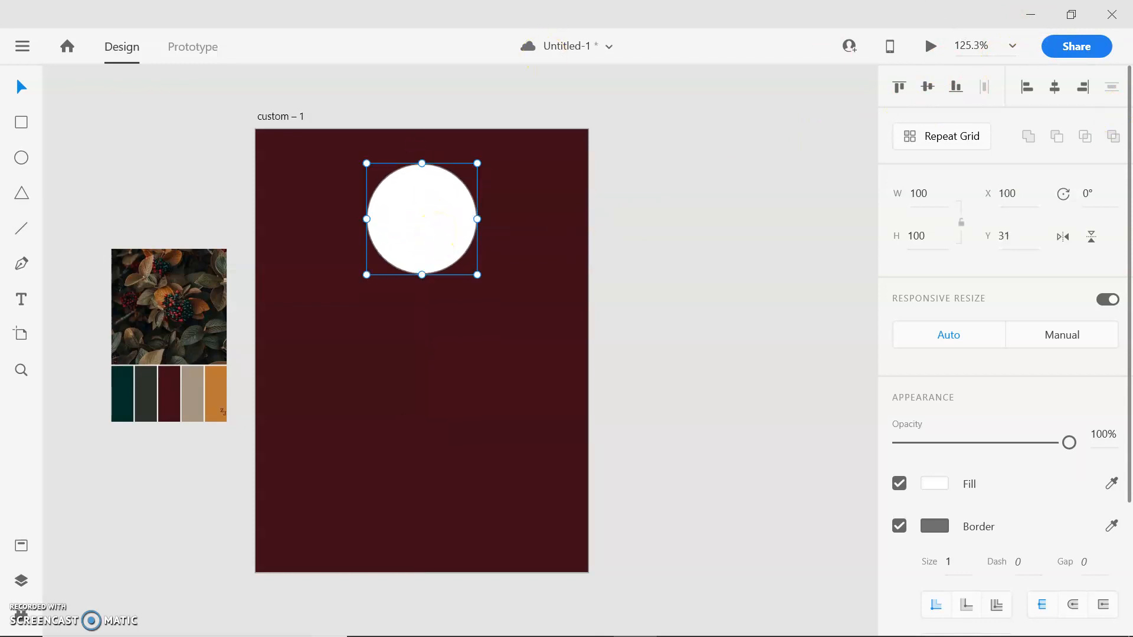
left_click(680, 245)
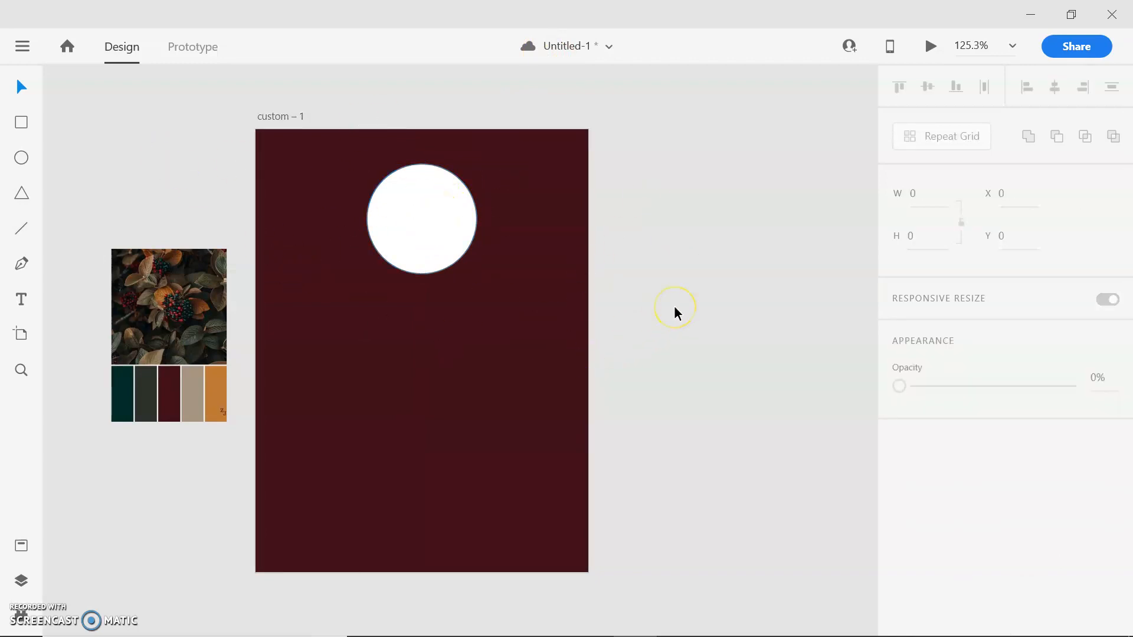
key("ctrl+s")
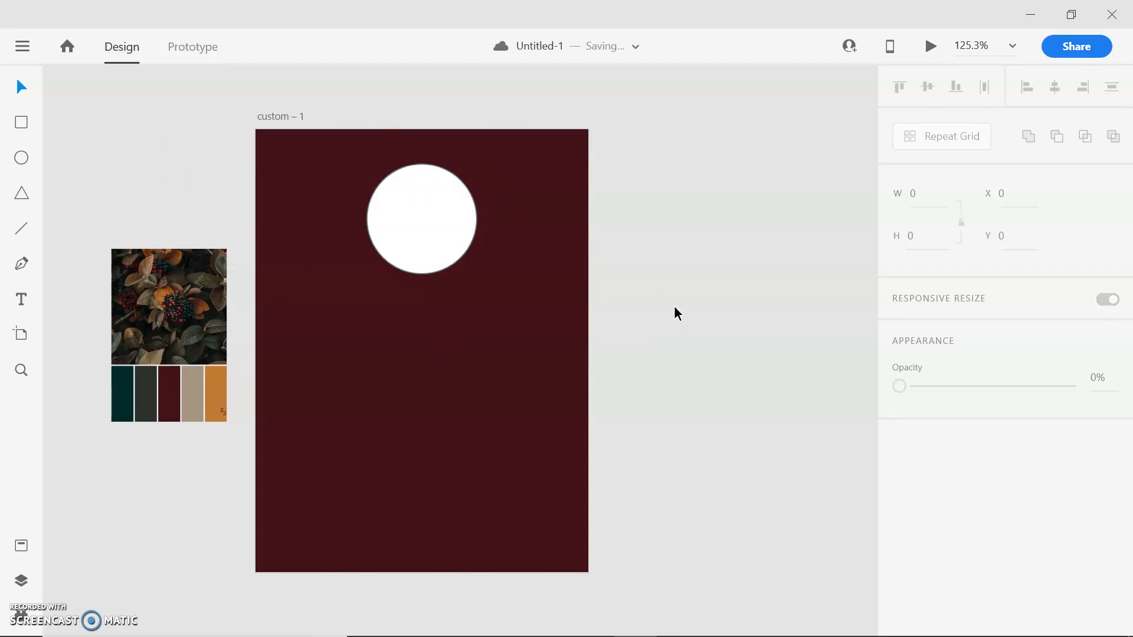
- Try switching the circle's fill and border off and back on
scroll(675, 308, "up", 1)
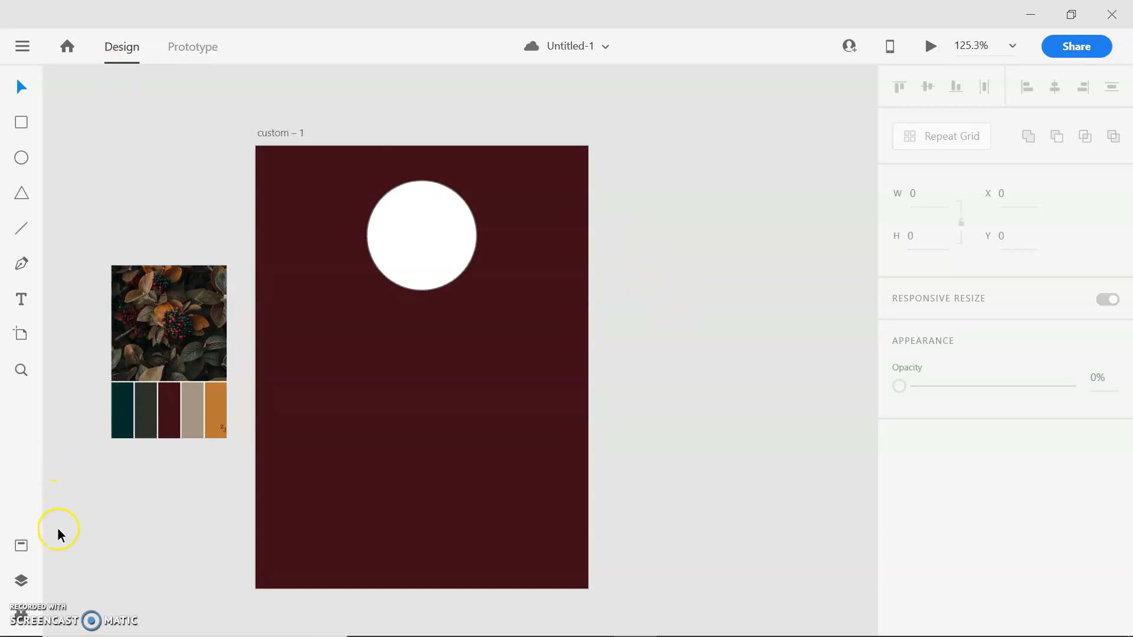
scroll(70, 538, "left", 5)
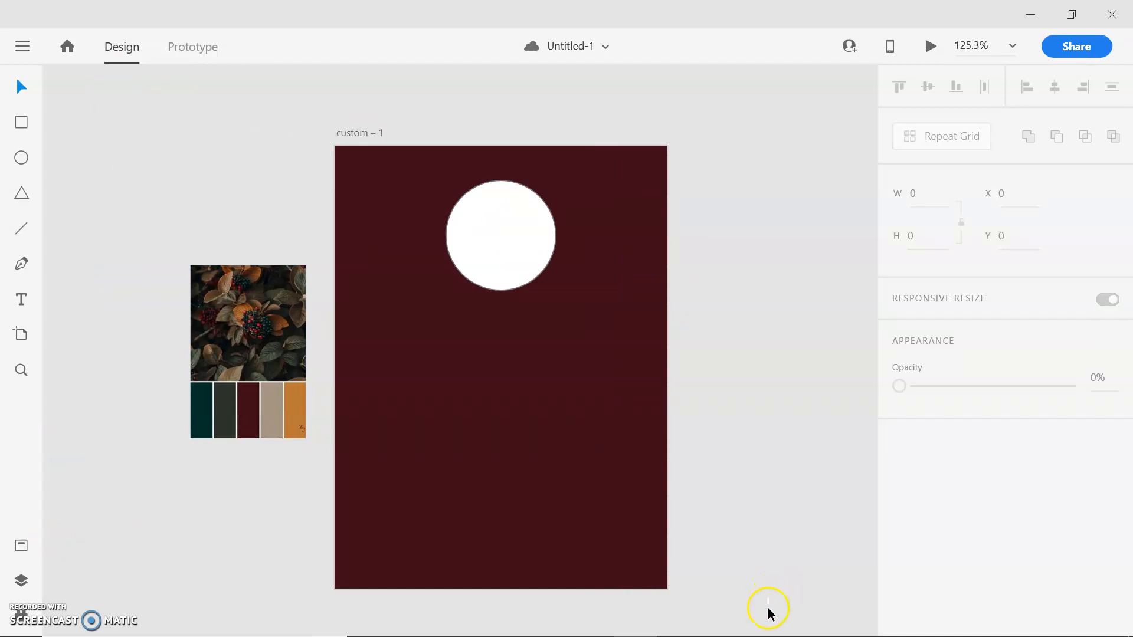
scroll(761, 626, "down", 2)
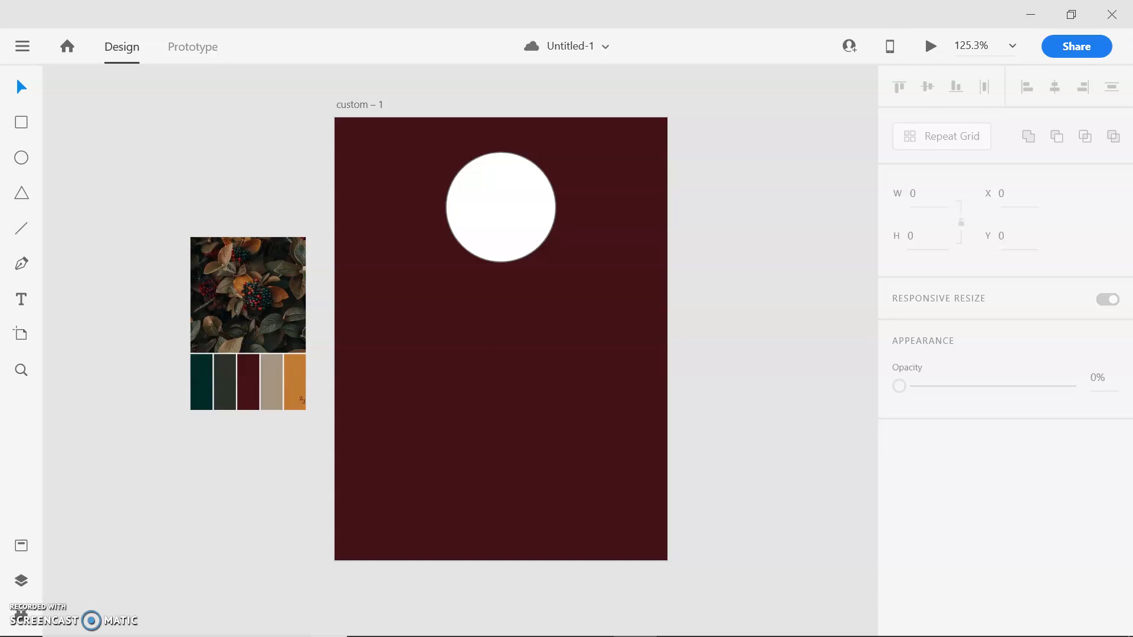
left_click(512, 210)
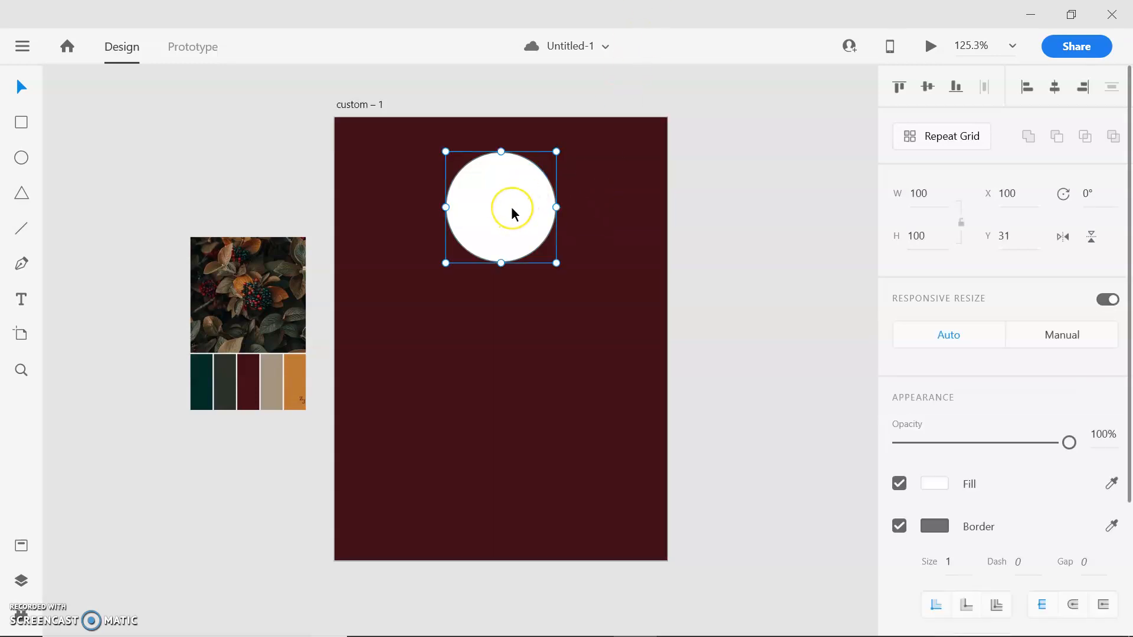
scroll(1003, 453, "down", 3)
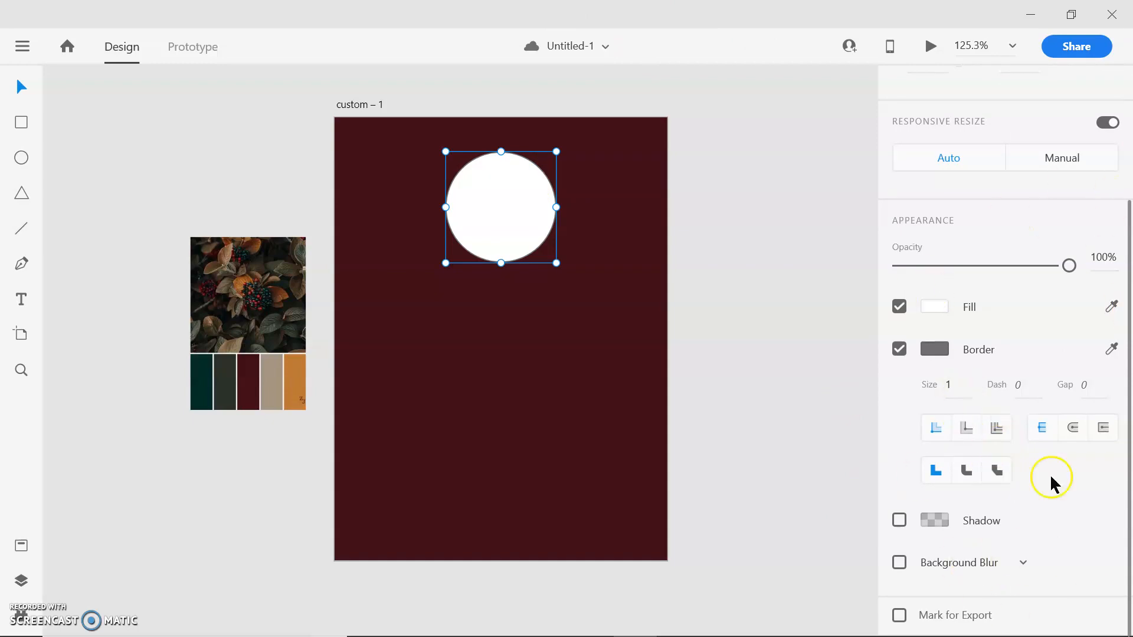
left_click(899, 306)
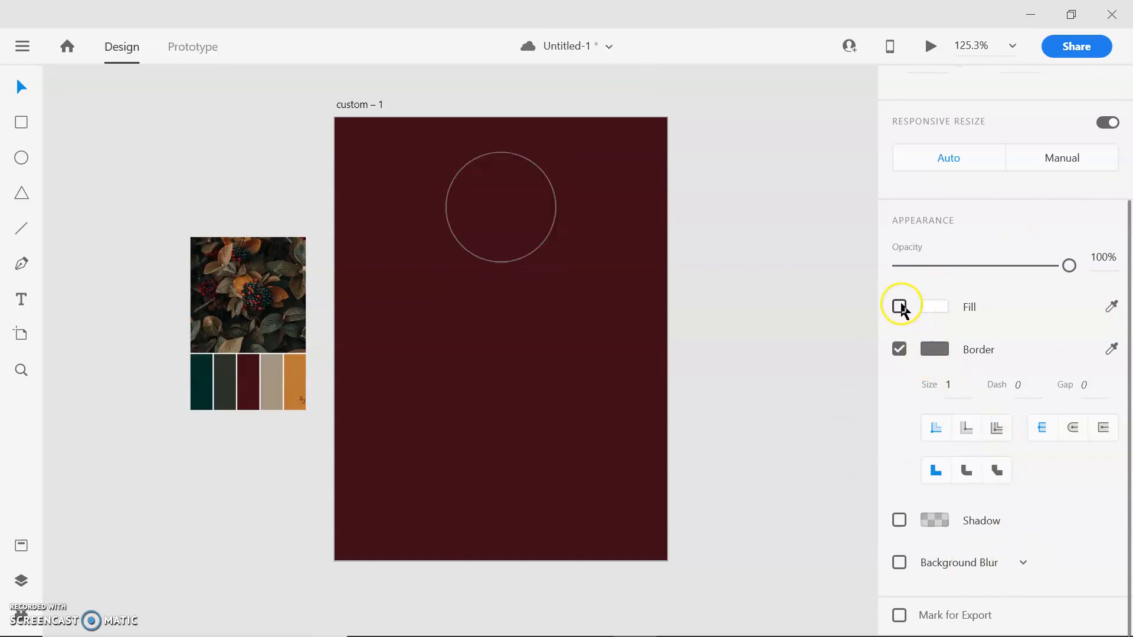
left_click(900, 307)
left_click(899, 349)
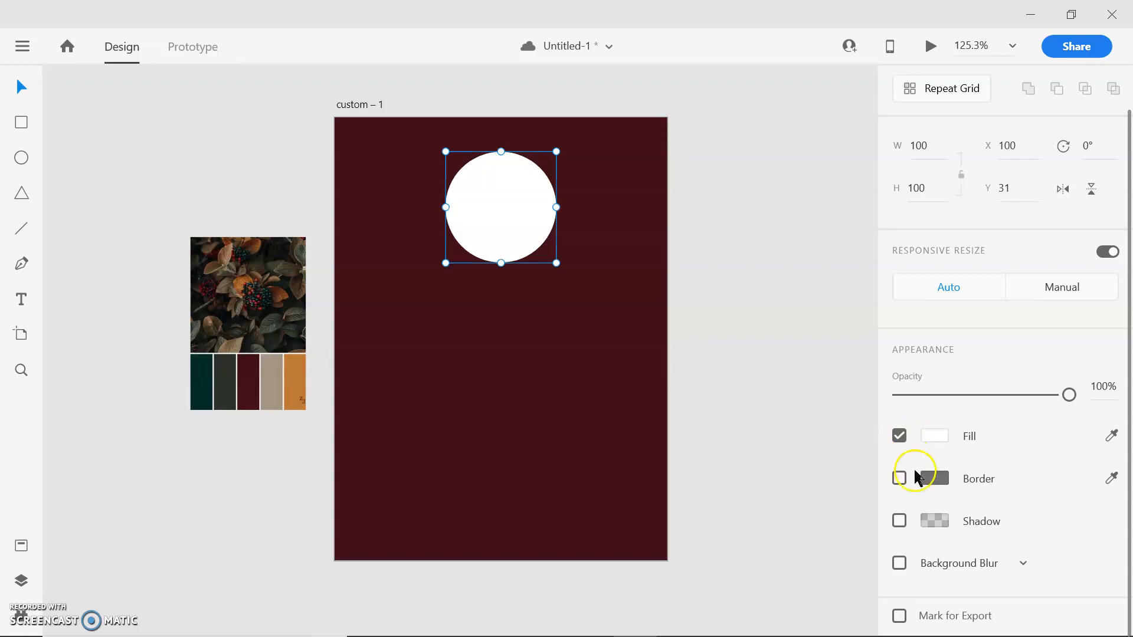
left_click(901, 479)
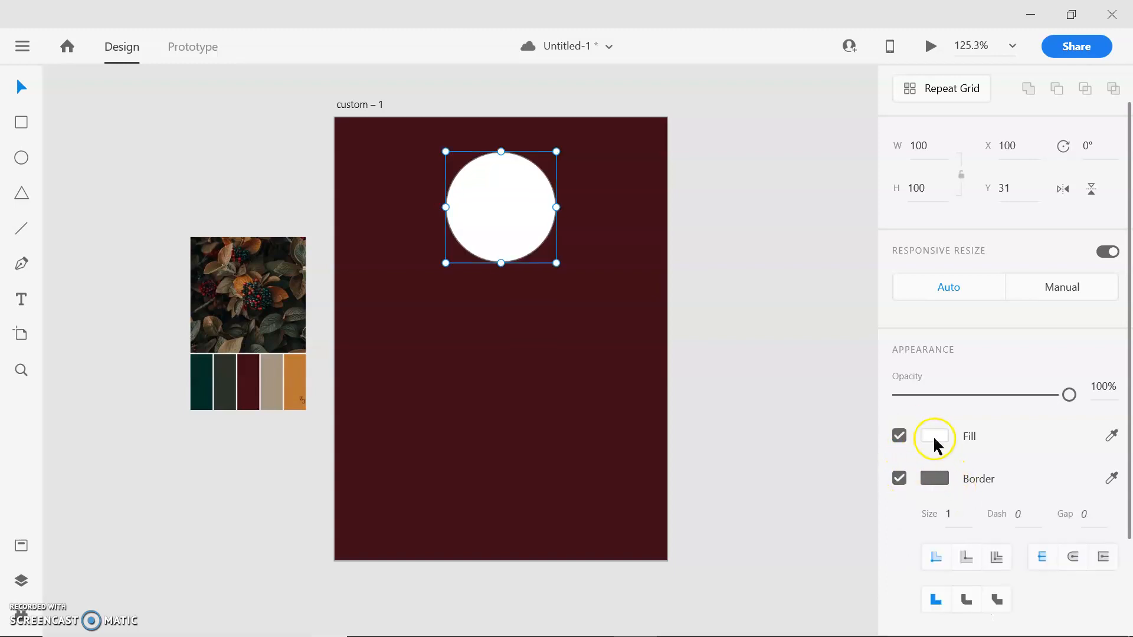
- Change the circle's fill to black (#000000)
left_click(934, 436)
left_click_drag(775, 442, 914, 530)
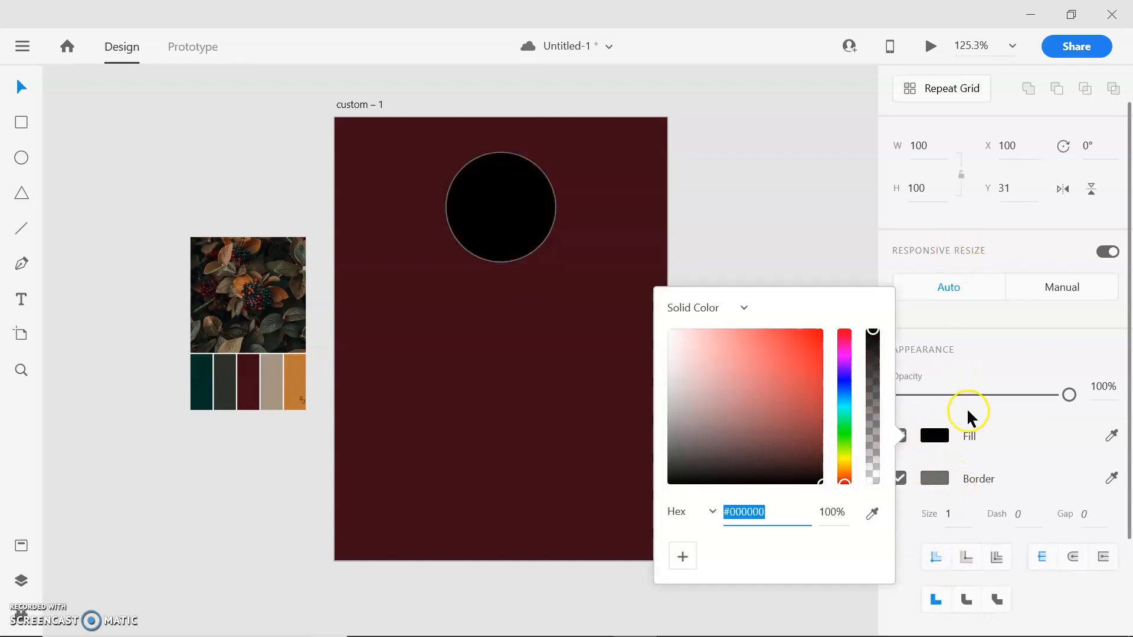
left_click(968, 413)
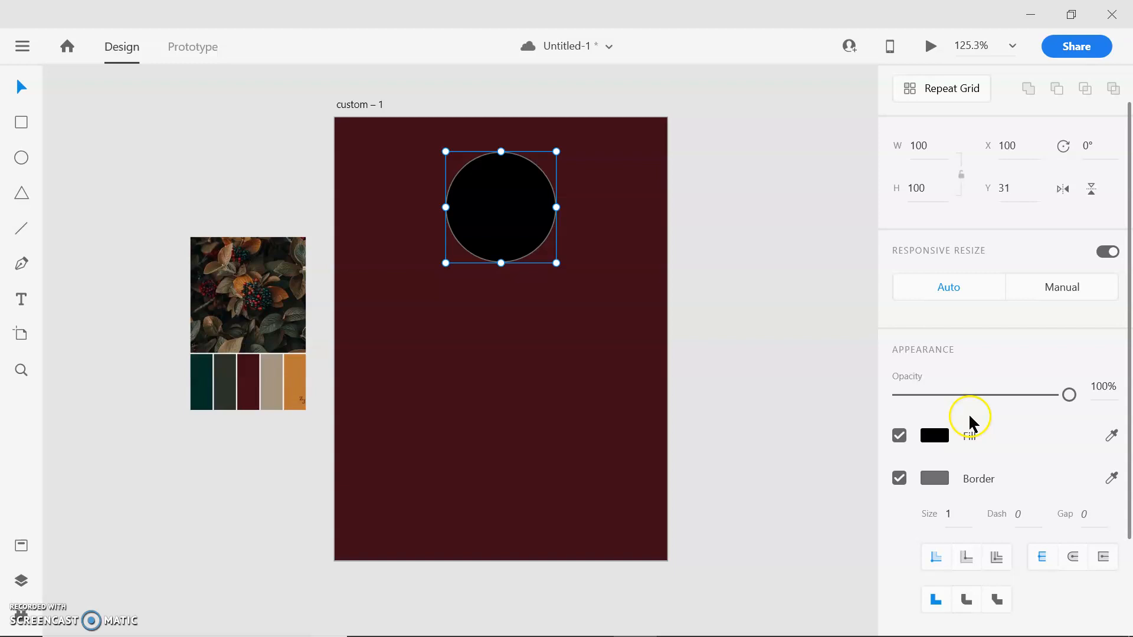
- Colour the circle's border with the orange sampled from the last swatch of the palette image
left_click(937, 479)
left_click(873, 541)
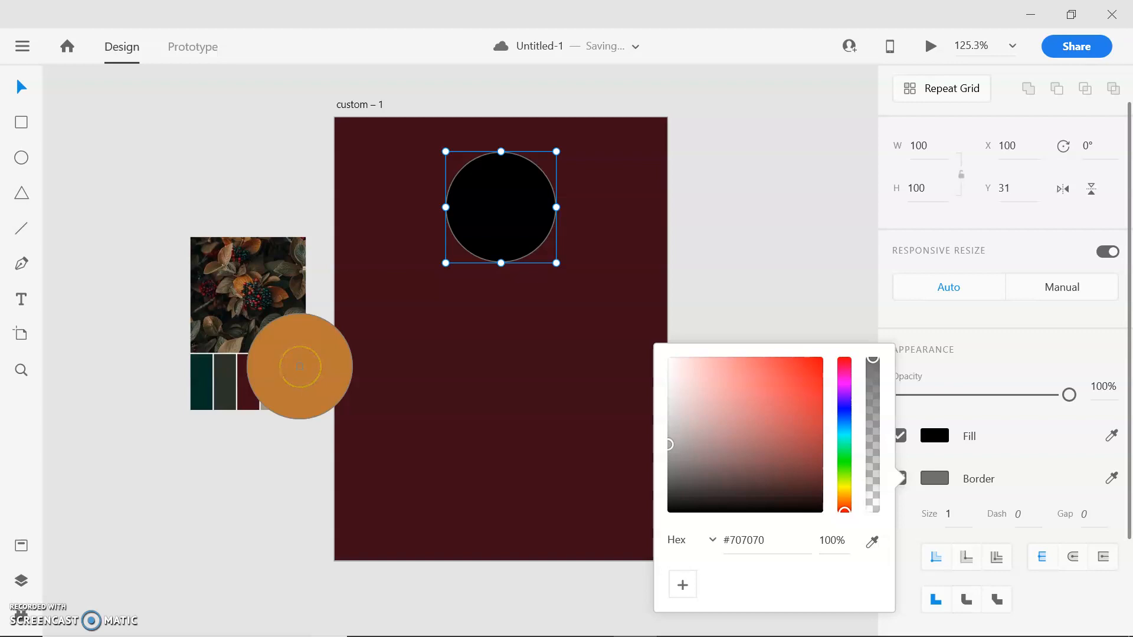
left_click(299, 366)
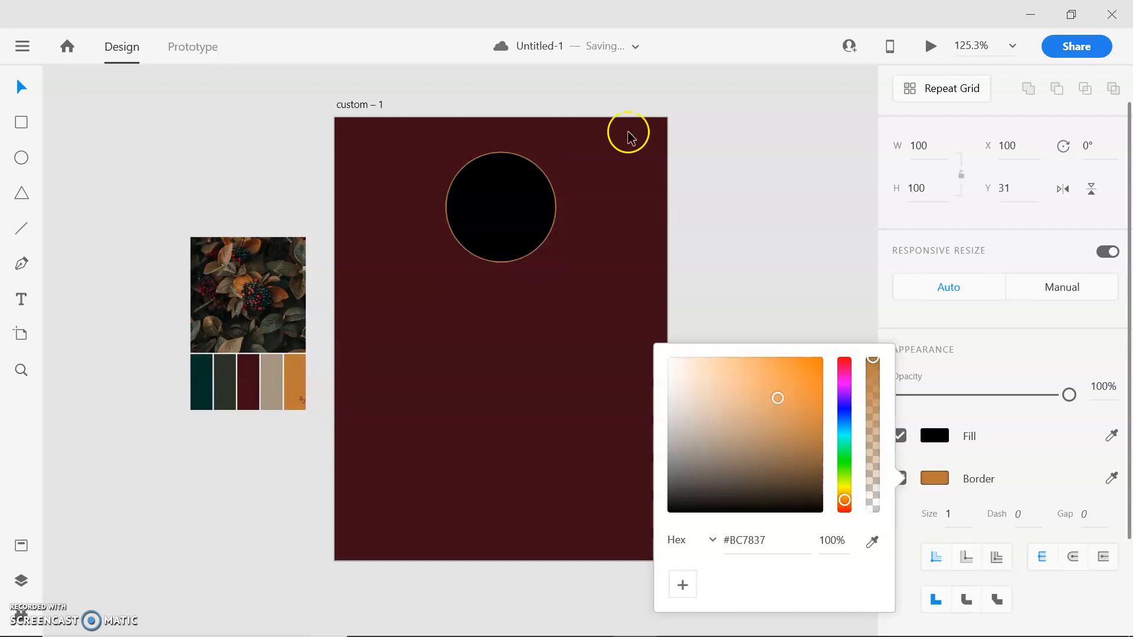
- Try a border size of 3 on the circle
left_click(951, 511)
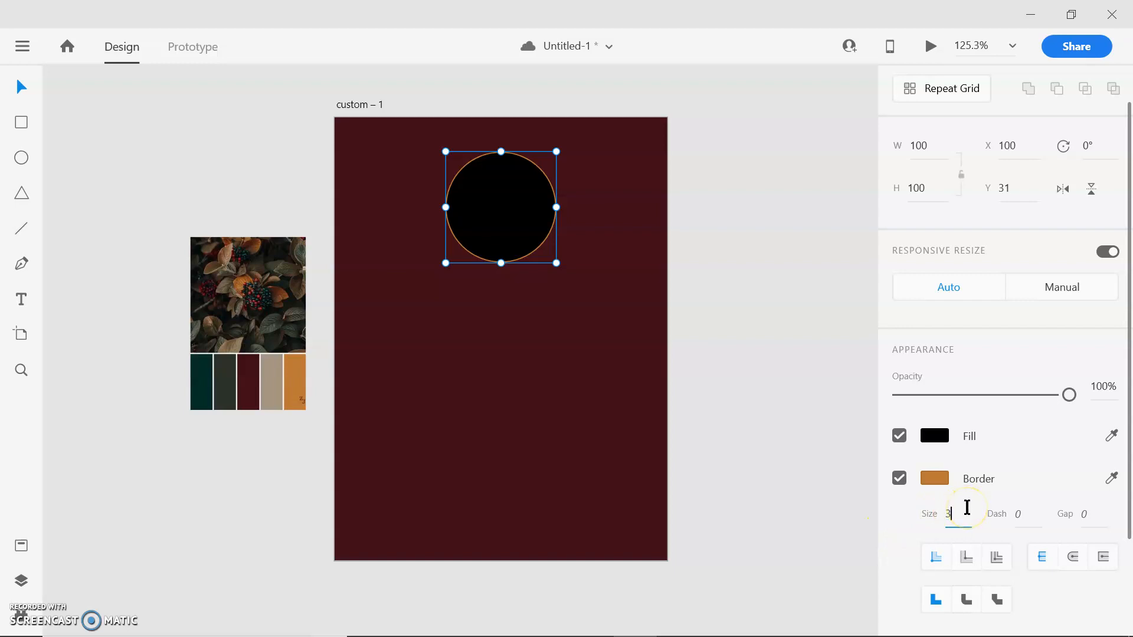
key("Return")
left_click(1001, 557)
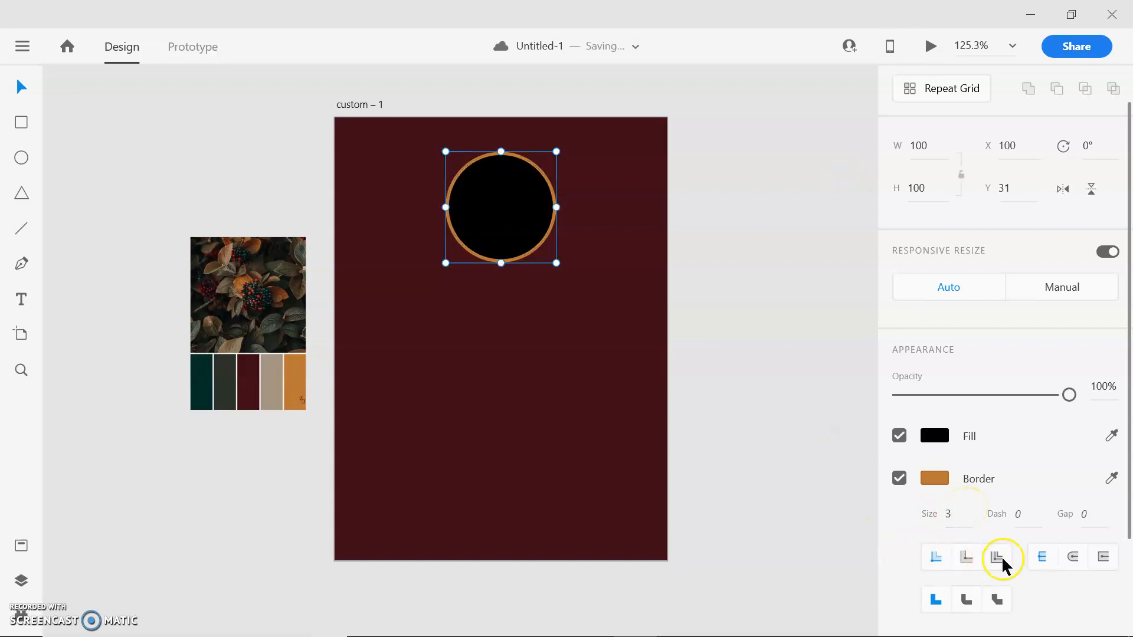
- Set the circle's border size to 2 and deselect the circle
left_click_drag(955, 513, 937, 514)
type("2")
key("Return")
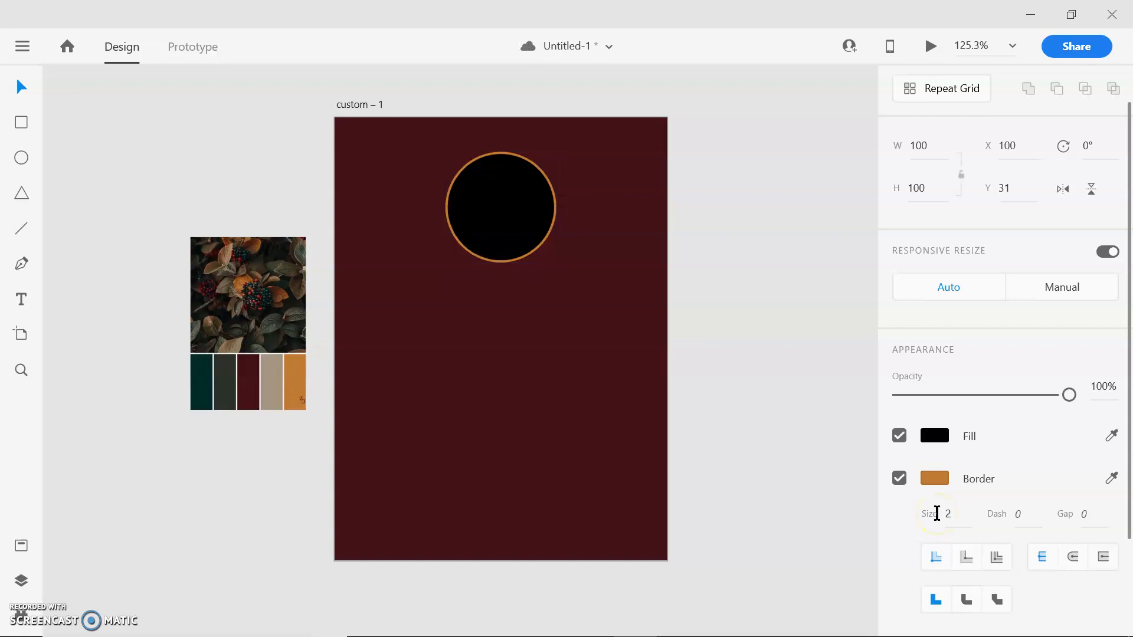
left_click(770, 381)
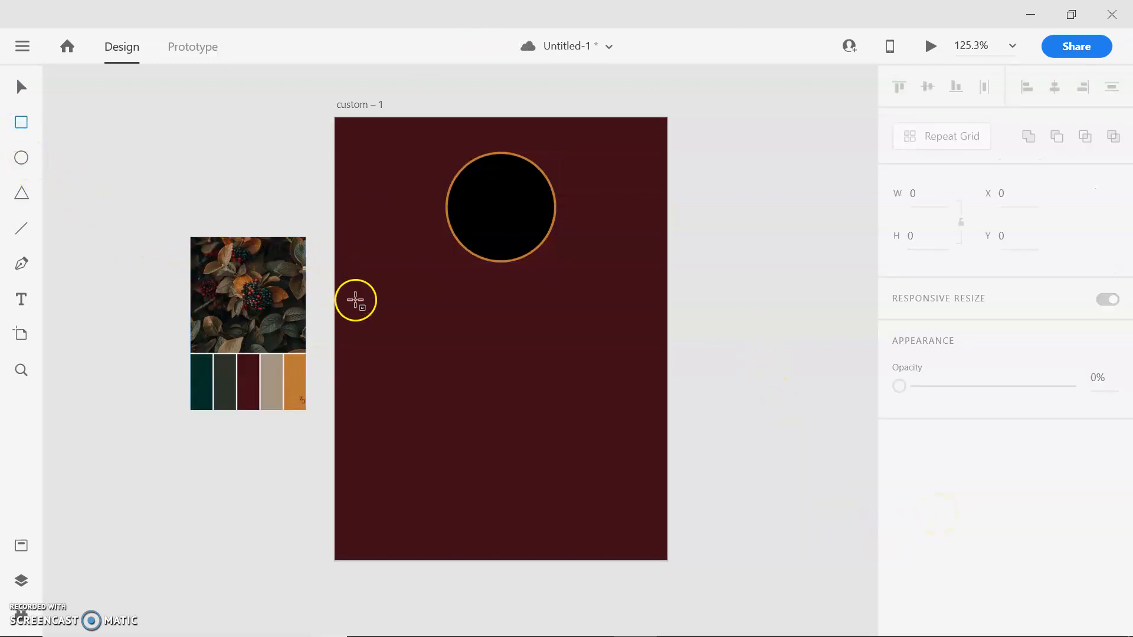
- Draw a rectangle below the circle on the artboard and set its width to 250 and its height to 200
mouse_move(366, 285)
left_mouse_down()
mouse_move(587, 429)
mouse_move(641, 529)
left_mouse_up()
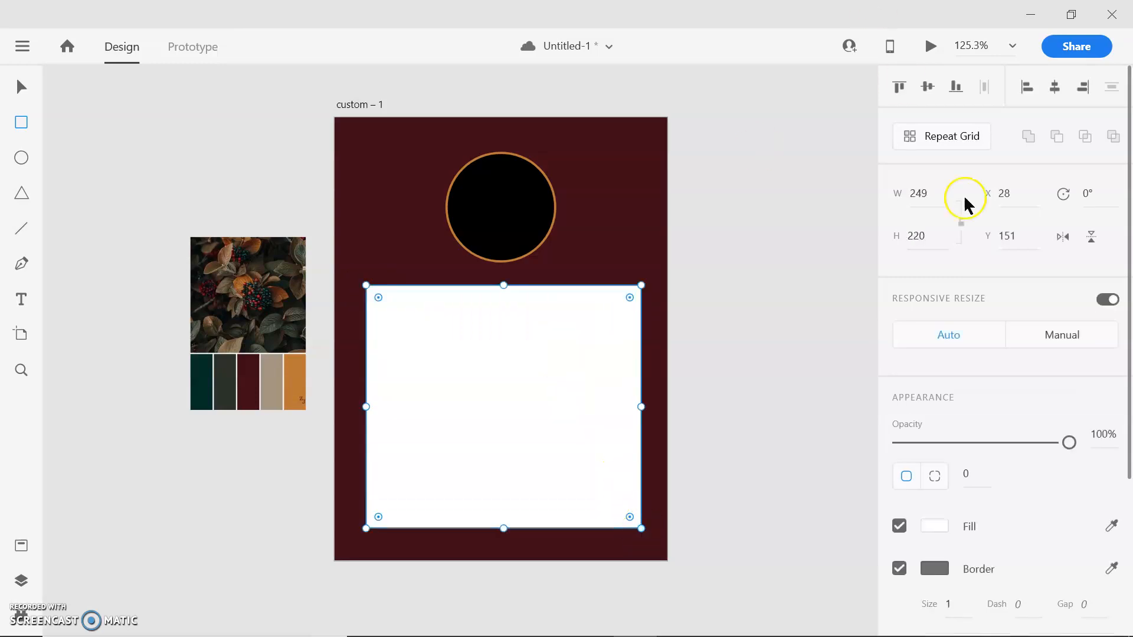
left_click(926, 195)
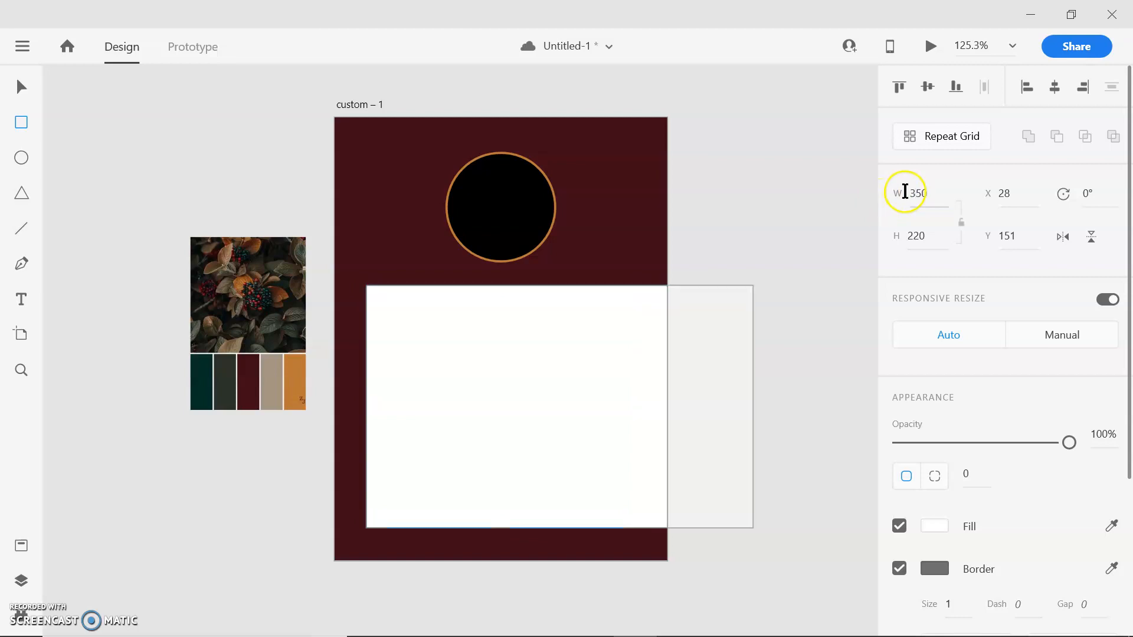
left_click(907, 195)
type("250")
key("Return")
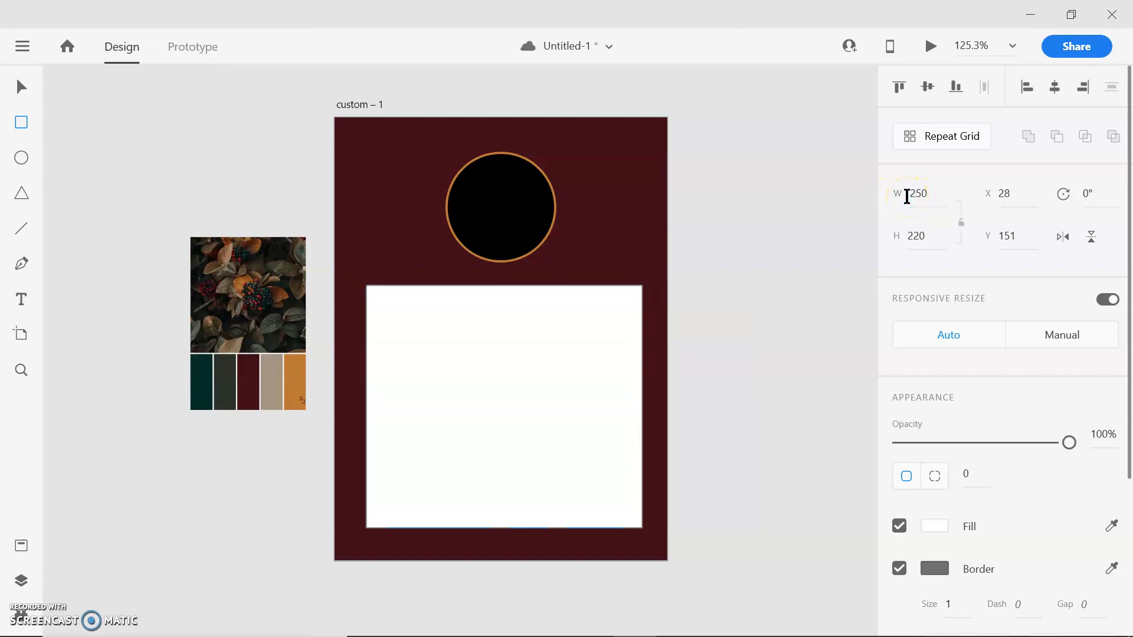
left_click_drag(924, 236, 916, 237)
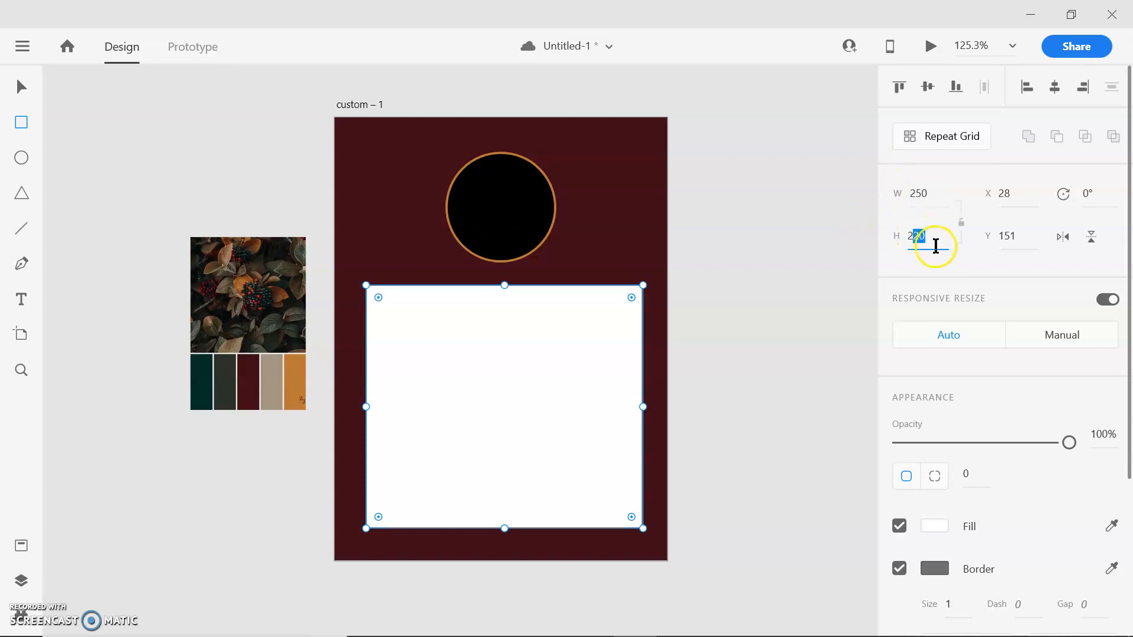
type("00")
key("Return")
- Move the white rectangle down and centre it horizontally on the artboard, at about X 25, Y 179
left_click(531, 380)
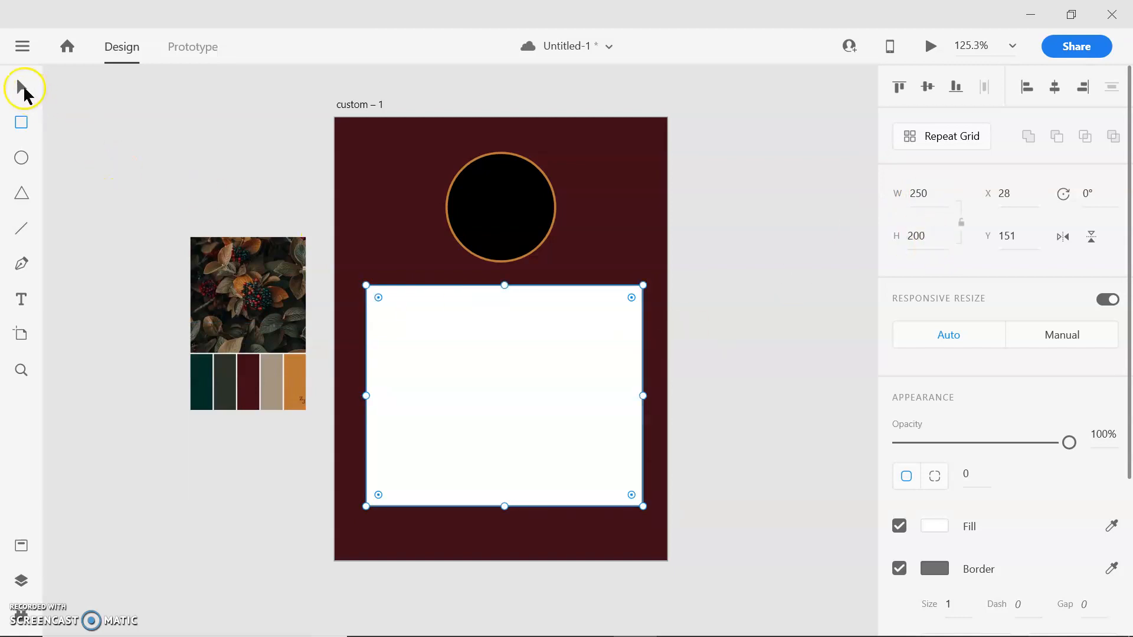
left_click_drag(506, 369, 497, 396)
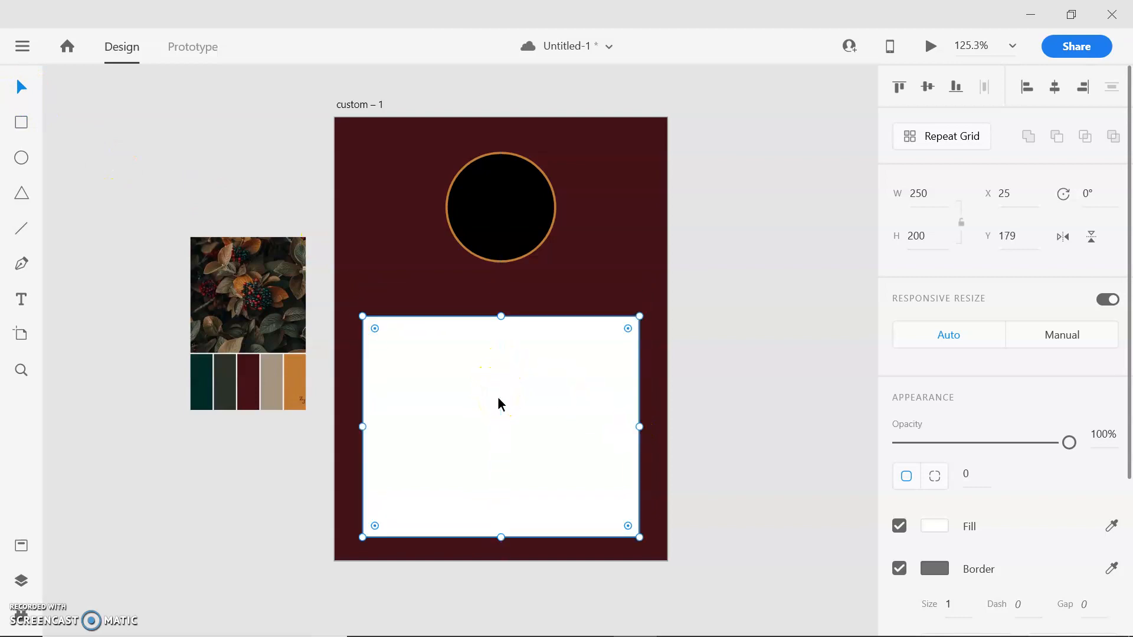
left_click(713, 274)
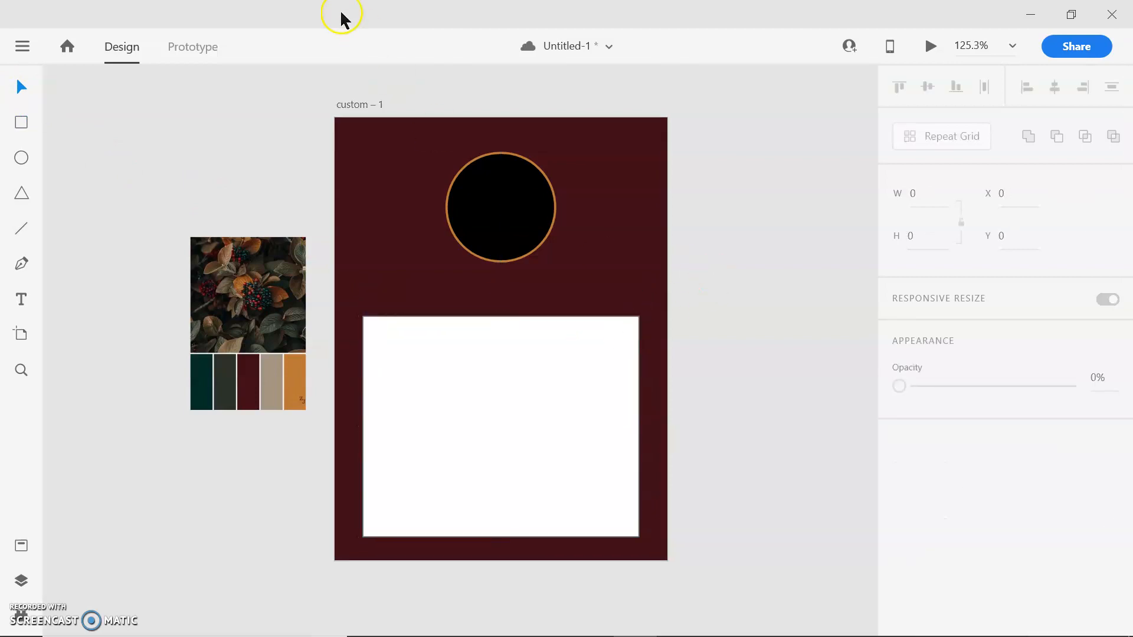
- Remove the border from the white rectangle
left_click(440, 354)
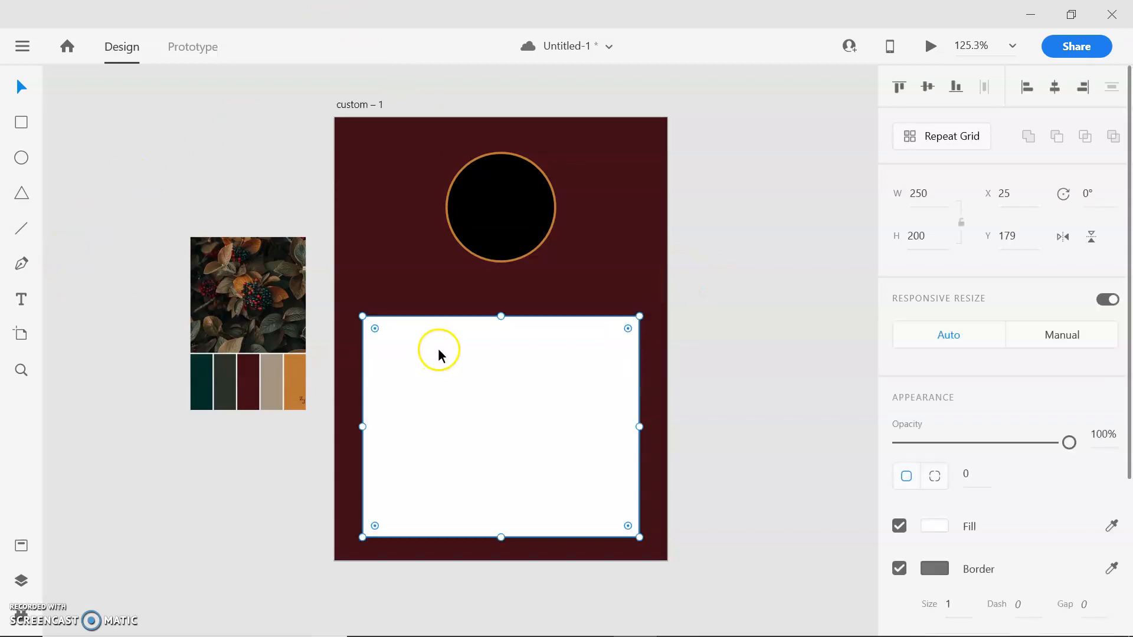
left_click(900, 567)
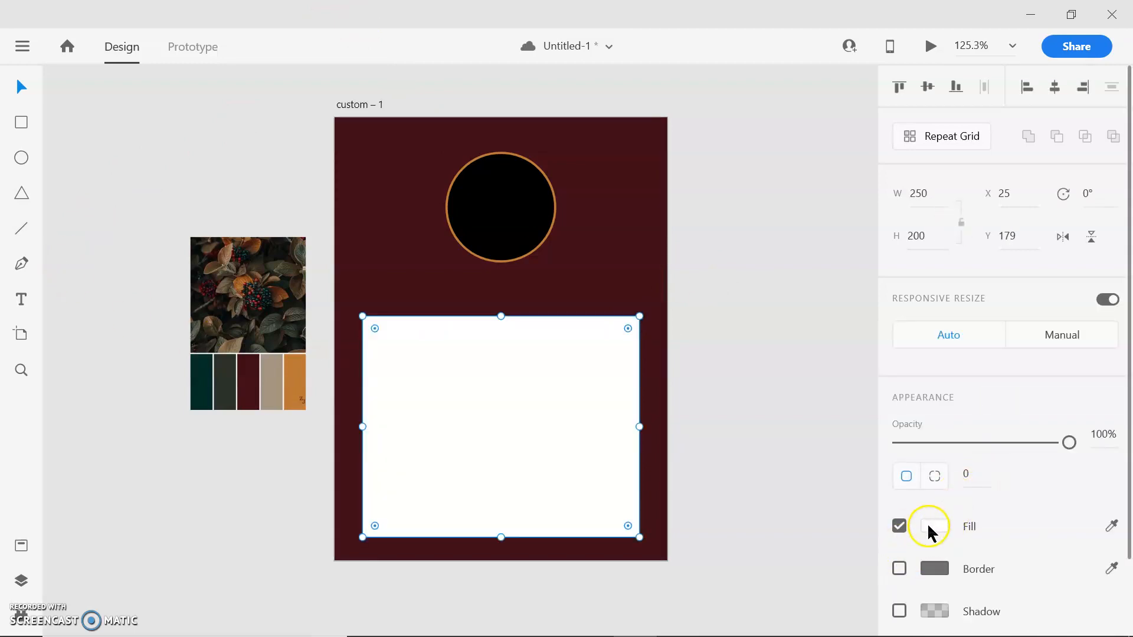
- Fill the rectangle below the circle with the dark teal sampled from the palette image (#042F28), save the document and deselect
left_click(931, 526)
left_click(872, 566)
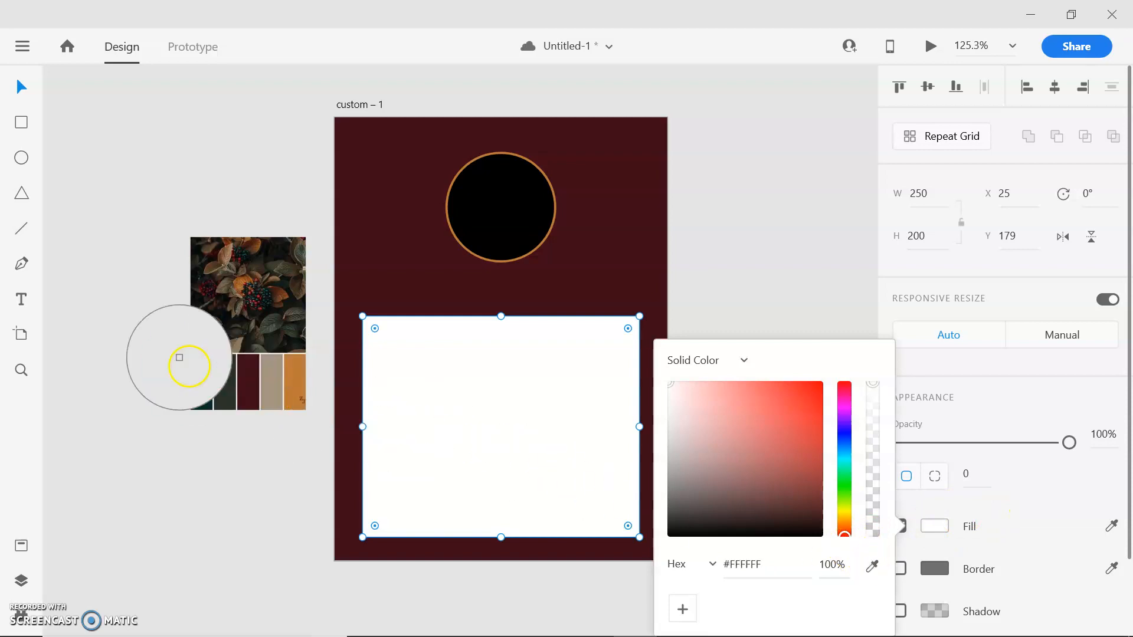
left_click(200, 375)
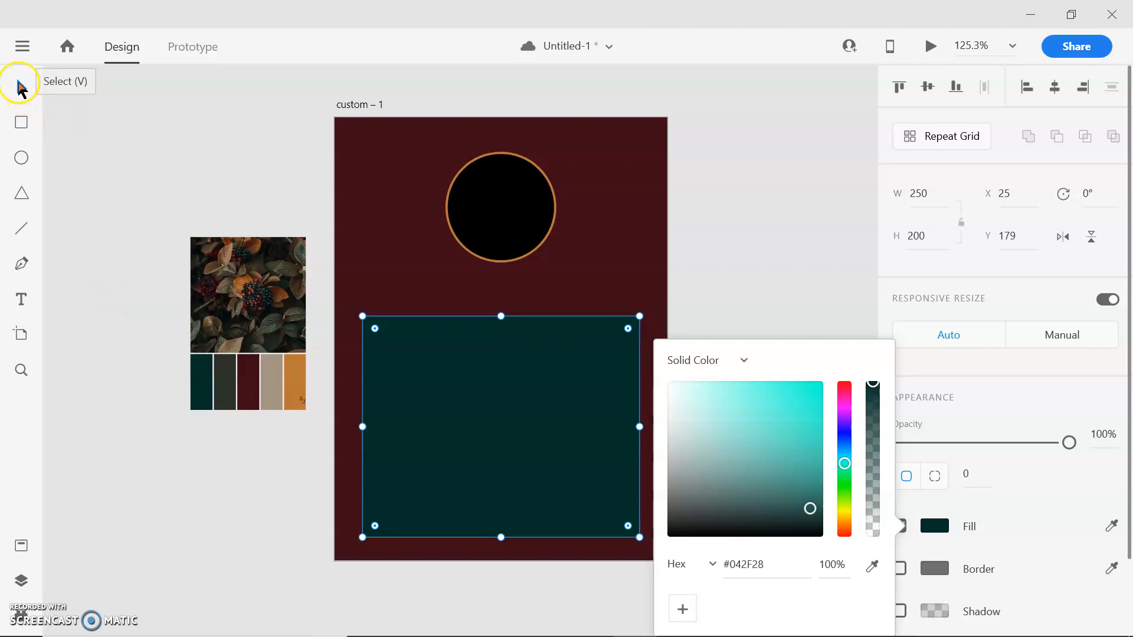
key("ctrl+s")
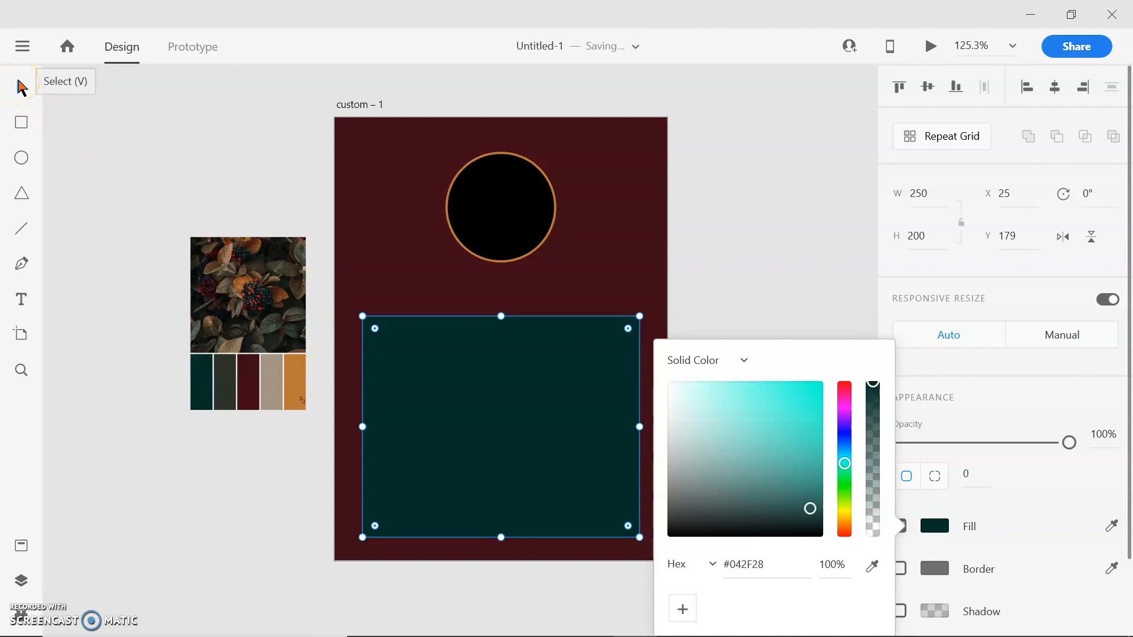
left_click(775, 275)
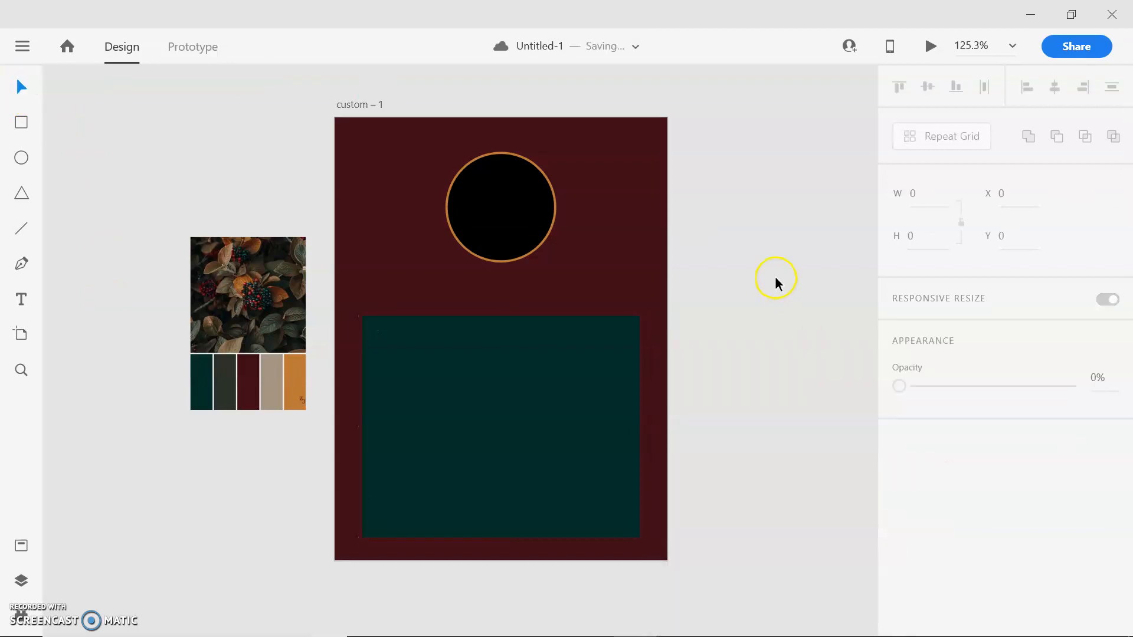
- Set the teal rectangle's height to 220
left_click(506, 414)
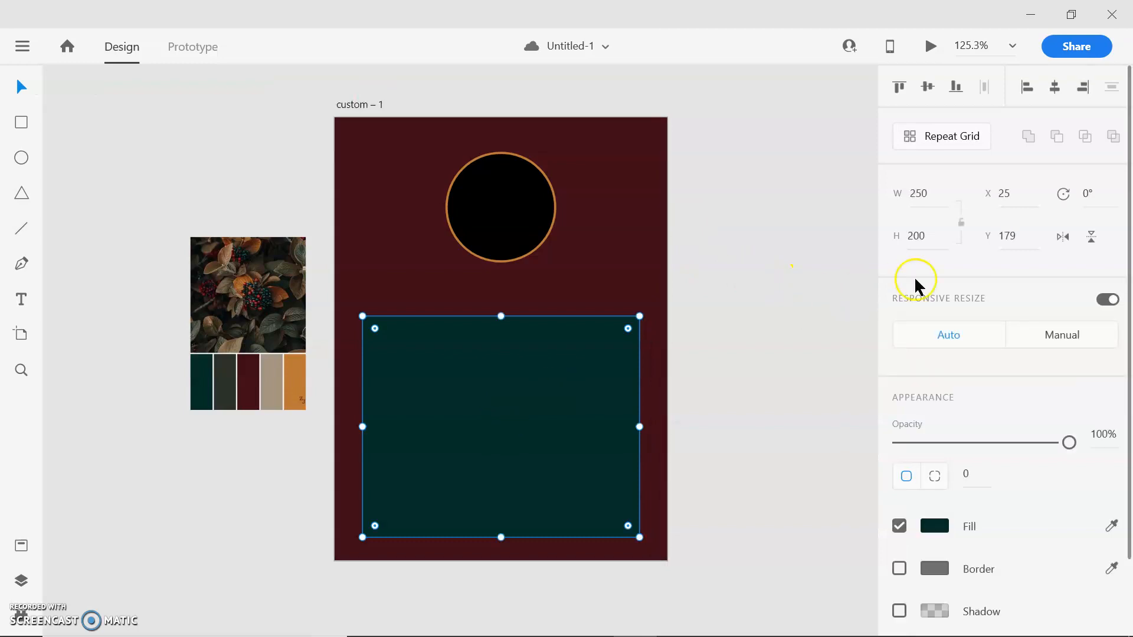
left_click_drag(921, 242, 914, 243)
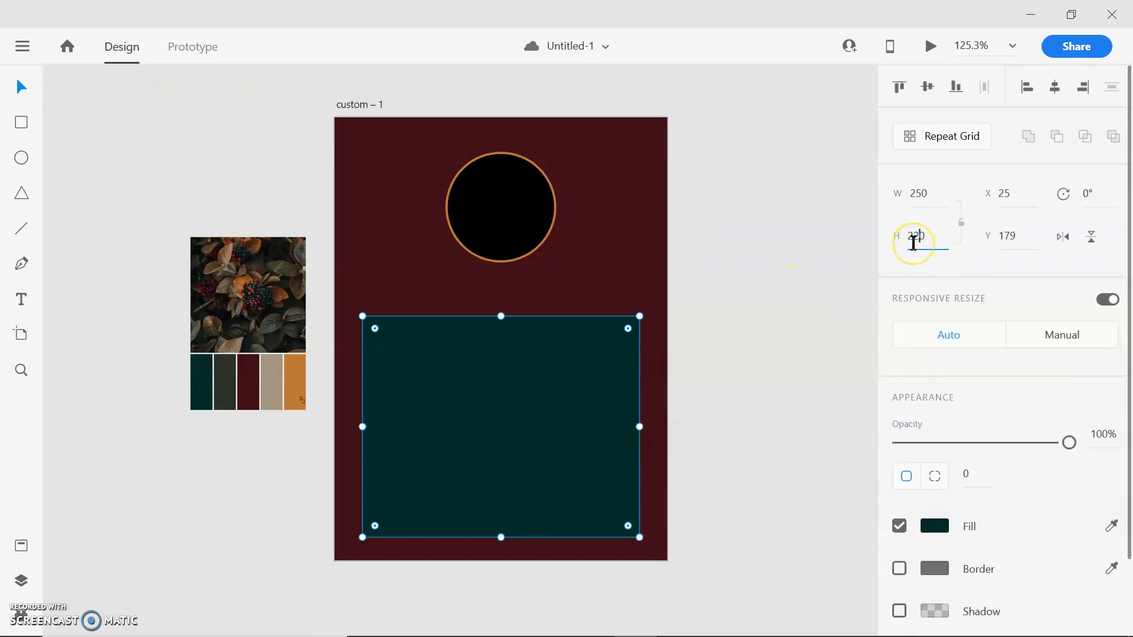
type("2")
key("Return")
- Move the teal rectangle up to about Y 165 and the circle up to about Y 21, keeping both horizontally centred
left_click(19, 86)
mouse_move(498, 417)
left_mouse_down()
mouse_move(488, 387)
mouse_move(498, 401)
left_mouse_up()
left_click_drag(539, 218, 529, 204)
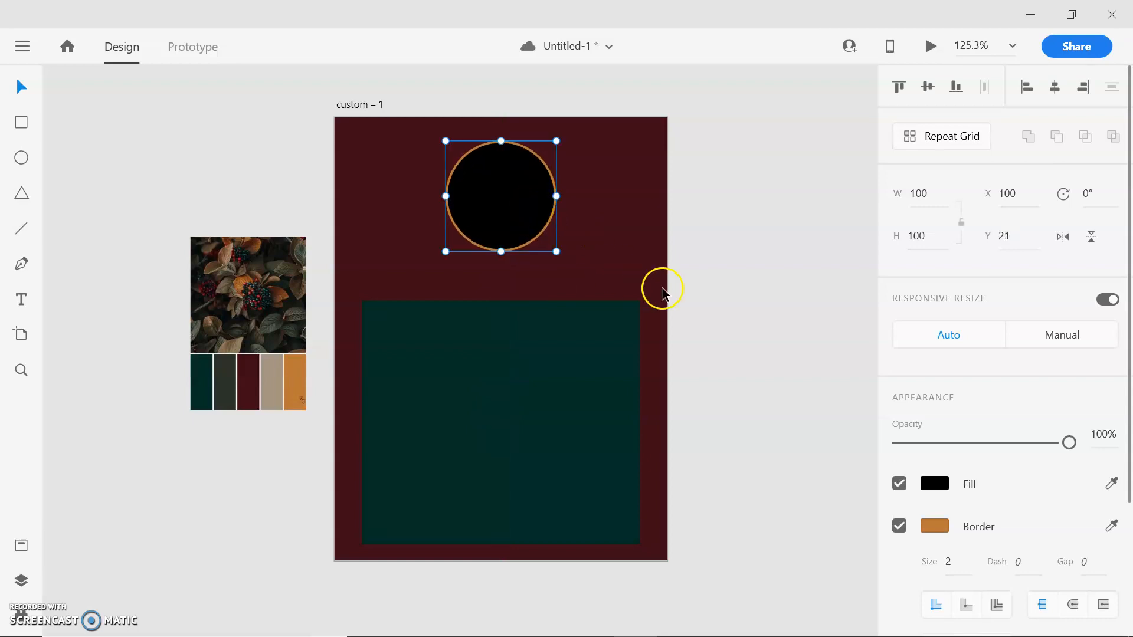
left_click(664, 286)
left_click(21, 300)
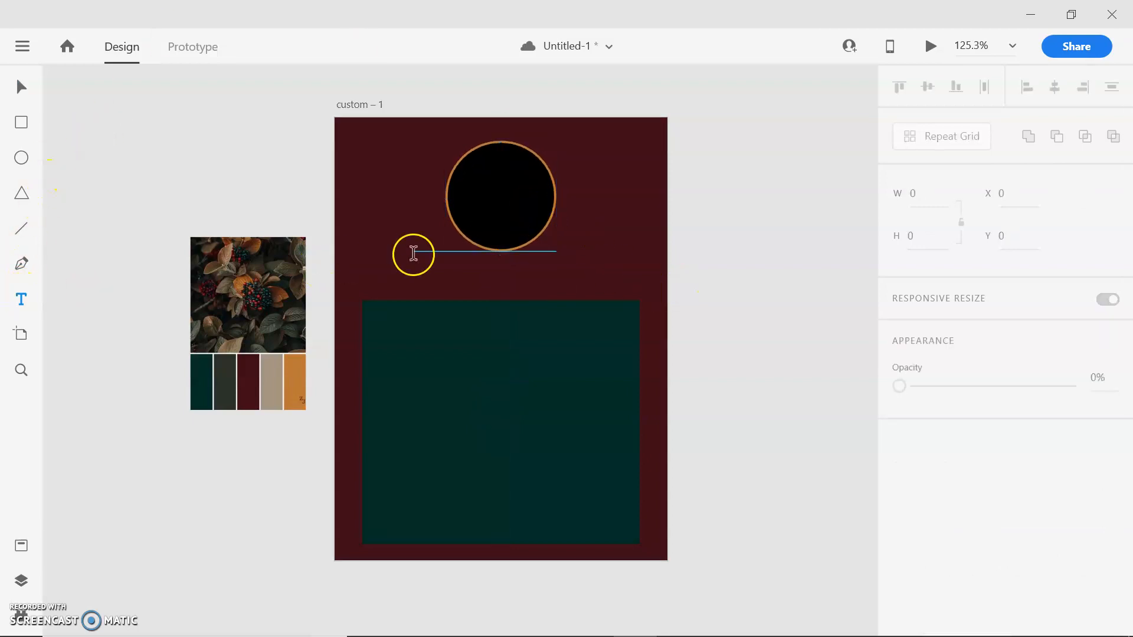
left_click_drag(367, 262, 640, 292)
left_click(20, 88)
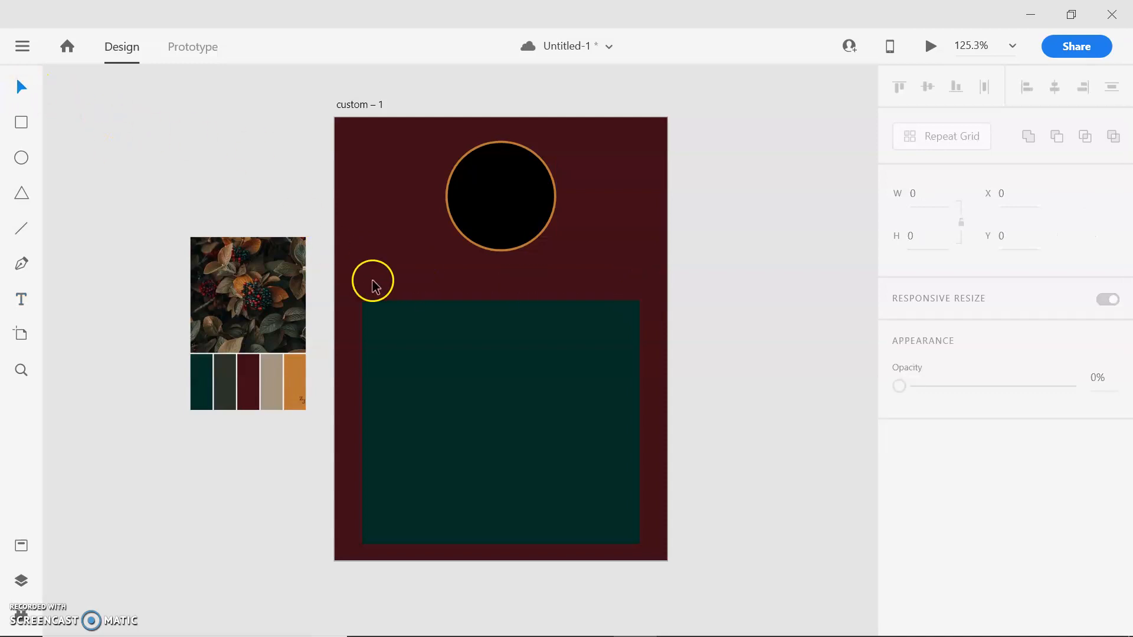
- Create a text area about 250 × 28 between the circle and the rectangle, containing "NAPOLEAN BONAPARTE"
left_click(21, 299)
left_click_drag(363, 258, 639, 288)
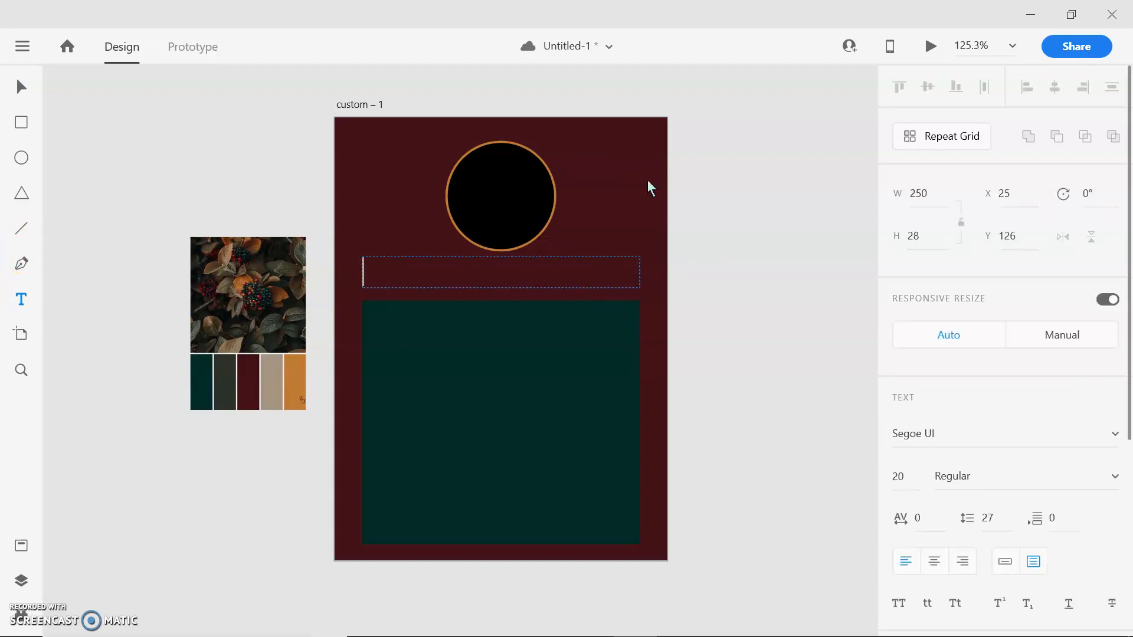
type("NAPOLEAN BONAP")
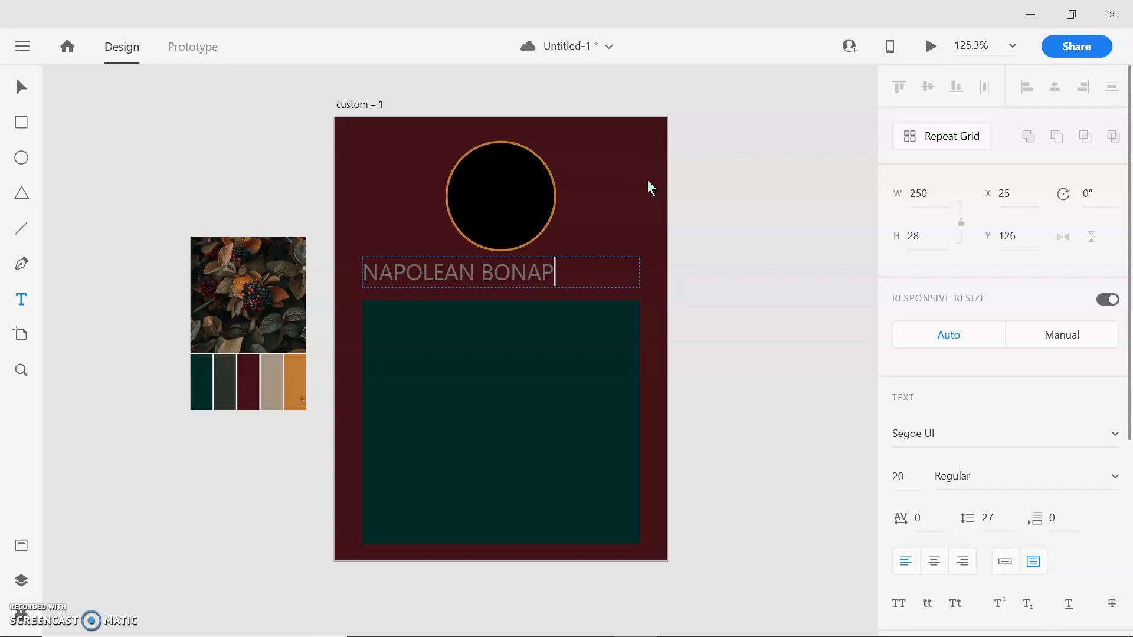
type("ARTE")
- Colour the "NAPOLEAN BONAPARTE" text with the beige swatch sampled from the palette image
key("ctrl+a")
scroll(936, 354, "down", 5)
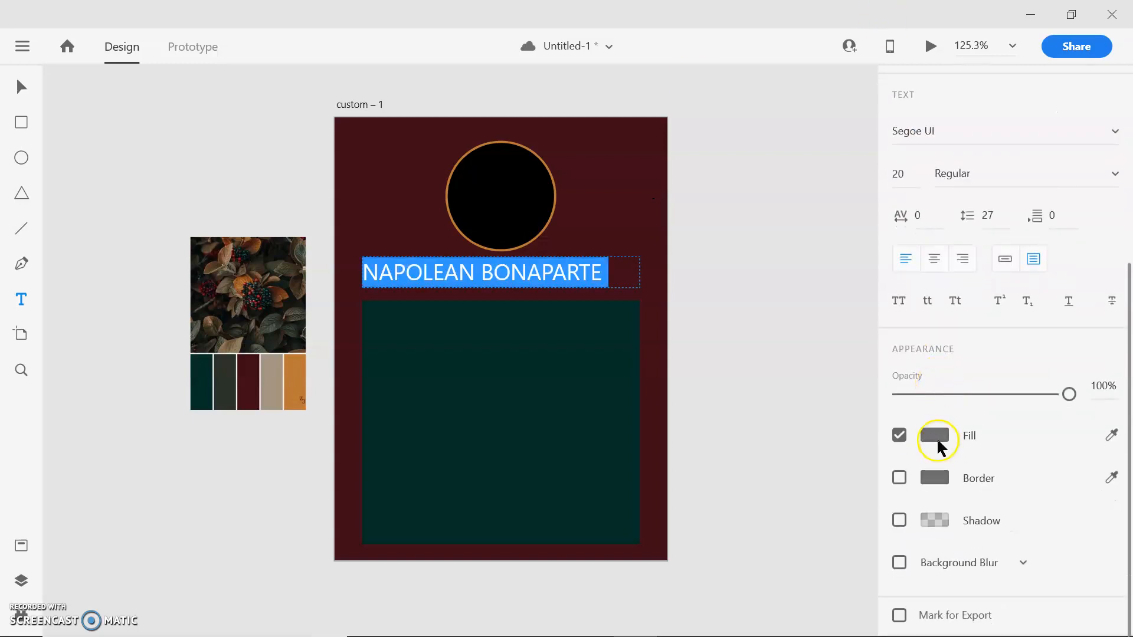
left_click(1110, 435)
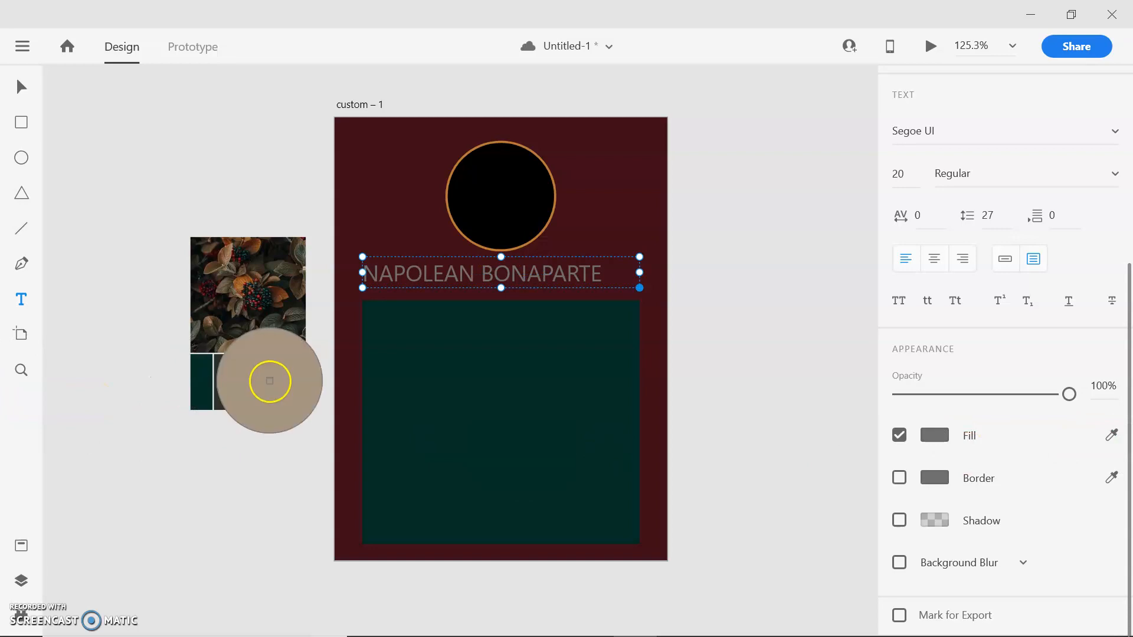
left_click(270, 382)
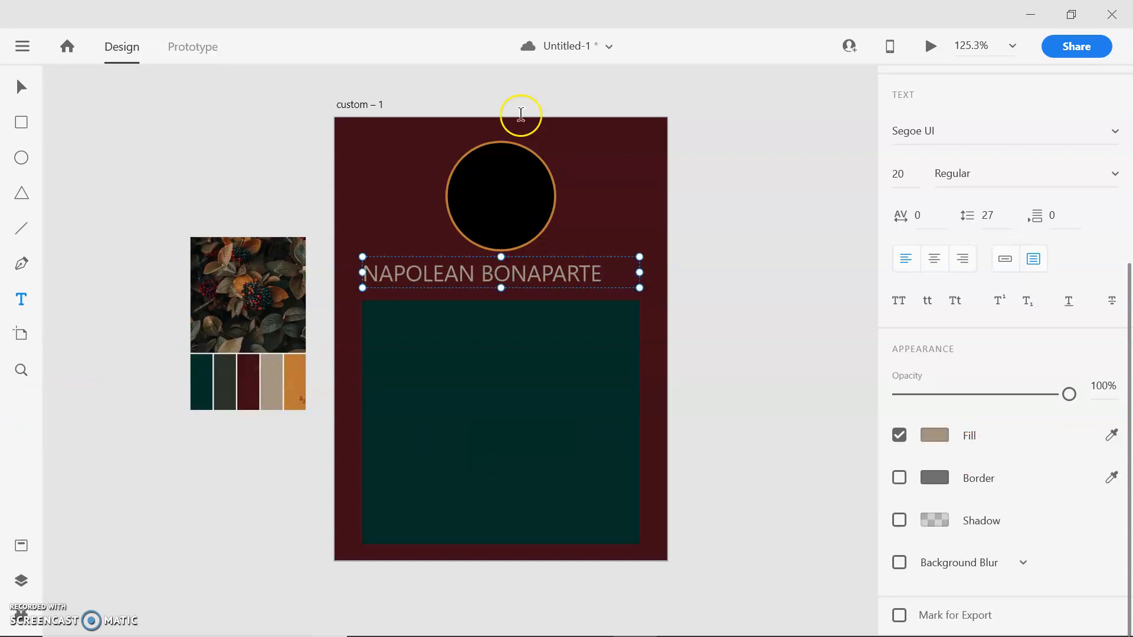
- Centre-align the "NAPOLEAN BONAPARTE" text within its text area
scroll(648, 472, "up", 1)
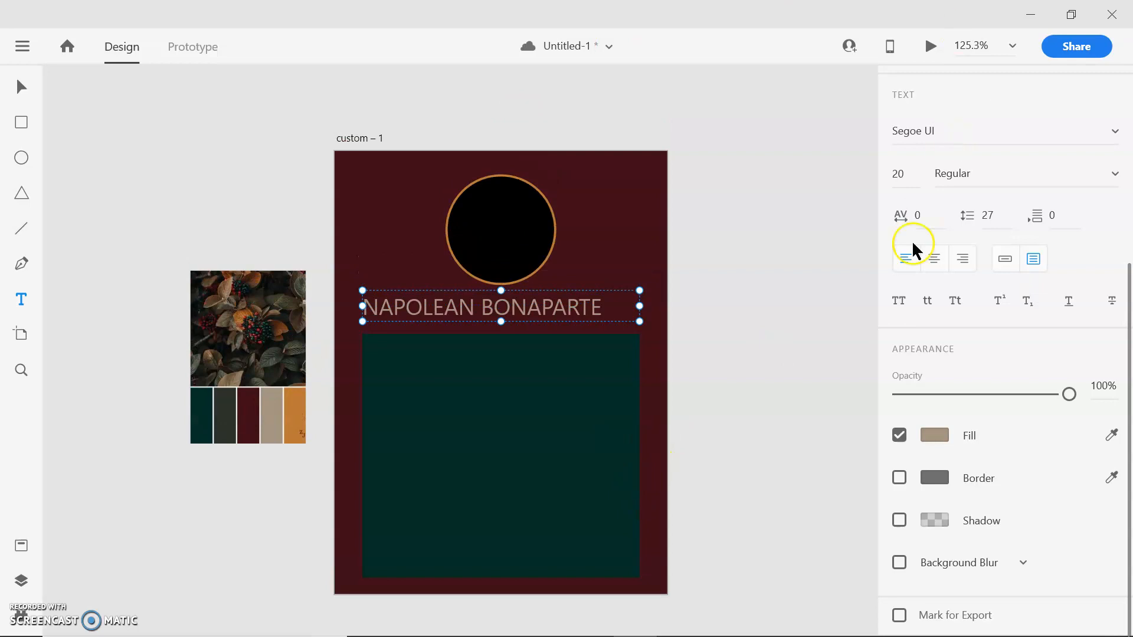
scroll(903, 480, "up", 5)
scroll(923, 498, "down", 3)
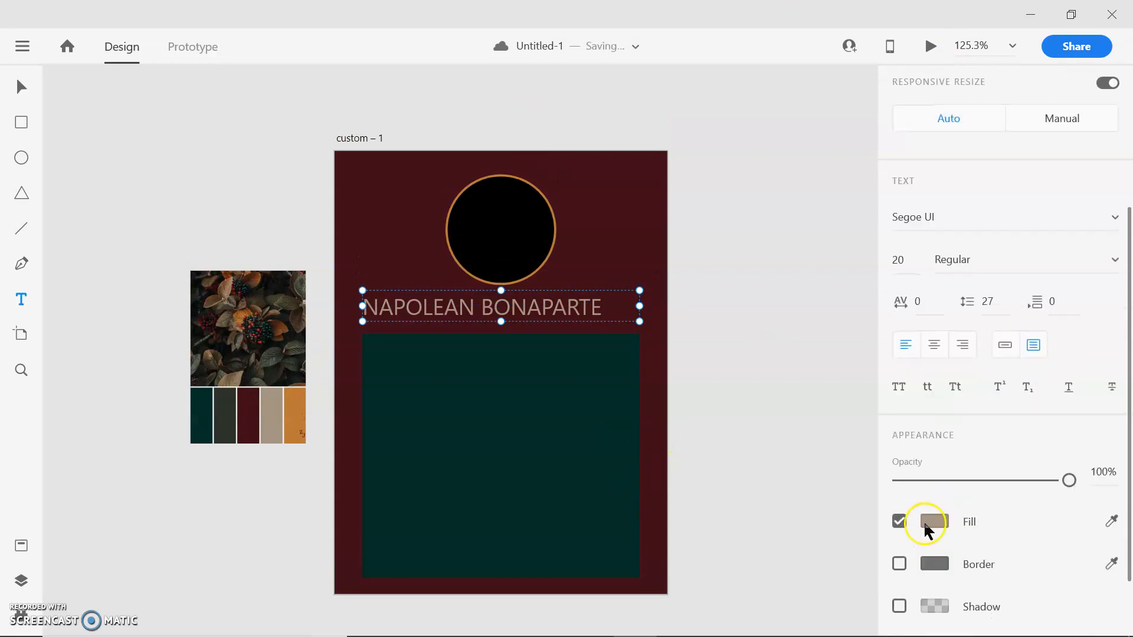
left_click(1106, 219)
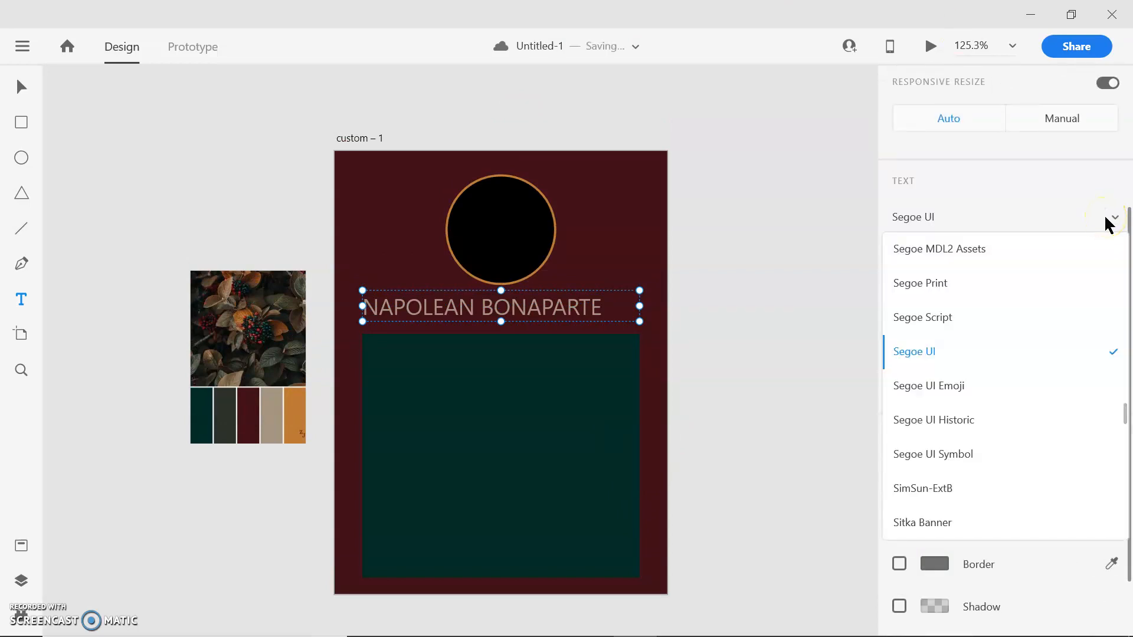
left_click(1008, 181)
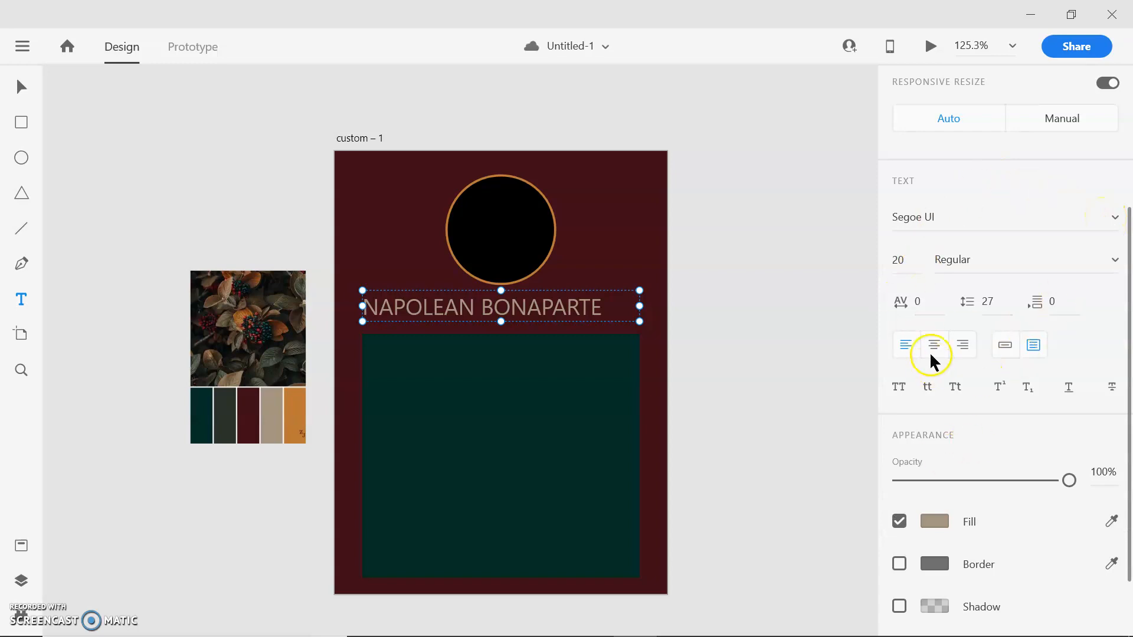
left_click(934, 346)
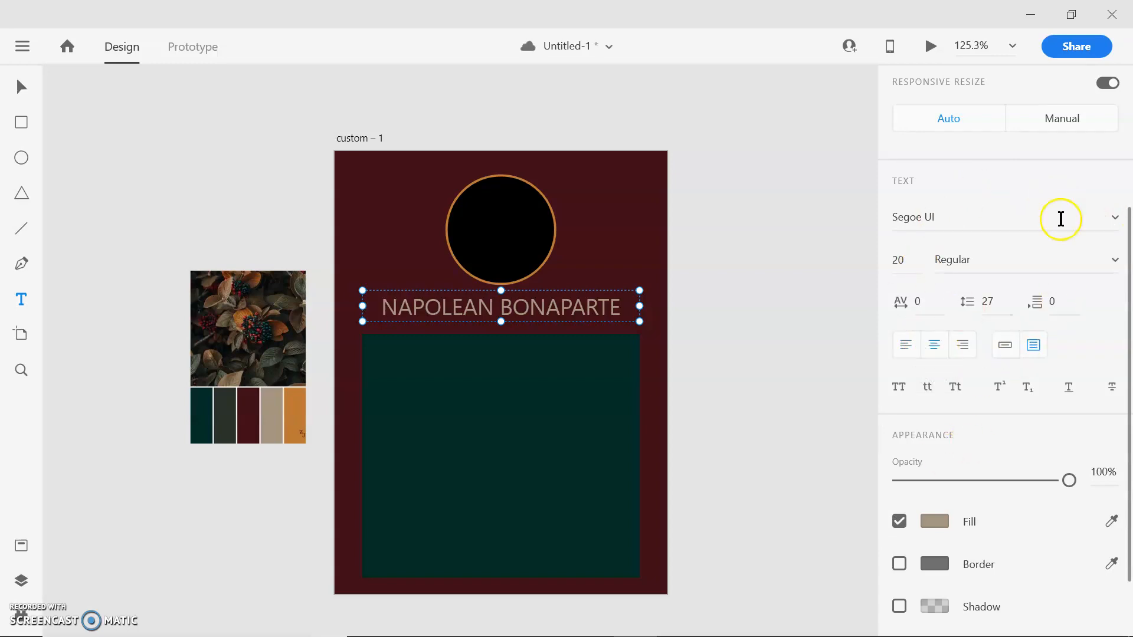
- Change the font of the "NAPOLEAN BONAPARTE" text to Righteous
left_click(1116, 217)
scroll(929, 373, "down", 2)
scroll(929, 373, "up", 6)
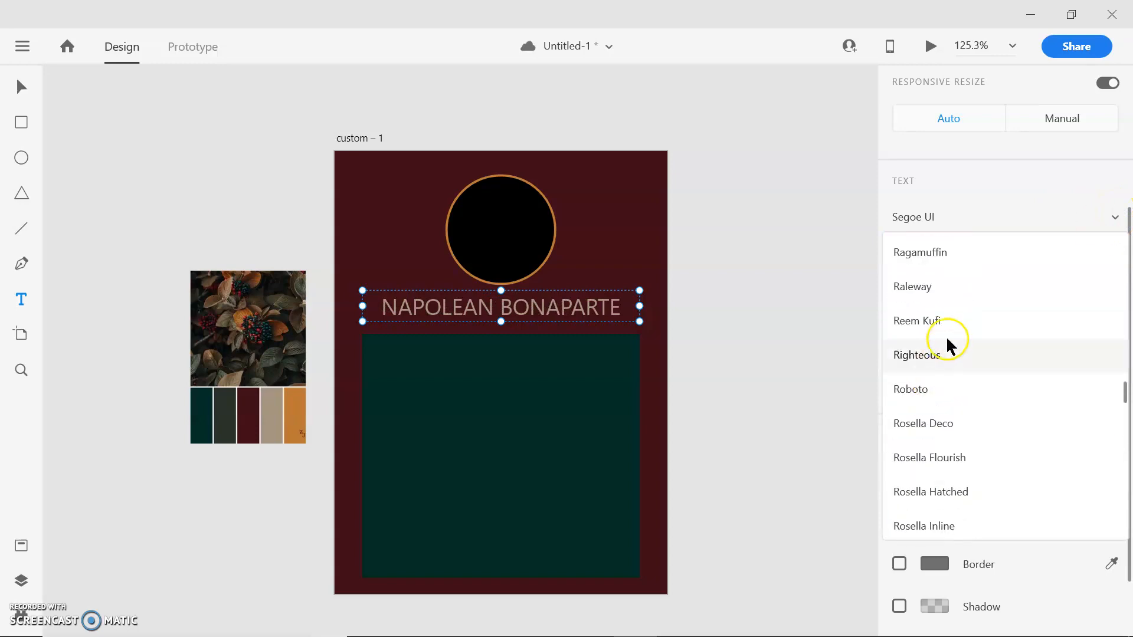
left_click(954, 355)
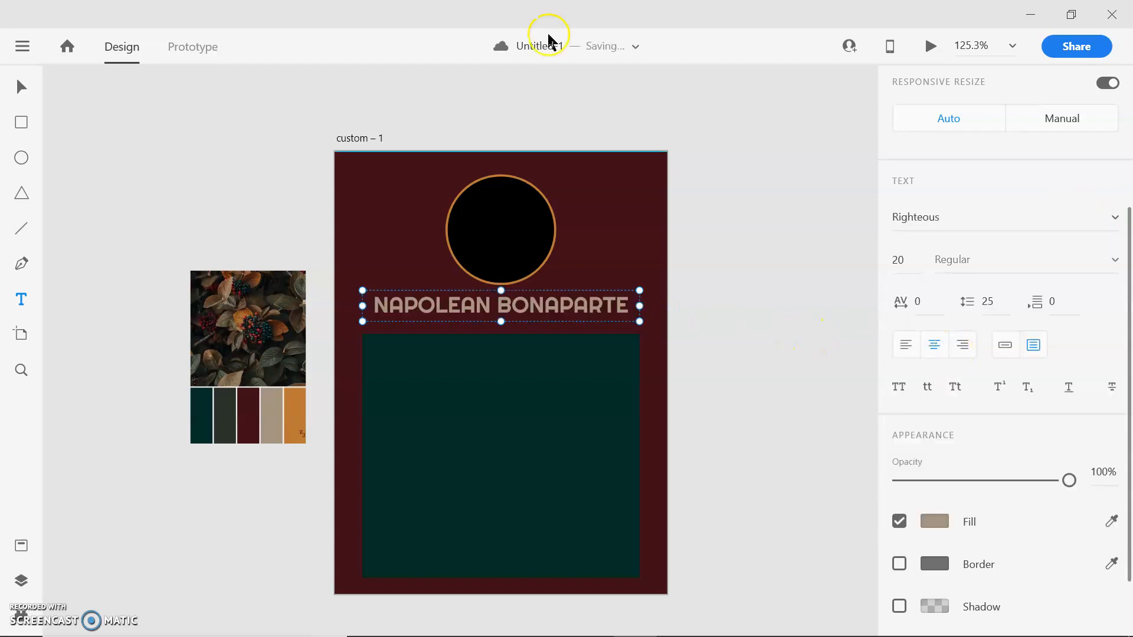
- Move the name text slightly down between the circle and the rectangle, save the document and deselect the text
left_click(15, 88)
left_click_drag(536, 303, 533, 317)
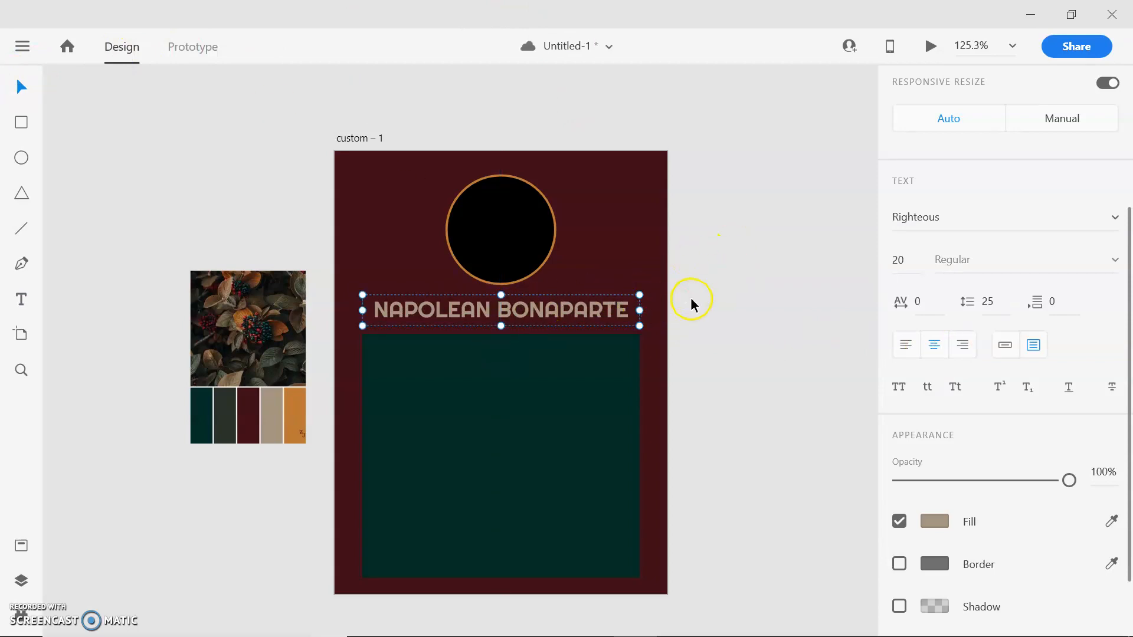
key("ctrl+s")
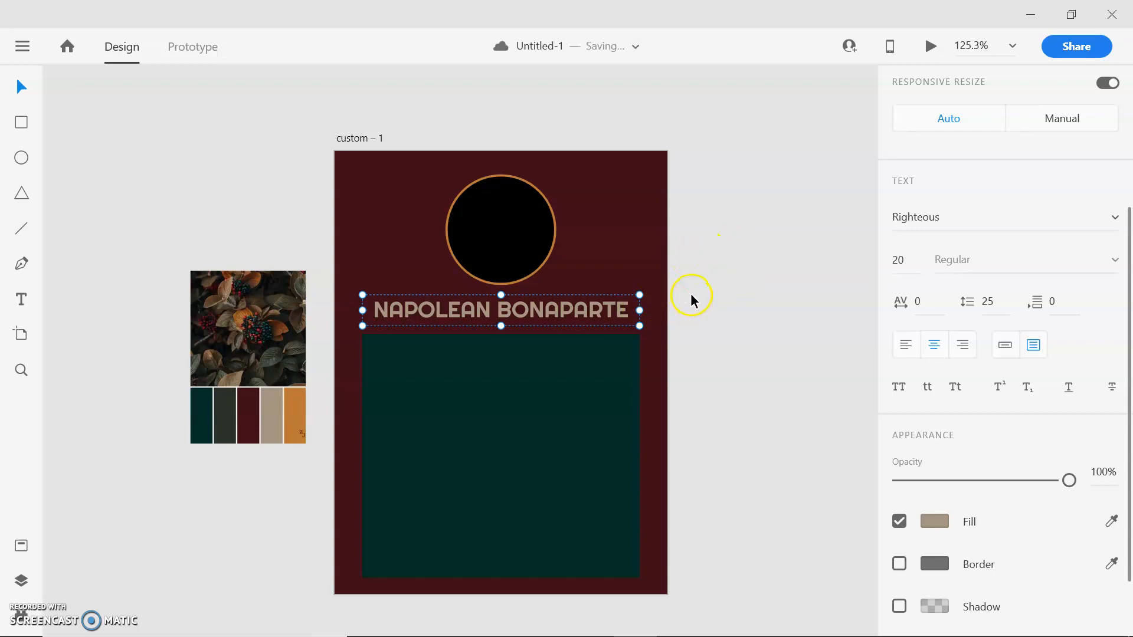
left_click(700, 254)
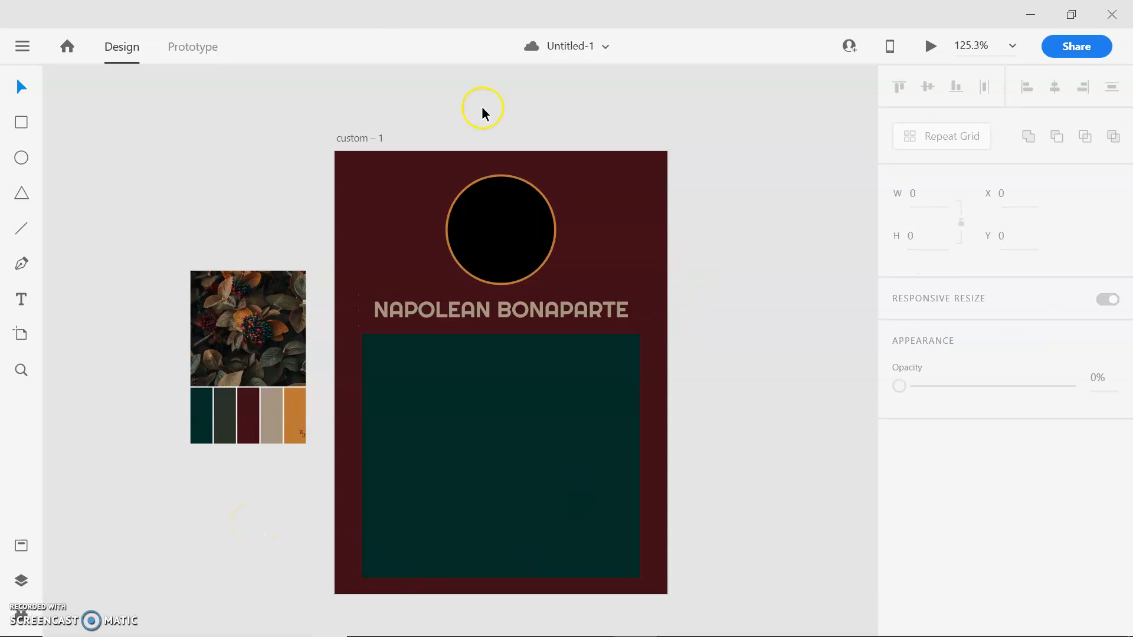
- Slightly round all the corners of the teal rectangle and deselect it
left_click(514, 406)
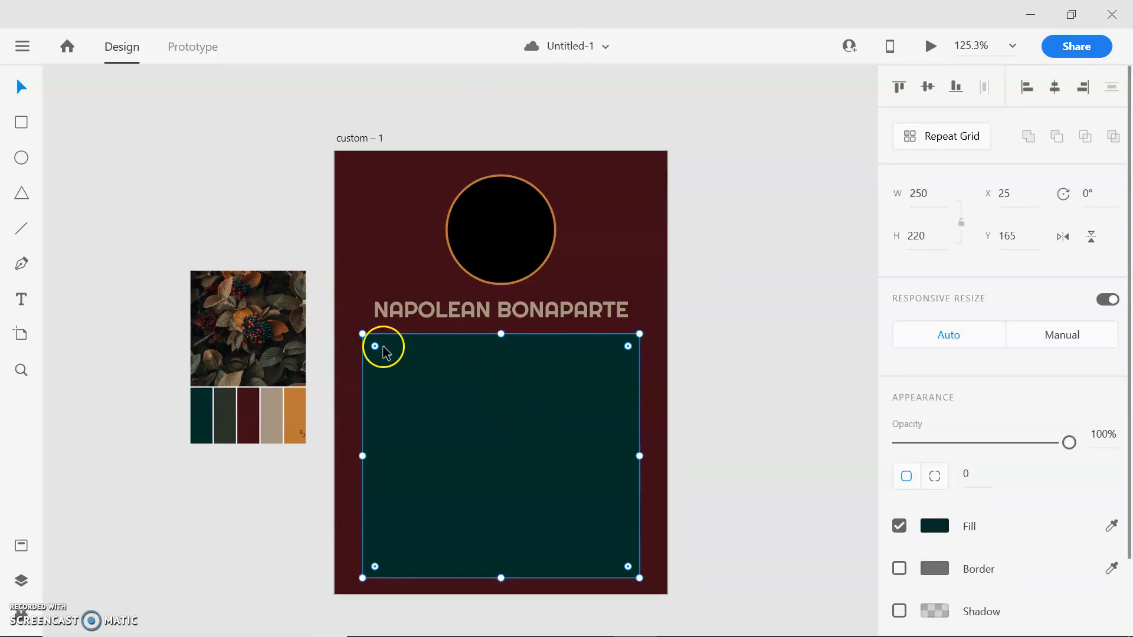
left_click(788, 276)
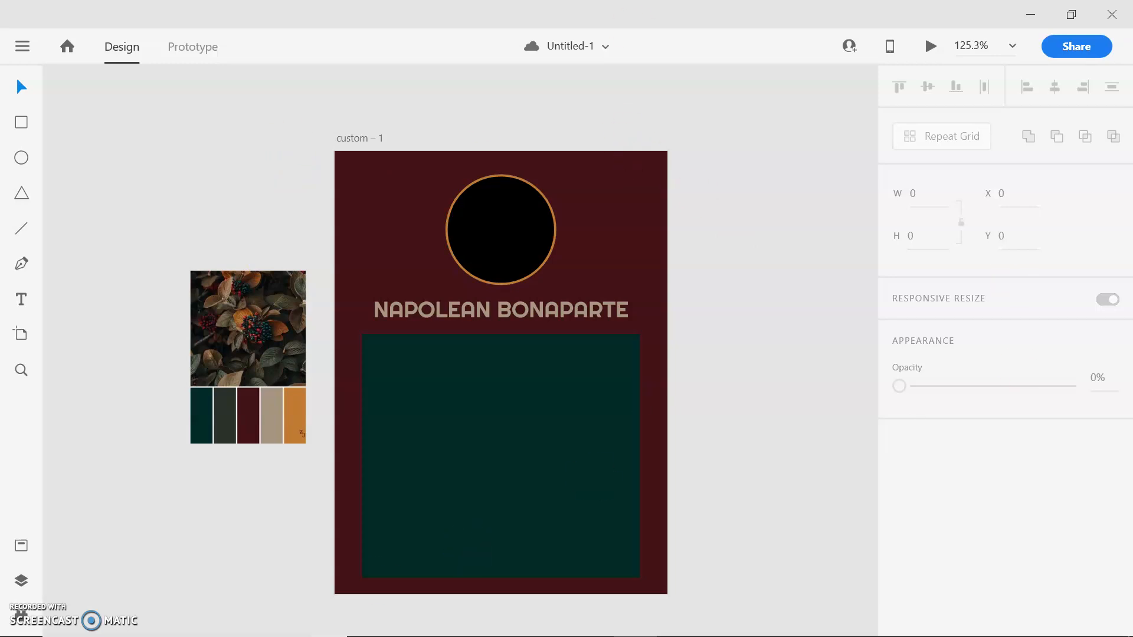
left_click(591, 408)
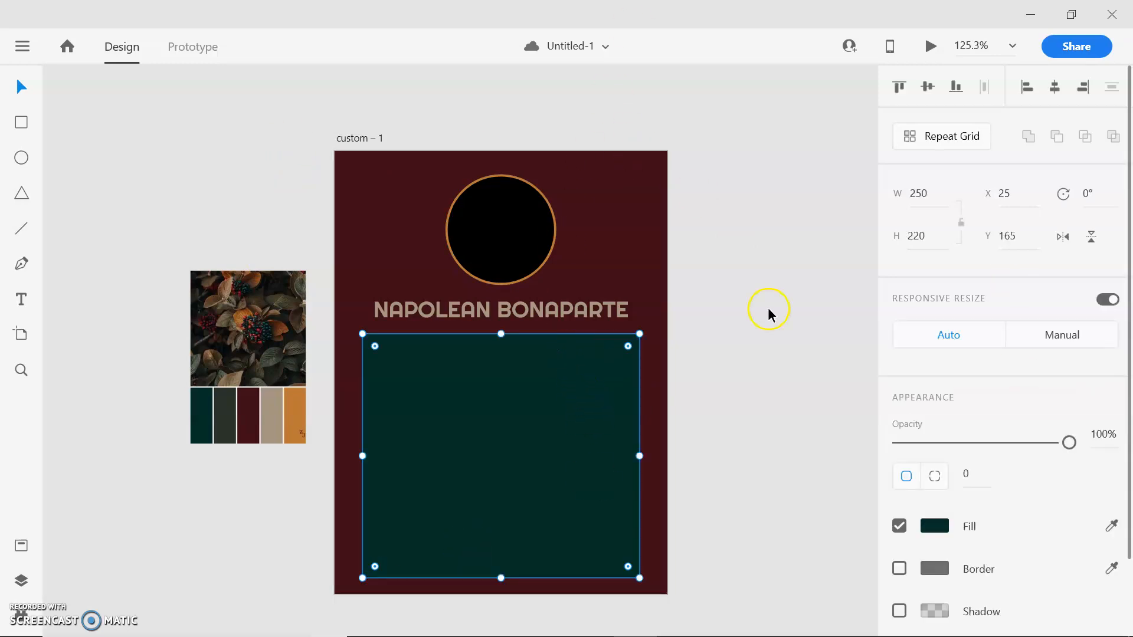
key("ctrl+equal")
key("ctrl+equal")
key("ctrl+equal")
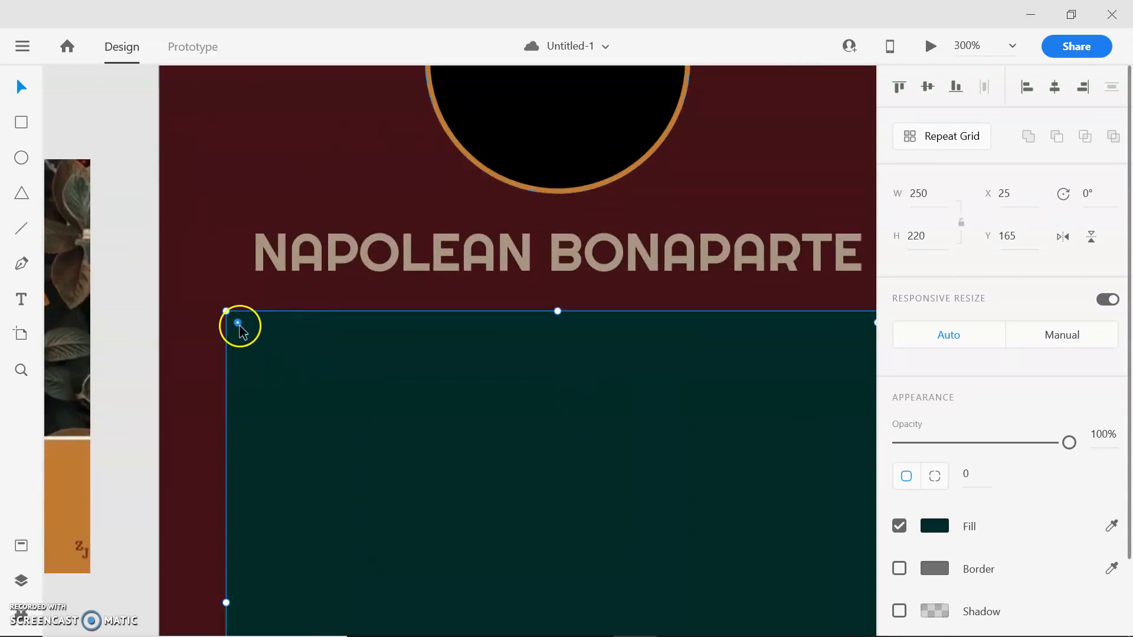
mouse_move(238, 323)
left_mouse_down()
mouse_move(448, 472)
mouse_move(562, 575)
mouse_move(489, 502)
mouse_move(238, 323)
mouse_move(245, 329)
left_mouse_up()
left_click(144, 231)
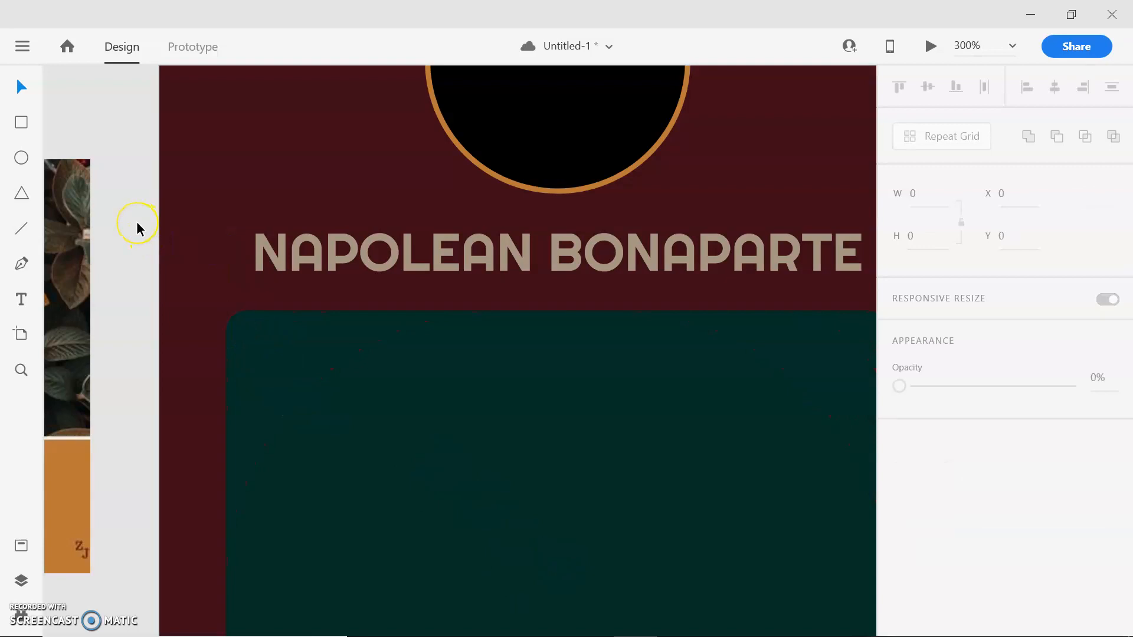
- Save the document with the rounded rectangle
key("ctrl+minus")
key("ctrl+minus")
key("ctrl+minus")
key("ctrl+minus")
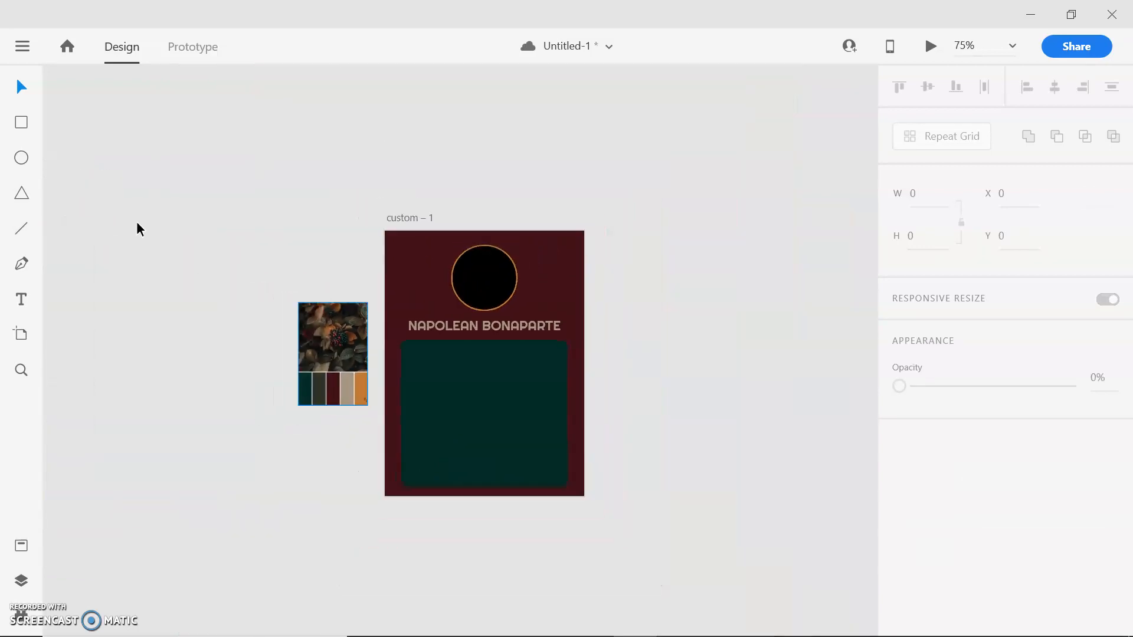
key("ctrl+plus")
key("ctrl+s")
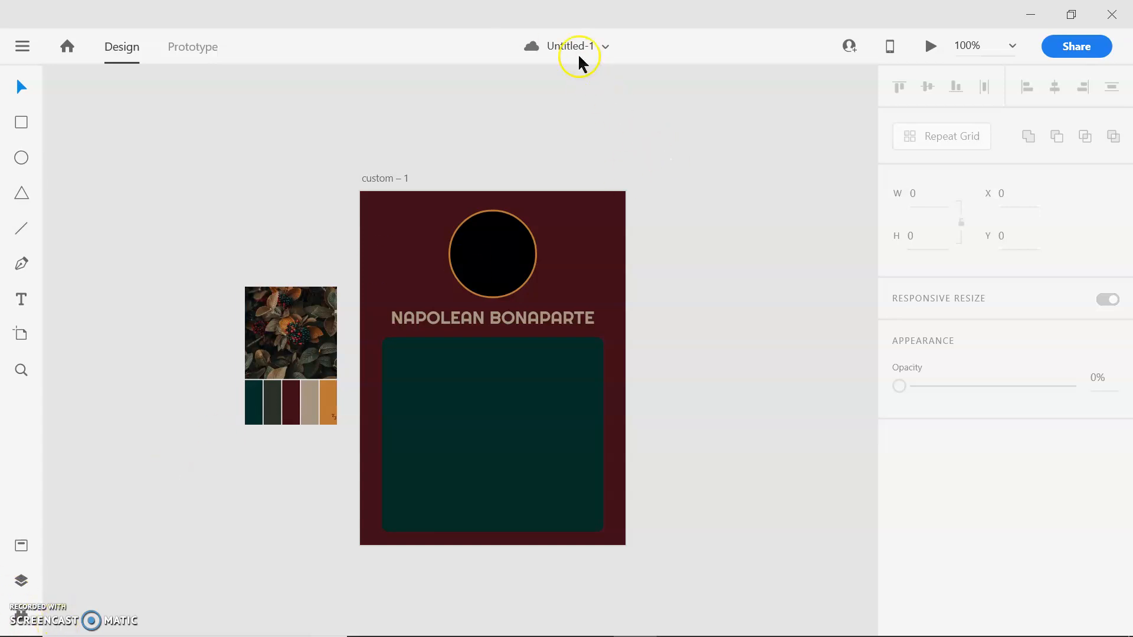
left_click(529, 282)
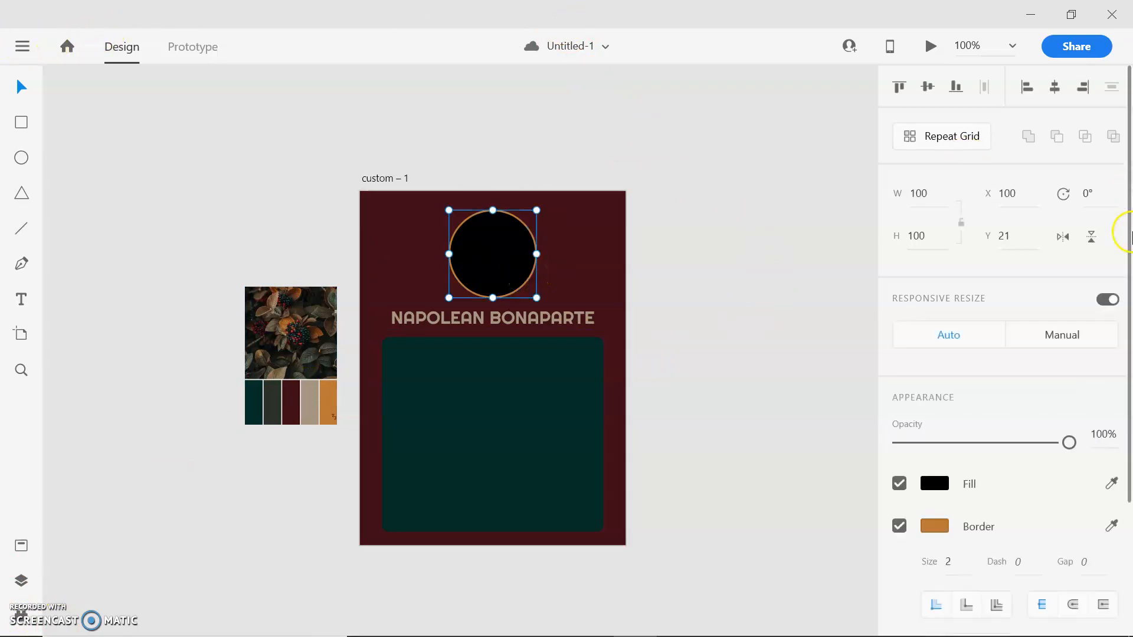
scroll(974, 531, "down", 5)
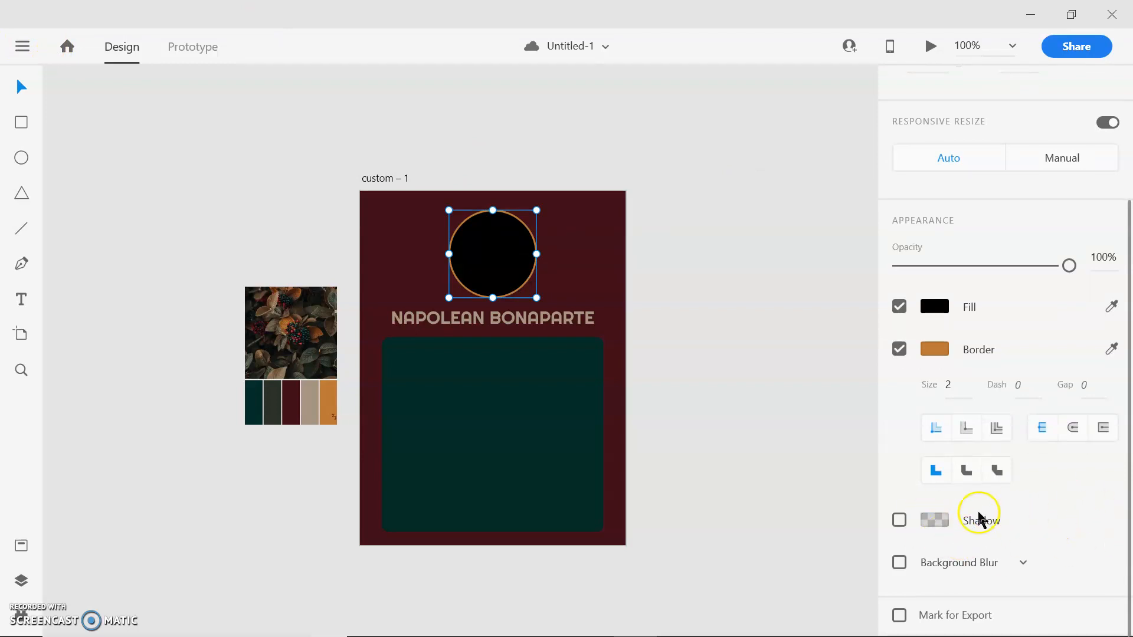
left_click(662, 253)
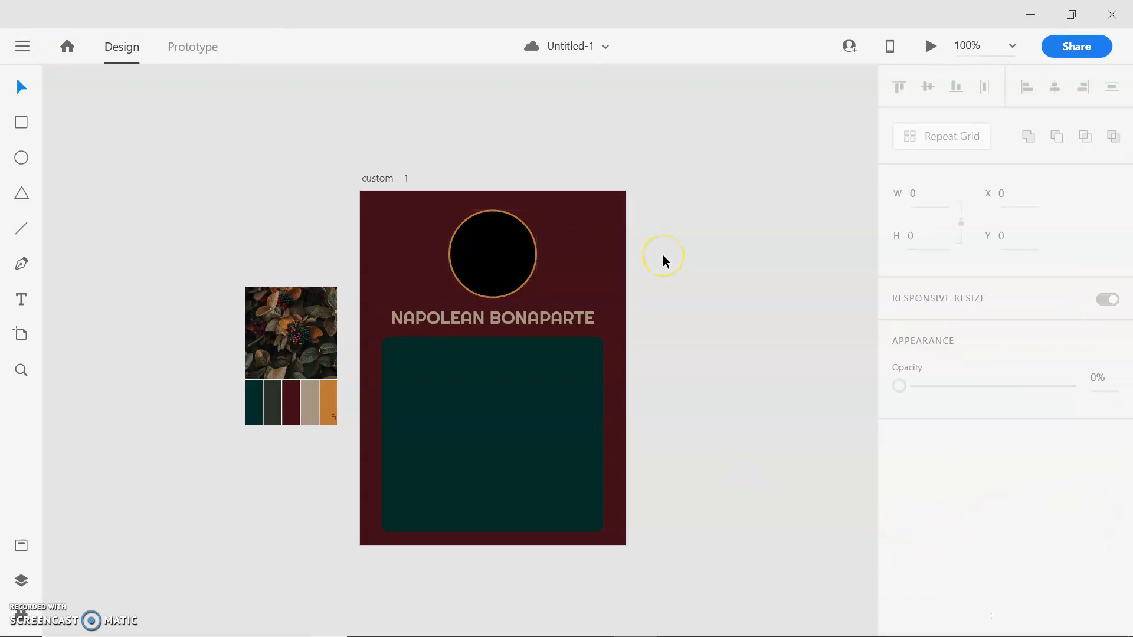
scroll(663, 258, "up", 1)
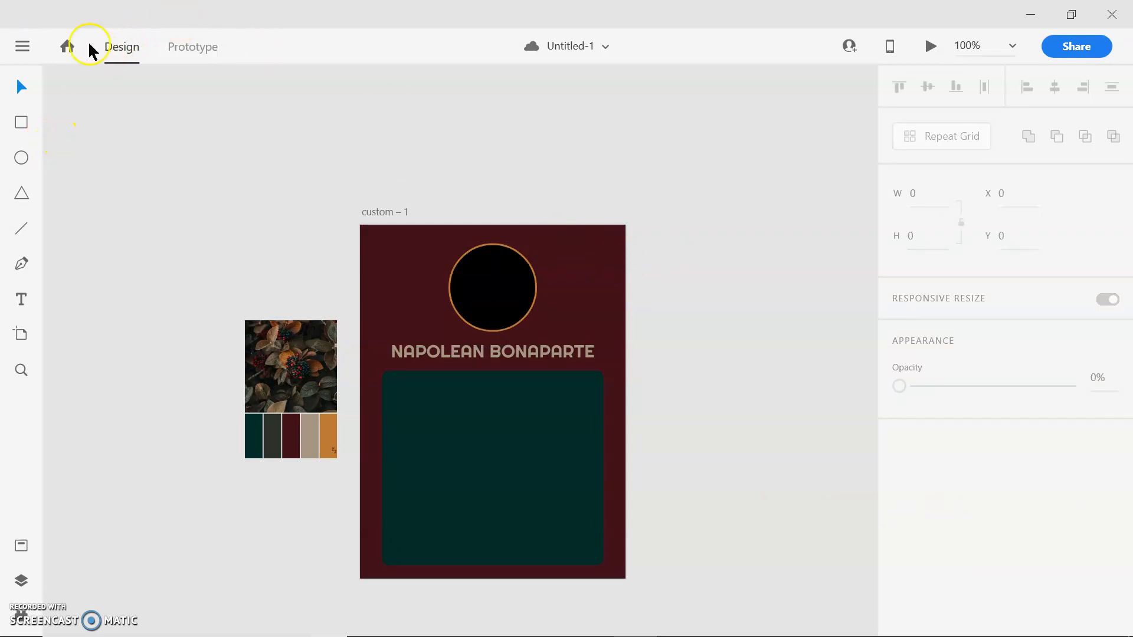
- Open the plugin manager and search all plugins for "web export"
left_click(30, 46)
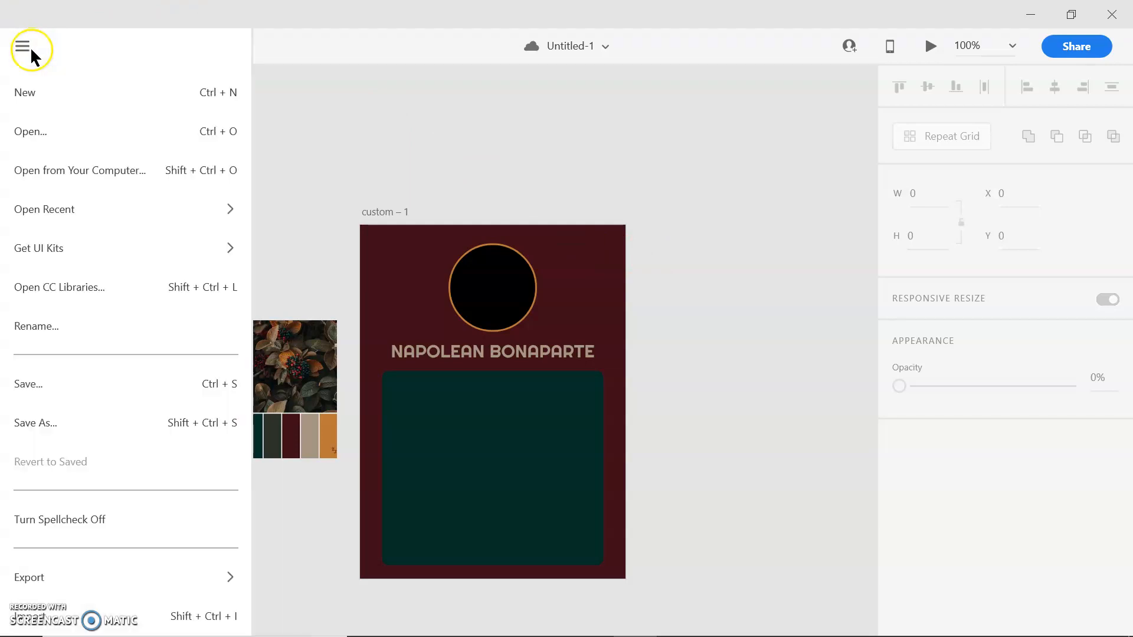
scroll(188, 407, "down", 3)
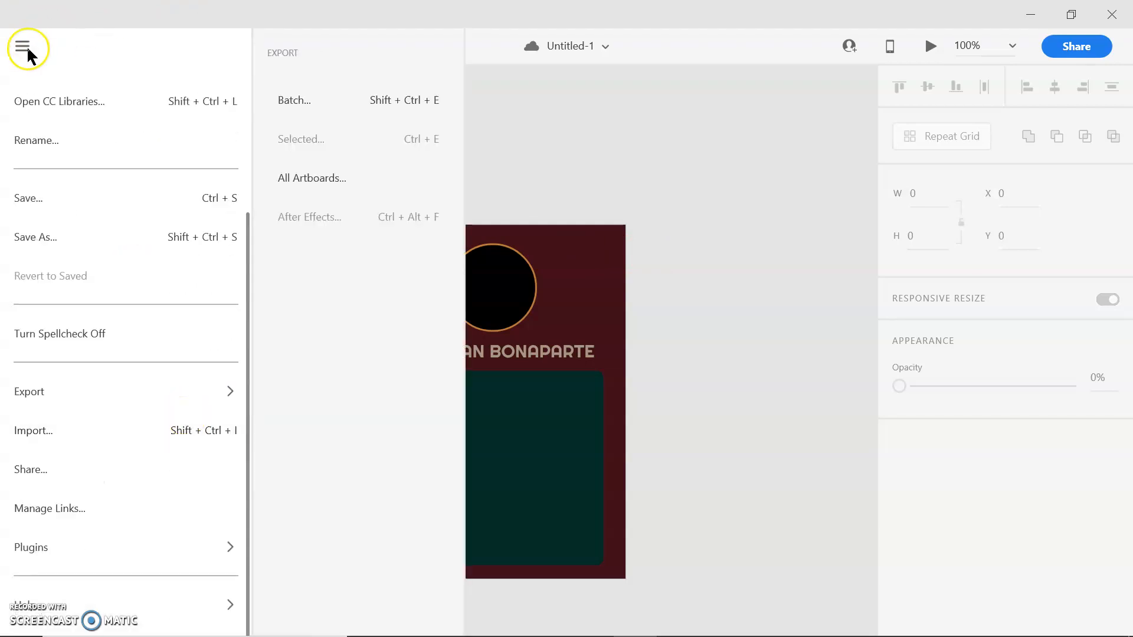
mouse_move(34, 557)
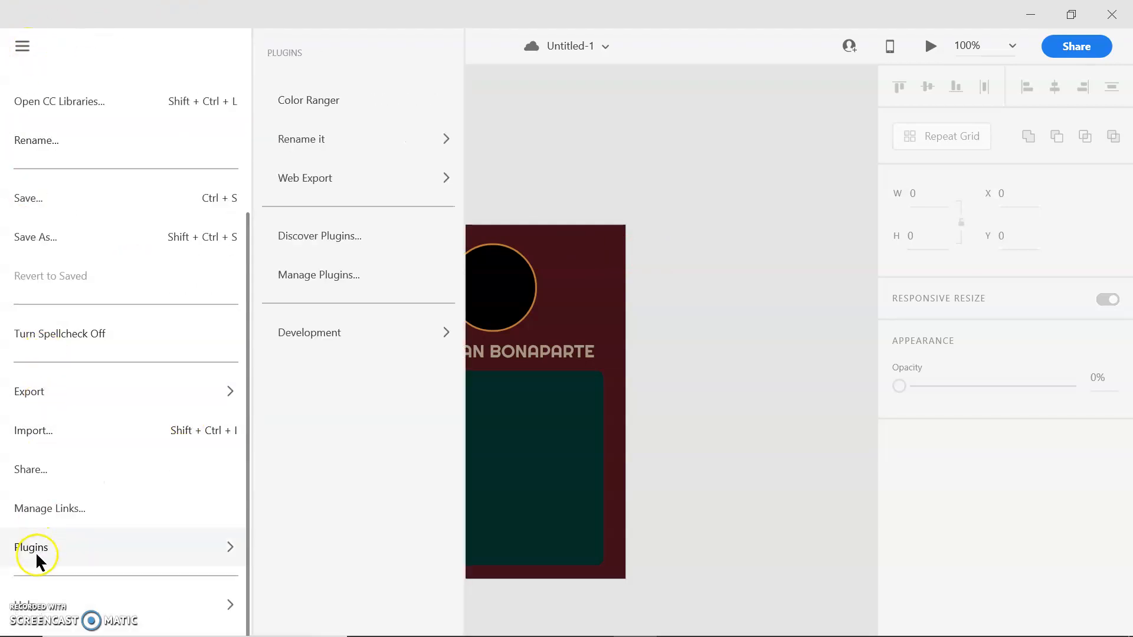
mouse_move(345, 178)
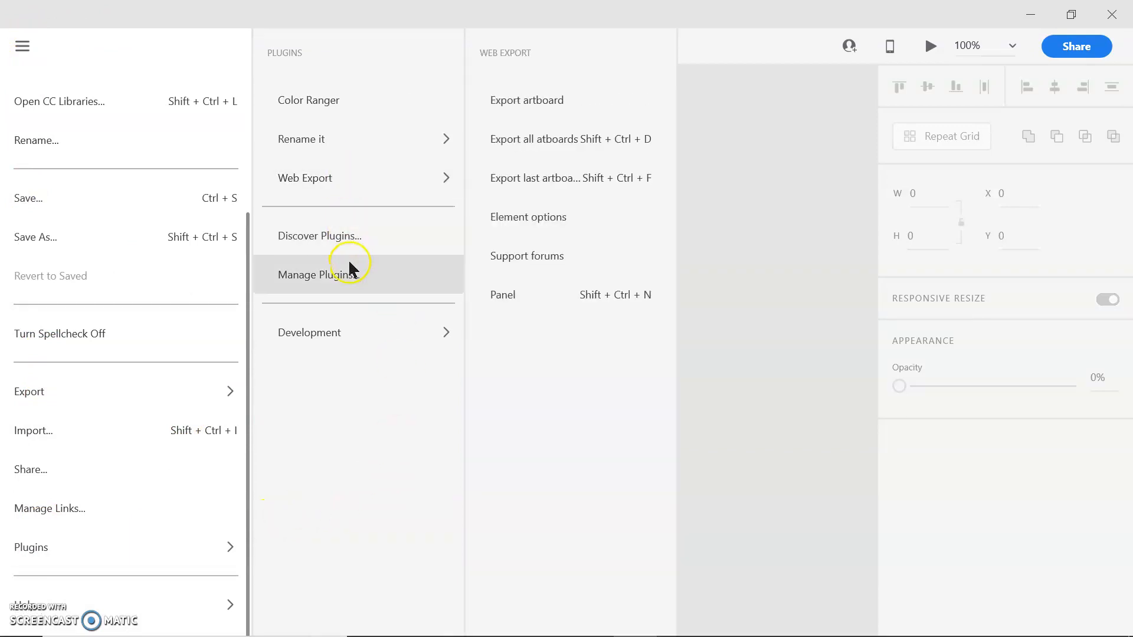
left_click(349, 276)
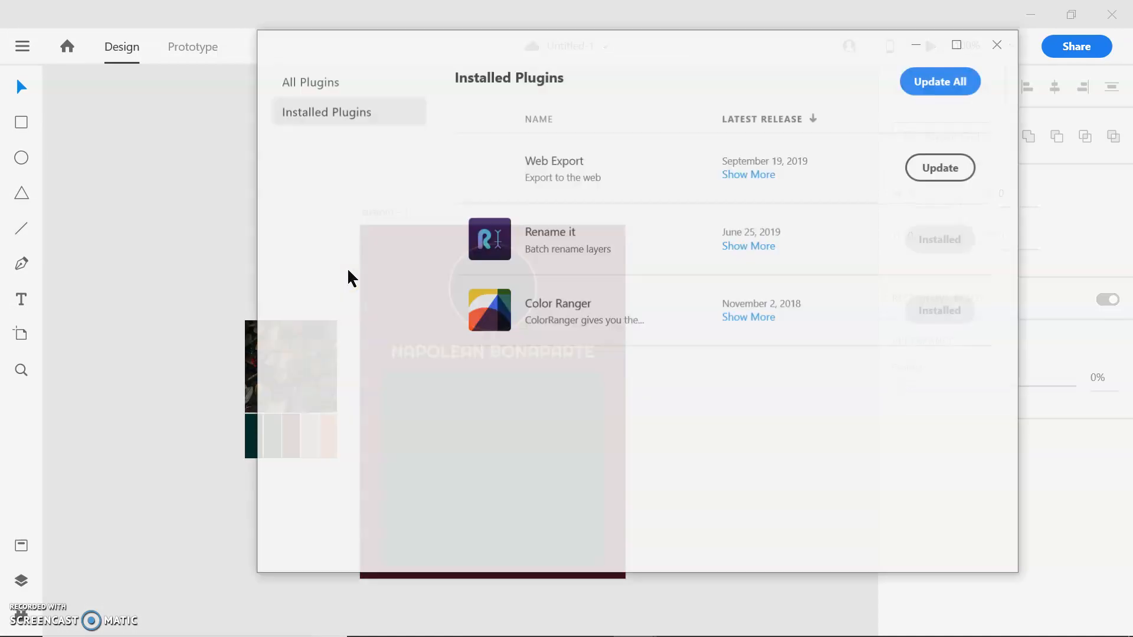
left_click(324, 83)
left_click(878, 74)
type("w")
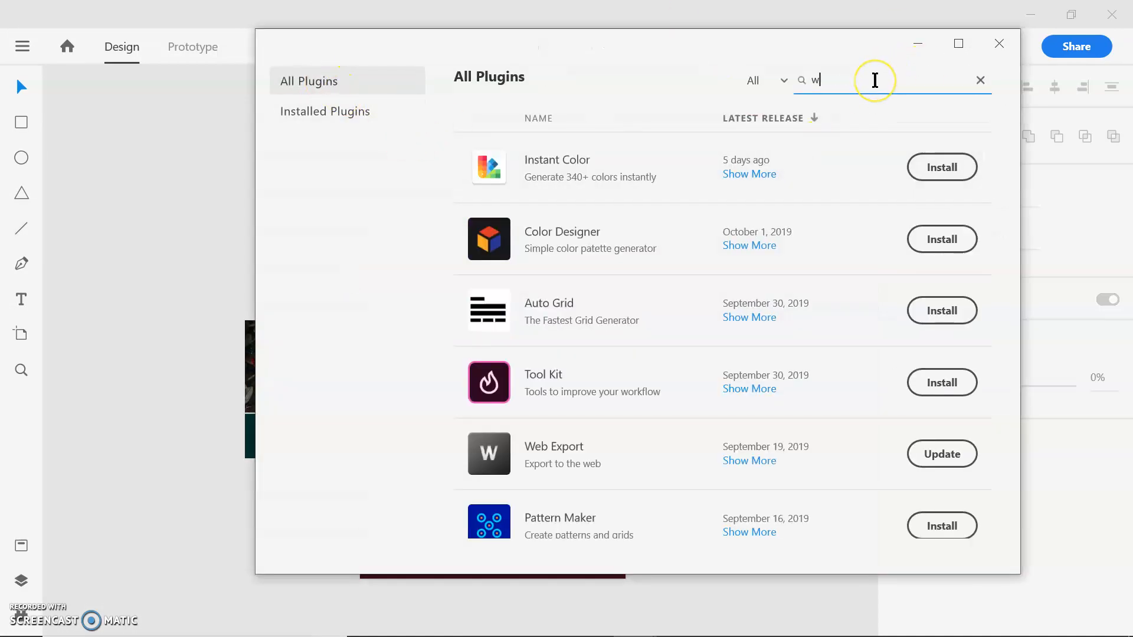
type("eb export")
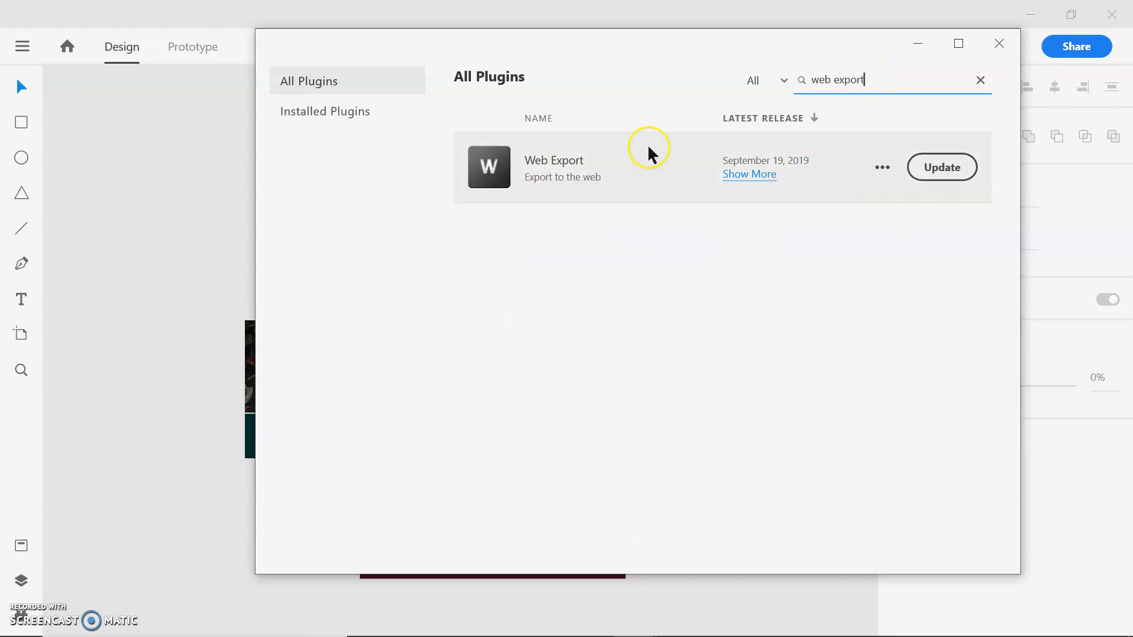
- Expand the Web Export plugin's details, return to the installed plugins and close the plugin manager
left_click(883, 195)
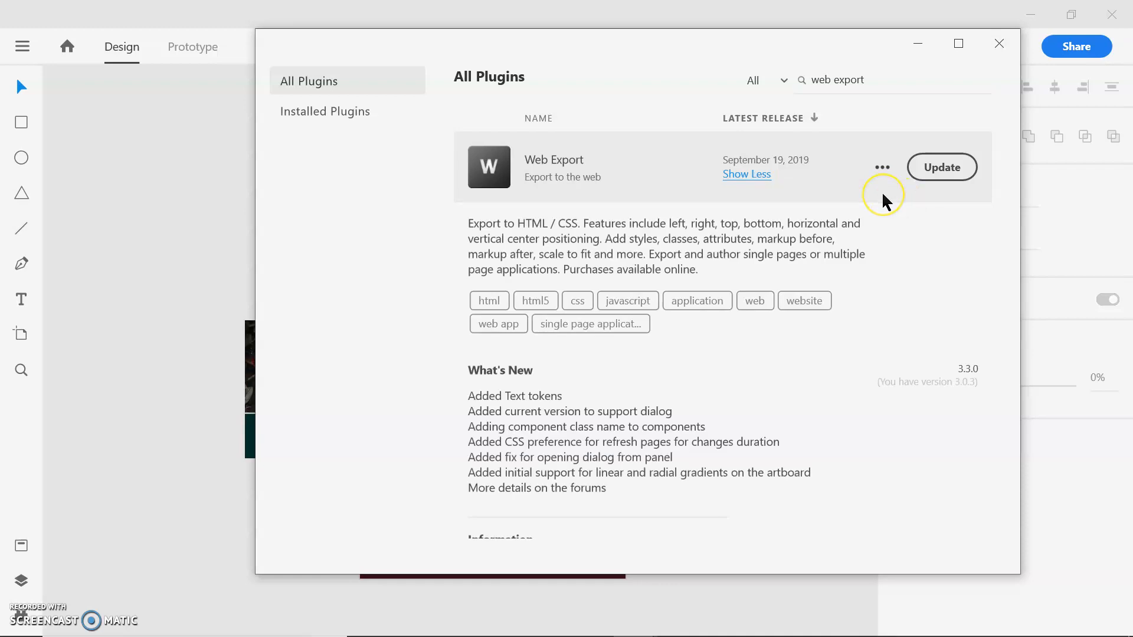
left_click(339, 111)
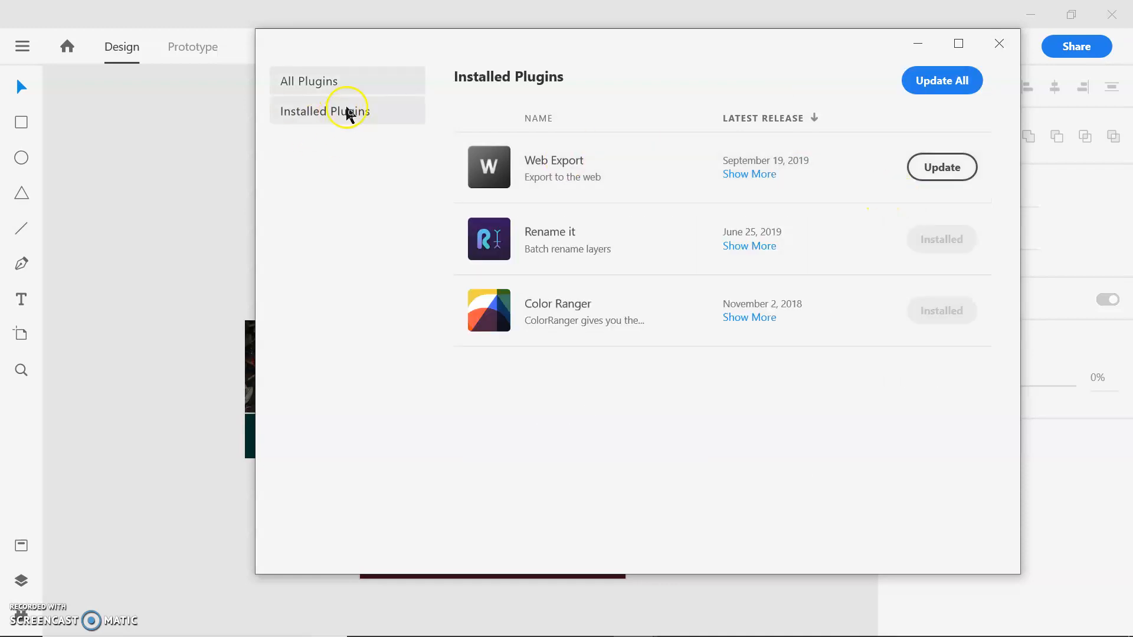
left_click(998, 45)
- Try to export the artboard with the Web Export plugin and dismiss its dialog
left_click(22, 46)
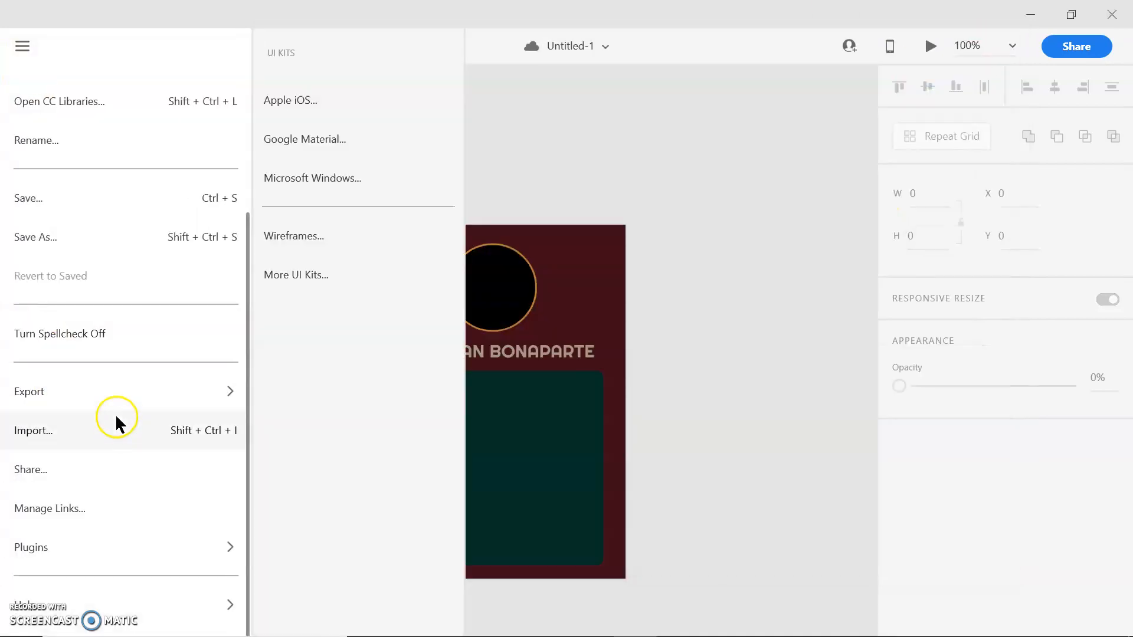
mouse_move(112, 550)
mouse_move(339, 178)
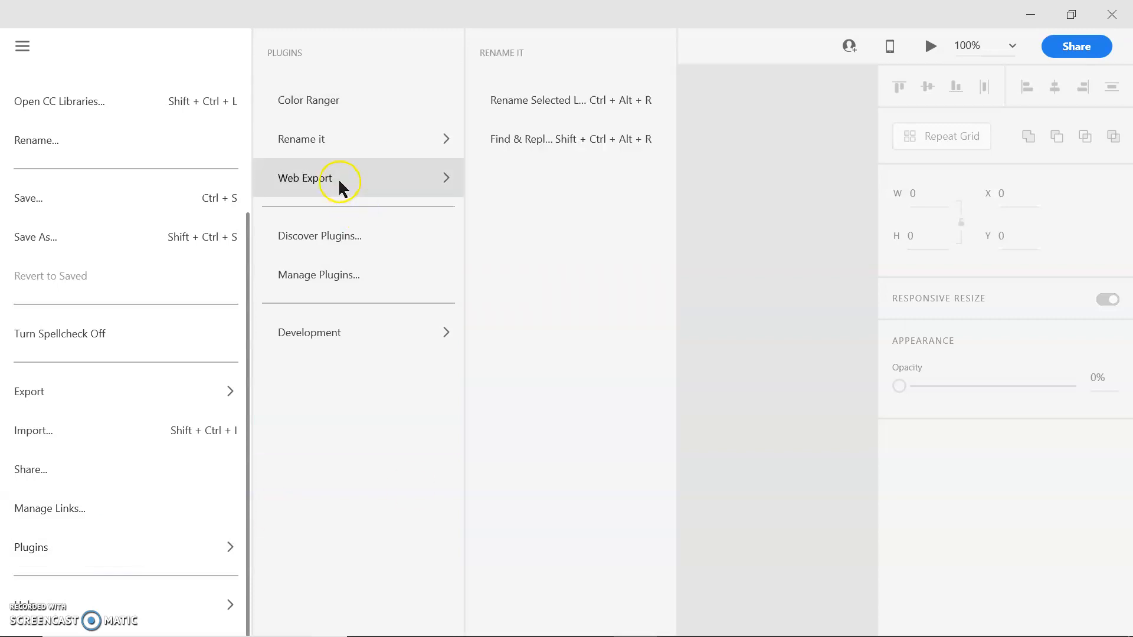
left_click(556, 99)
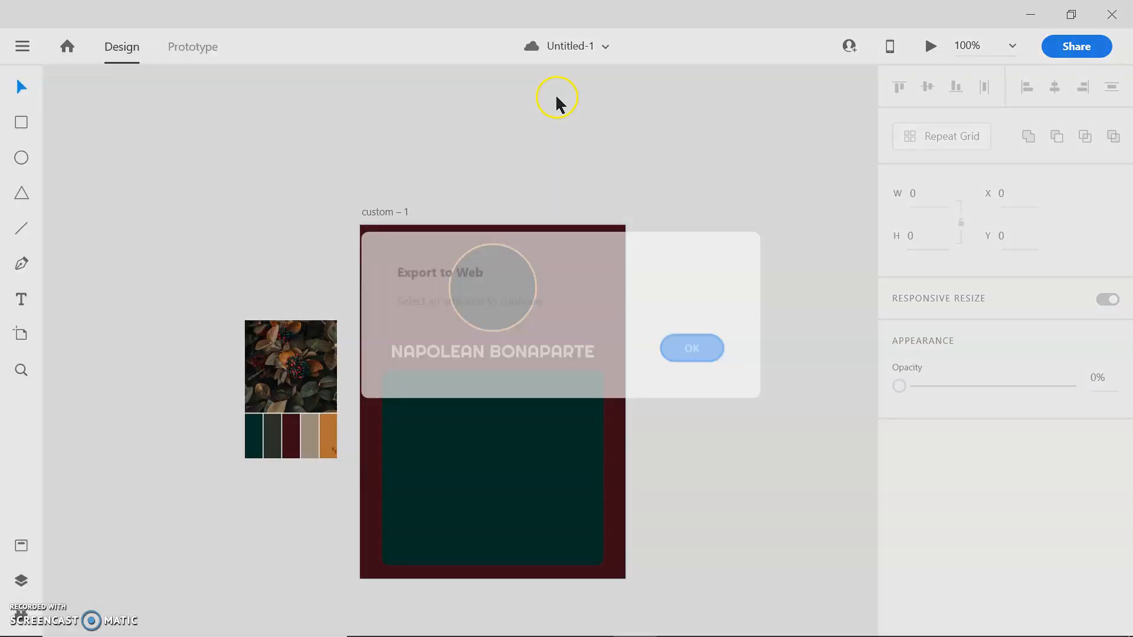
left_click(695, 351)
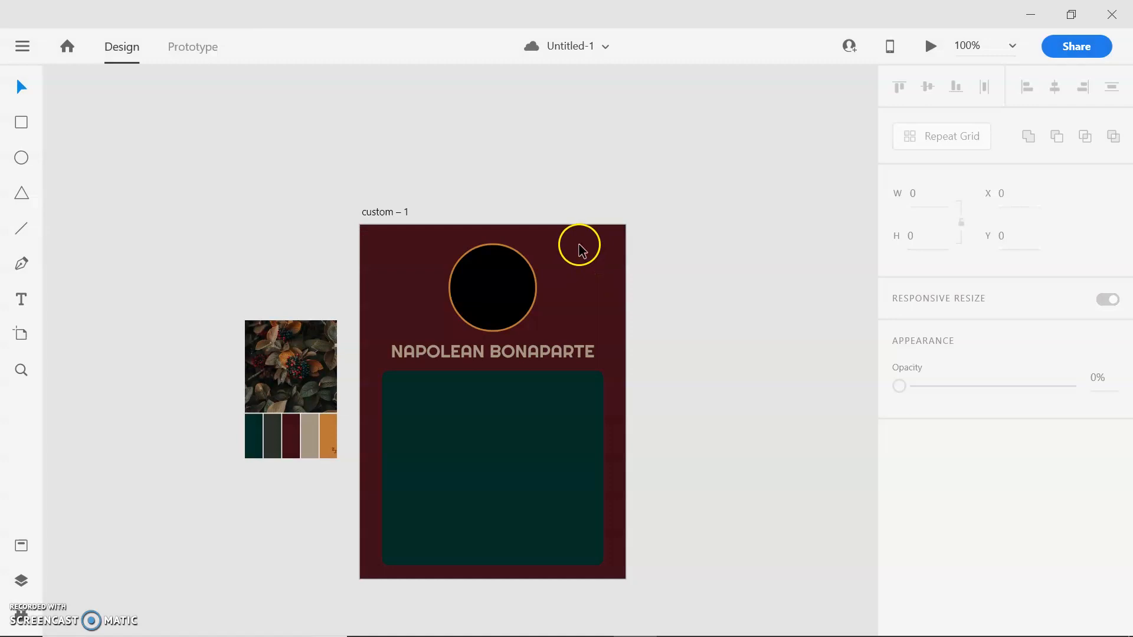
left_click(30, 45)
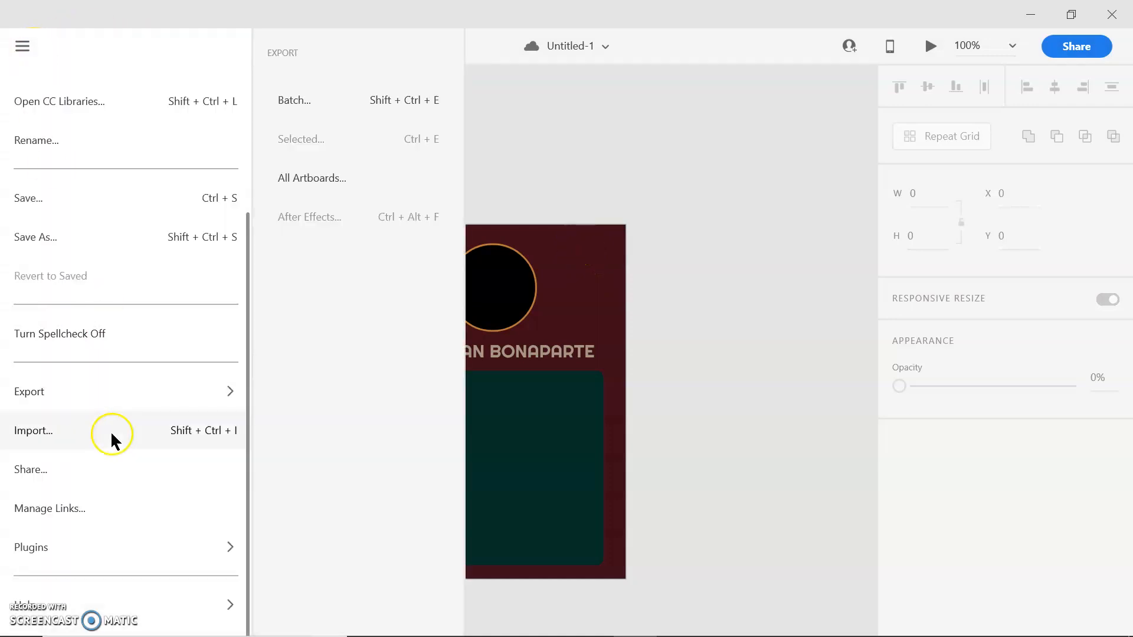
left_click(570, 145)
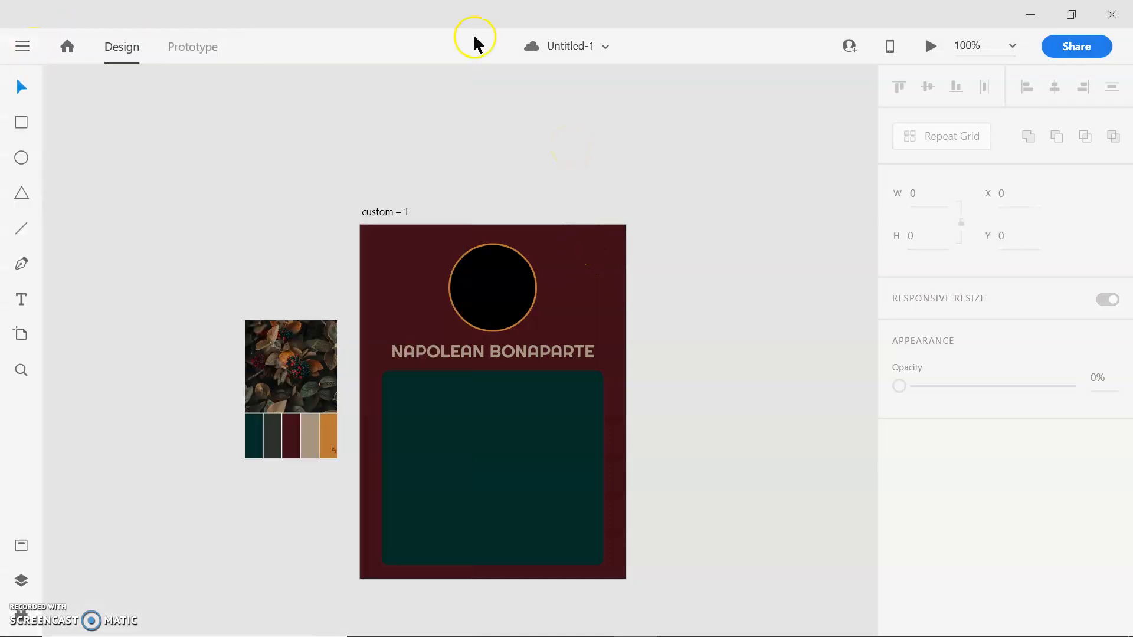
- Show the layers and rename the name heading's text layer as "title"
left_click(22, 580)
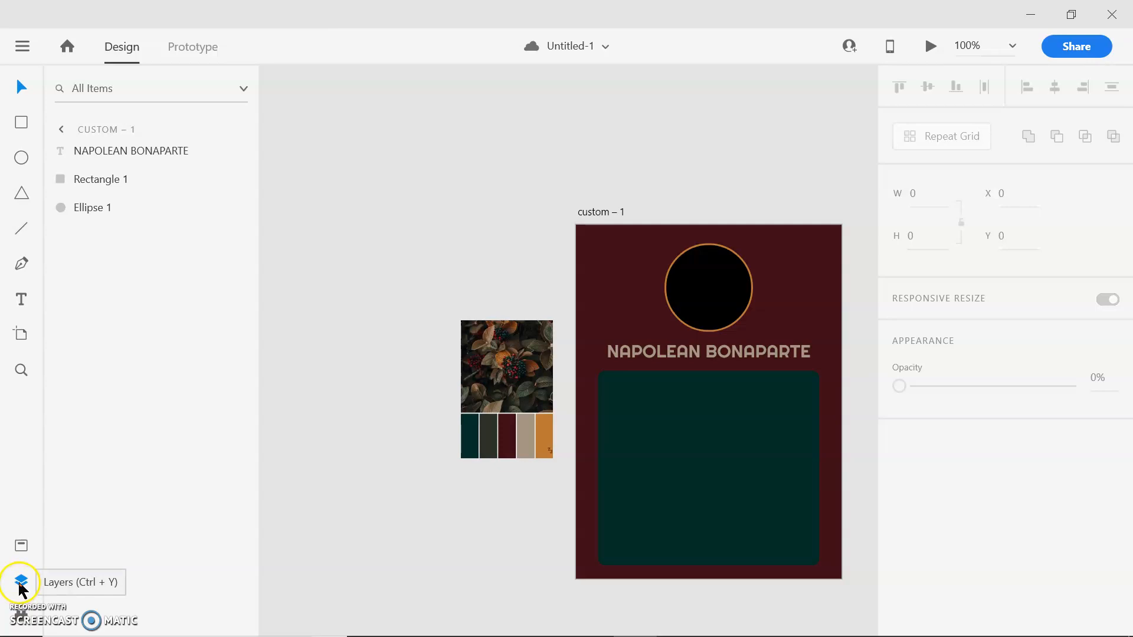
double_click(123, 149)
type("ti")
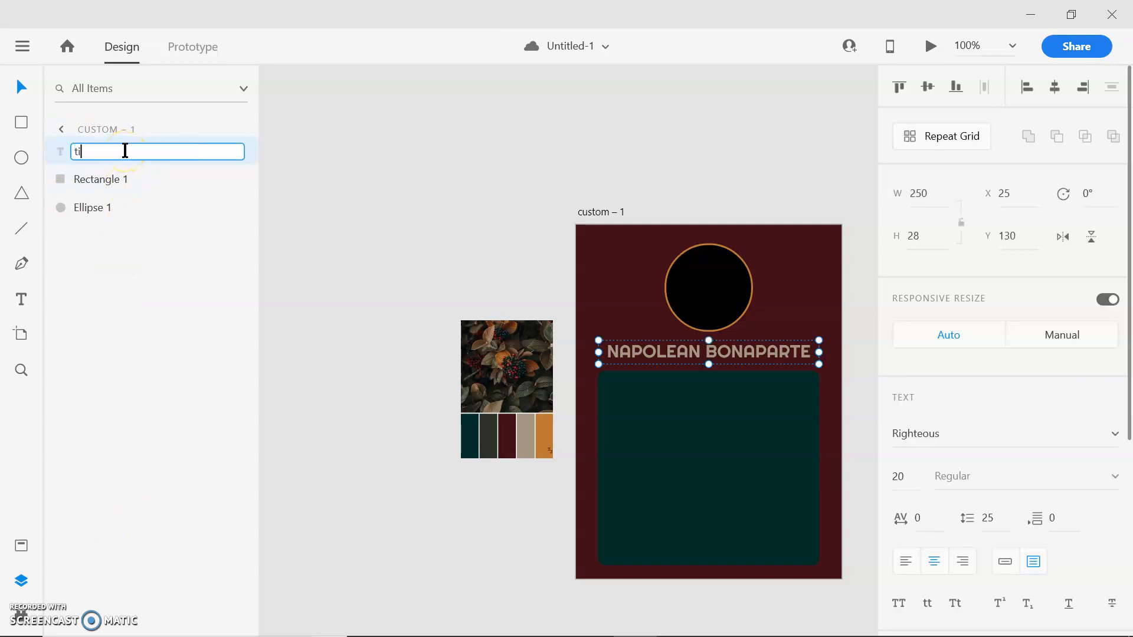
type("tle")
key("Return")
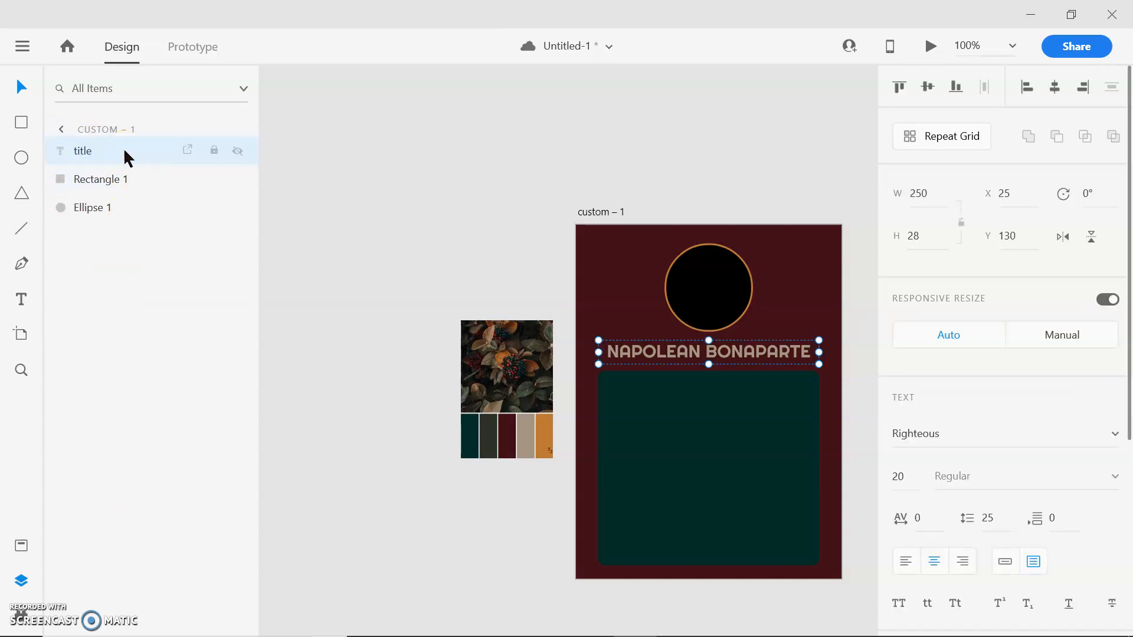
- Rename the teal rectangle's layer as "text" and the circle's layer as "pic", and deselect the circle
double_click(108, 180)
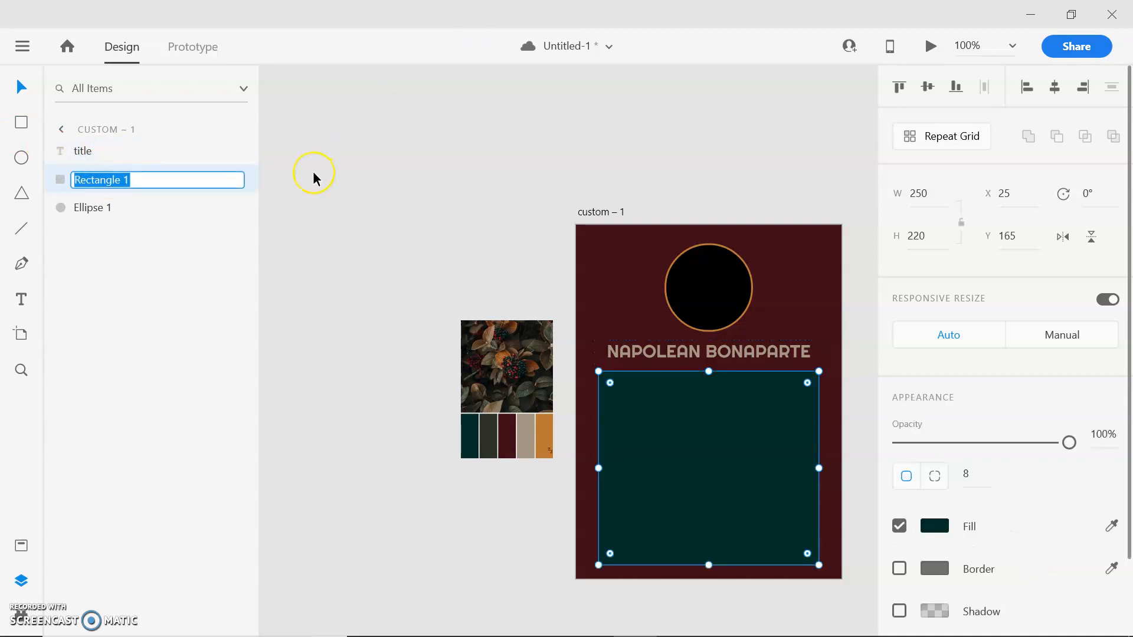
type("text")
key("Return")
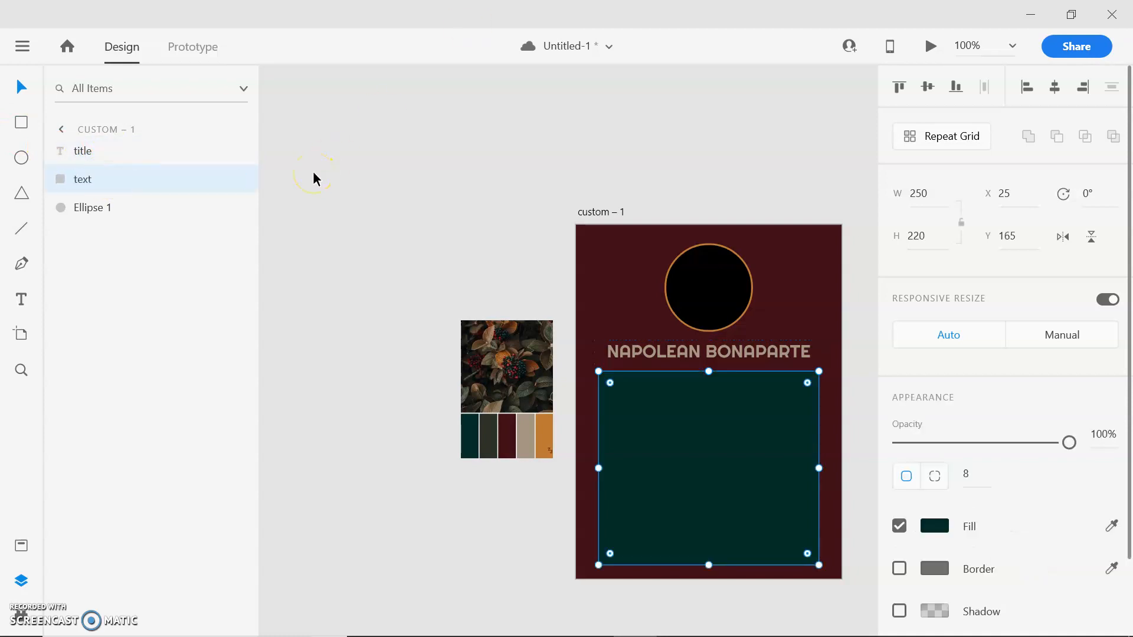
double_click(99, 207)
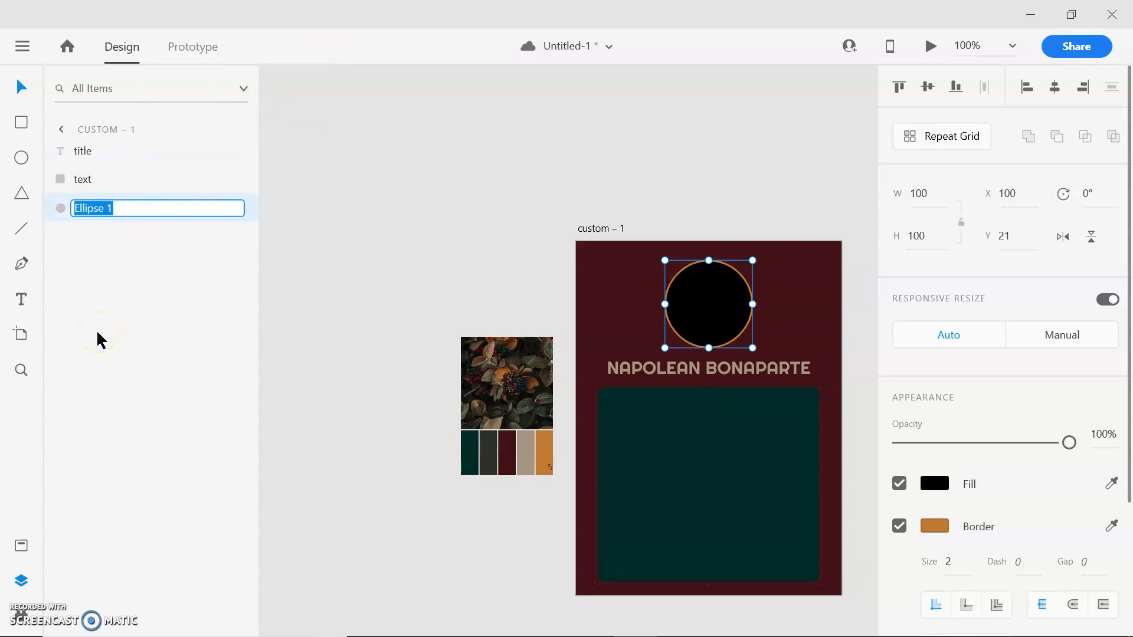
type("pic")
key("Return")
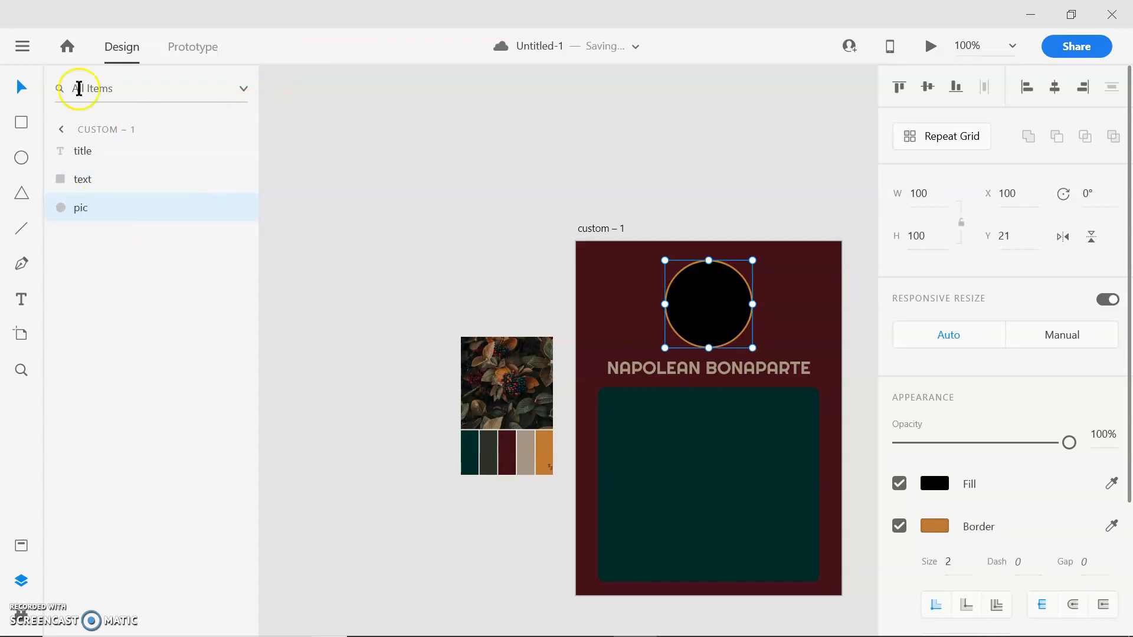
left_click(328, 224)
- Rename the "custom – 1" artboard as "bkgd" and deselect it
left_click(590, 275)
double_click(616, 229)
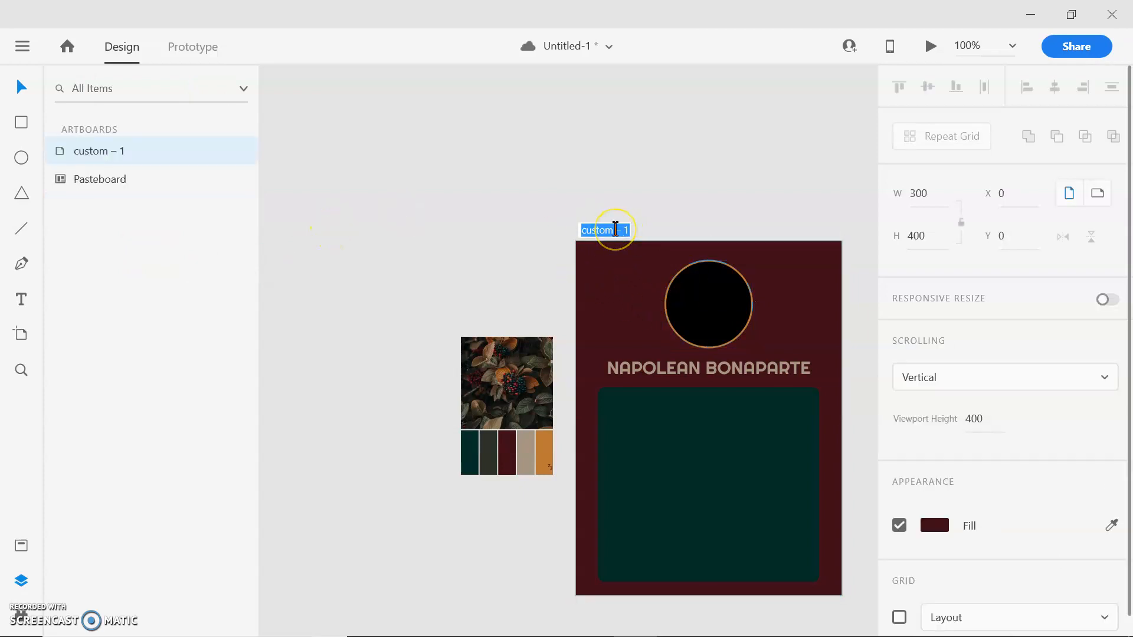
type("bkgd")
key("Return")
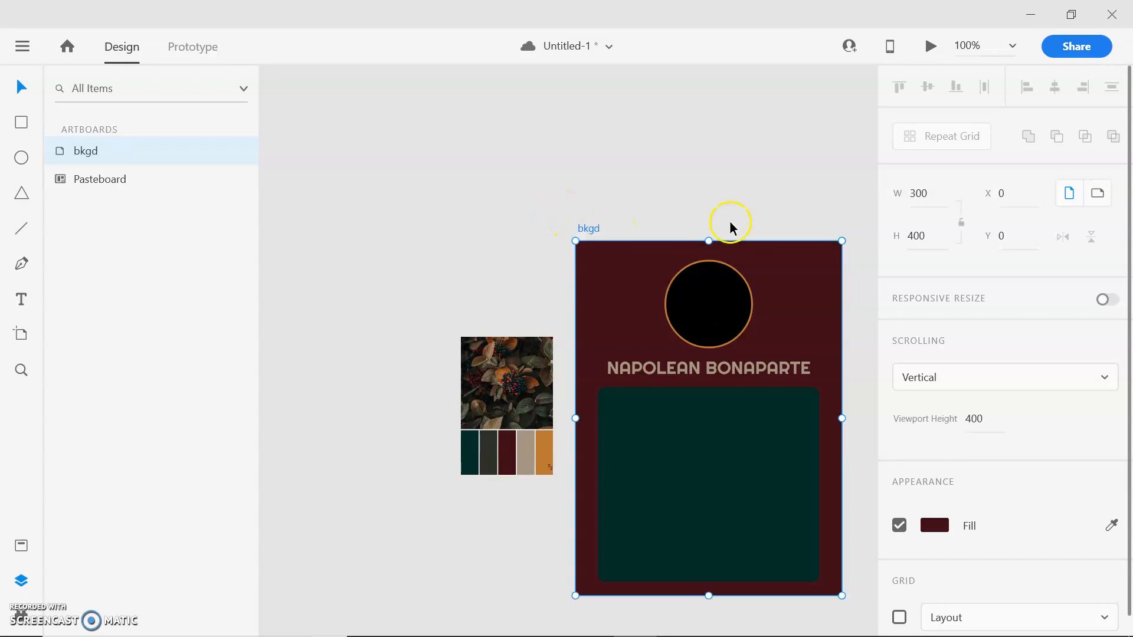
left_click(633, 146)
- Delete the colour-palette reference image from the pasteboard beside the card
left_click(503, 410)
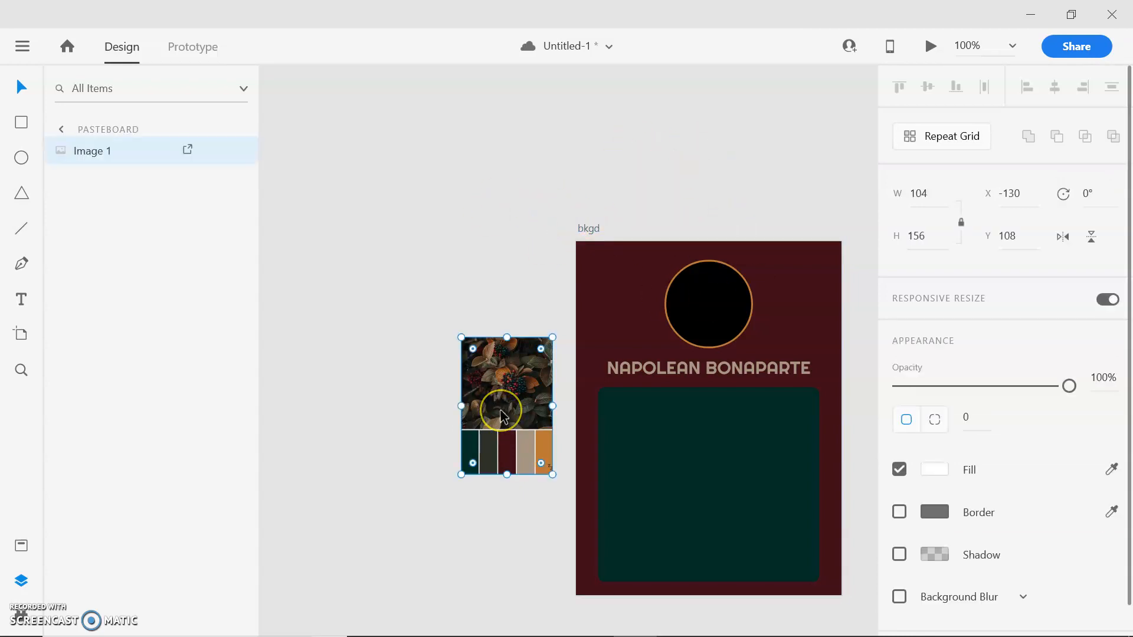
key("Delete")
left_click_drag(858, 150, 850, 151)
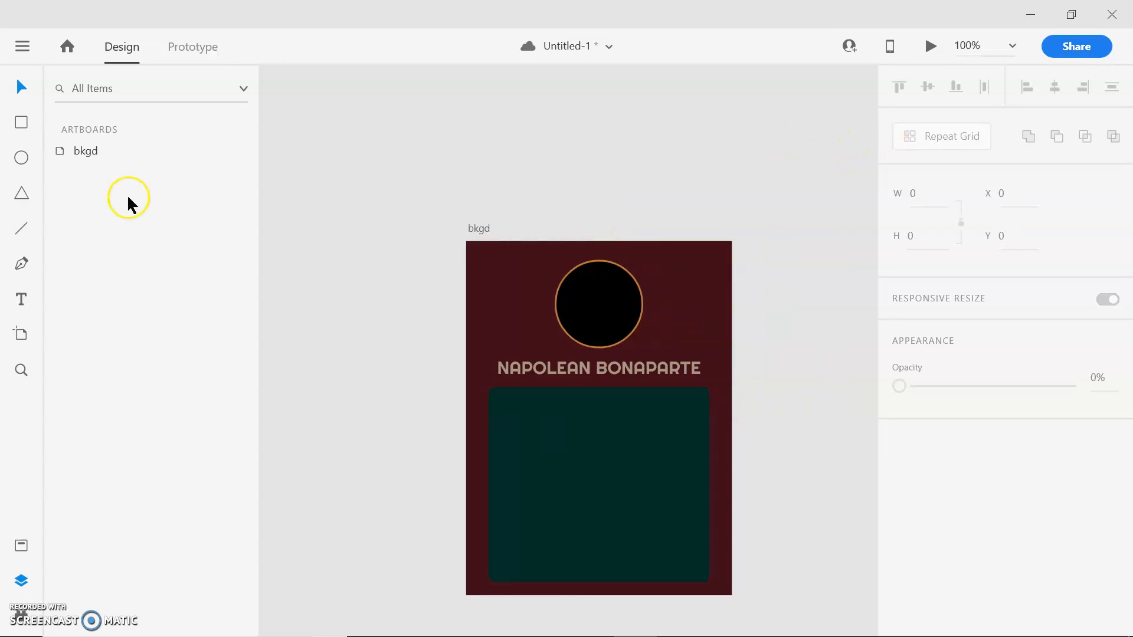
- Open the Web Export plugin's artboard export for the "bkgd" artboard and copy its CSS
left_click(554, 308)
left_click(512, 302)
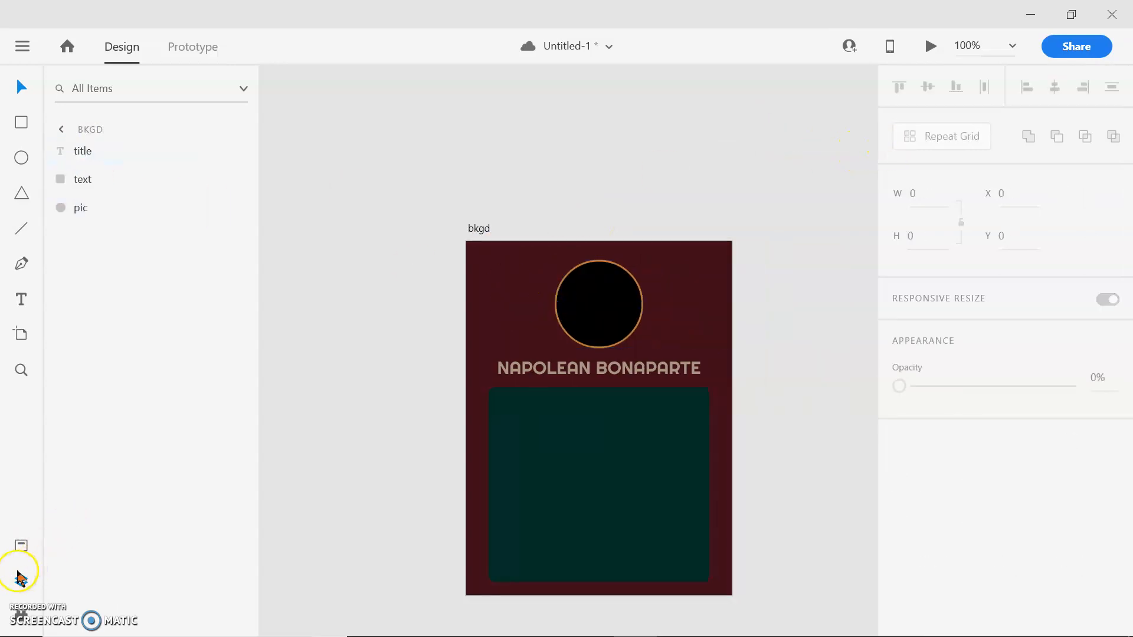
left_click(25, 45)
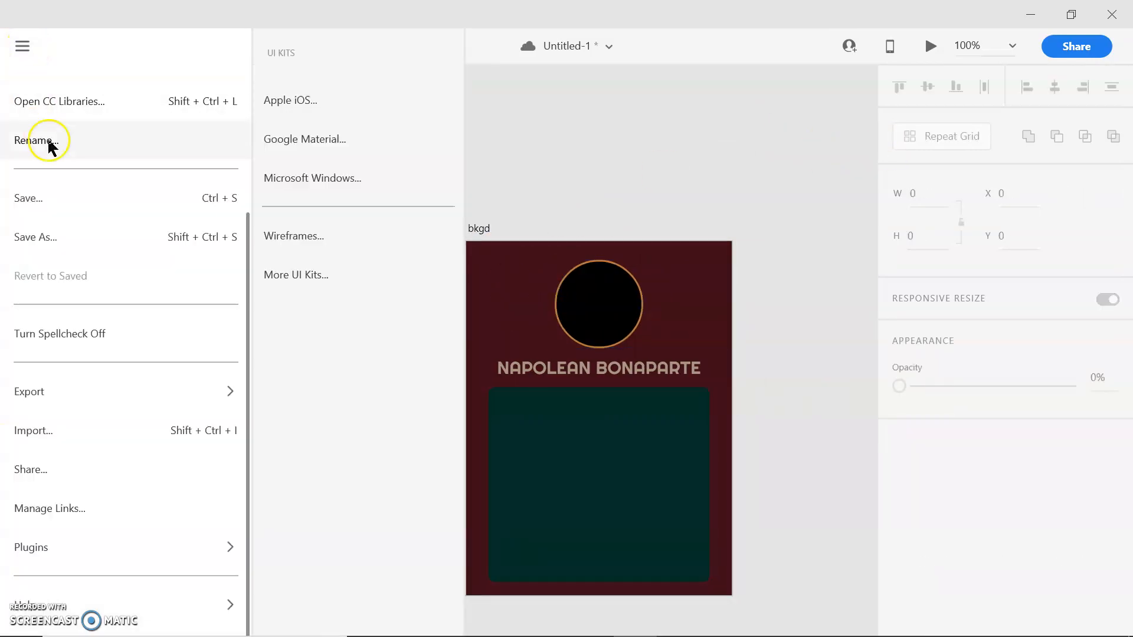
mouse_move(114, 565)
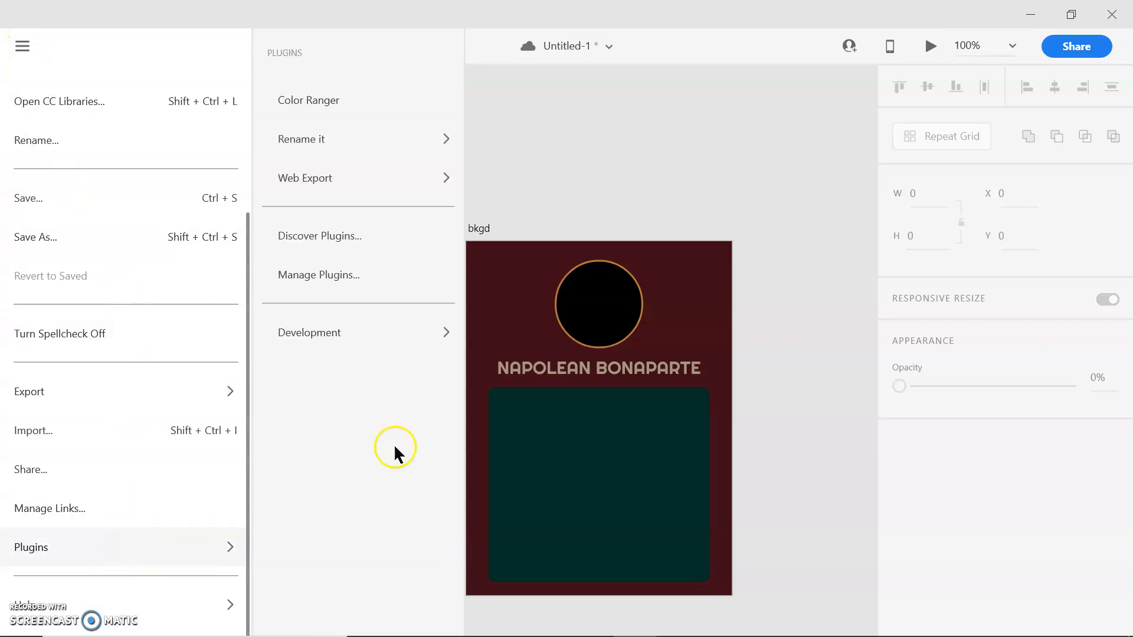
mouse_move(363, 191)
left_click(564, 100)
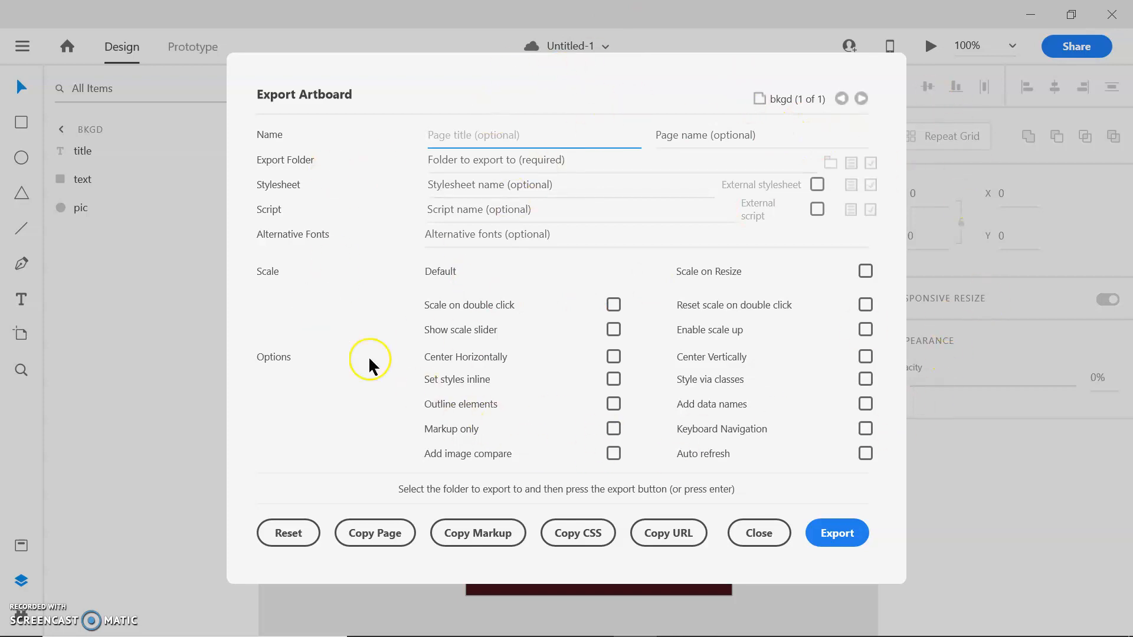
left_click(574, 537)
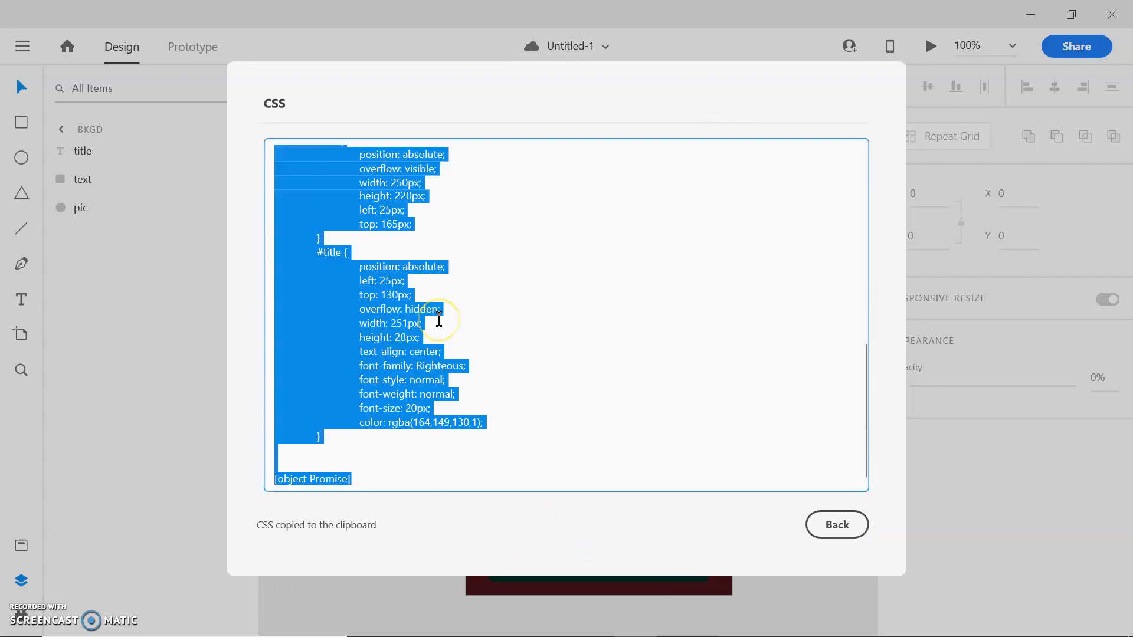
- Switch to Chrome and paste the copied CSS into the reply editor of the RPNation "Character Sheets BB Code" thread
mouse_move(392, 634)
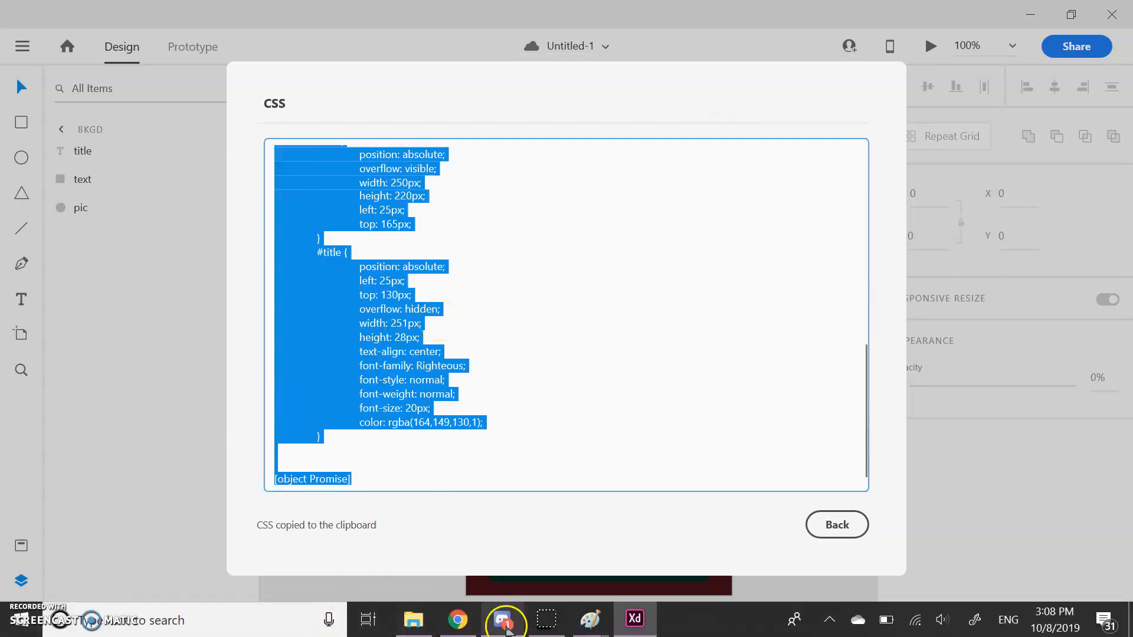
left_click(458, 619)
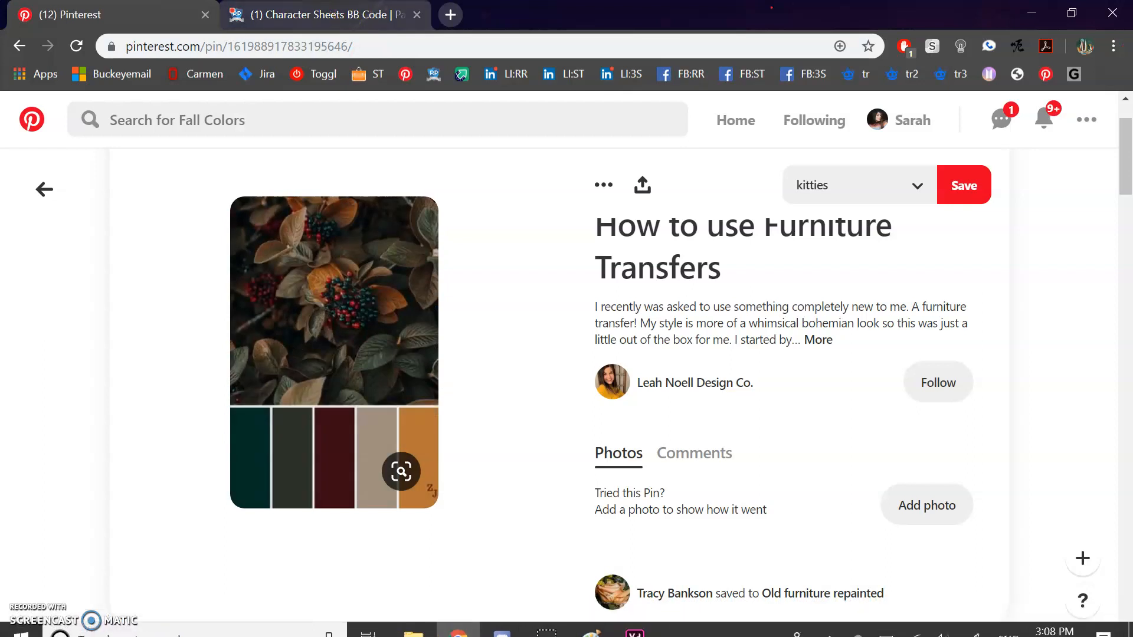
left_click(331, 15)
scroll(373, 289, "up", 3)
left_click(333, 383)
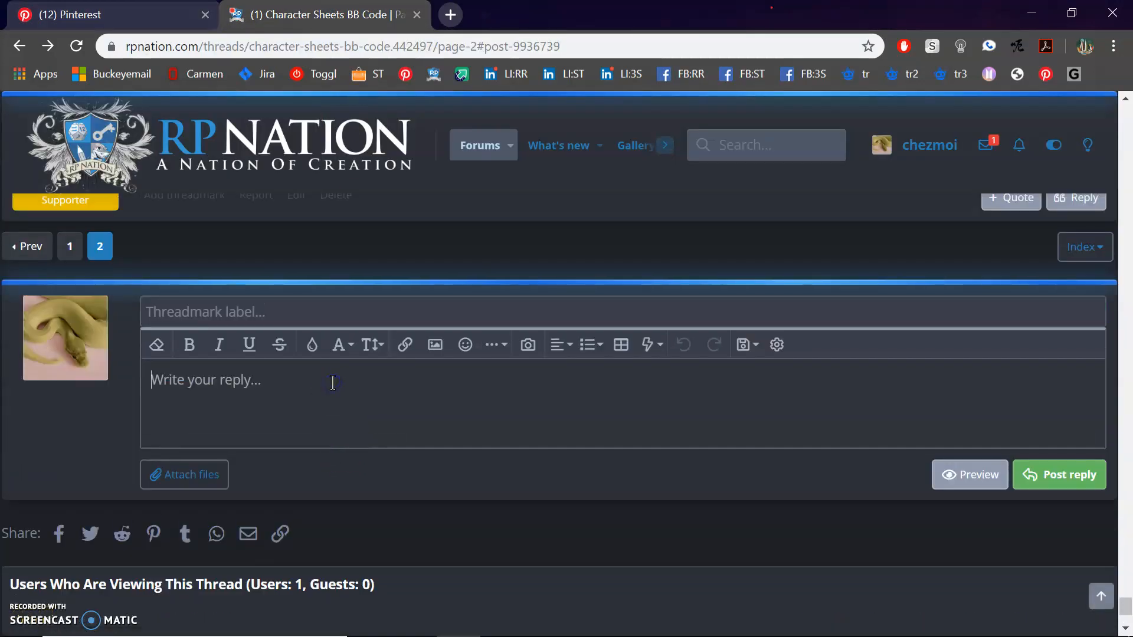
key("ctrl+v")
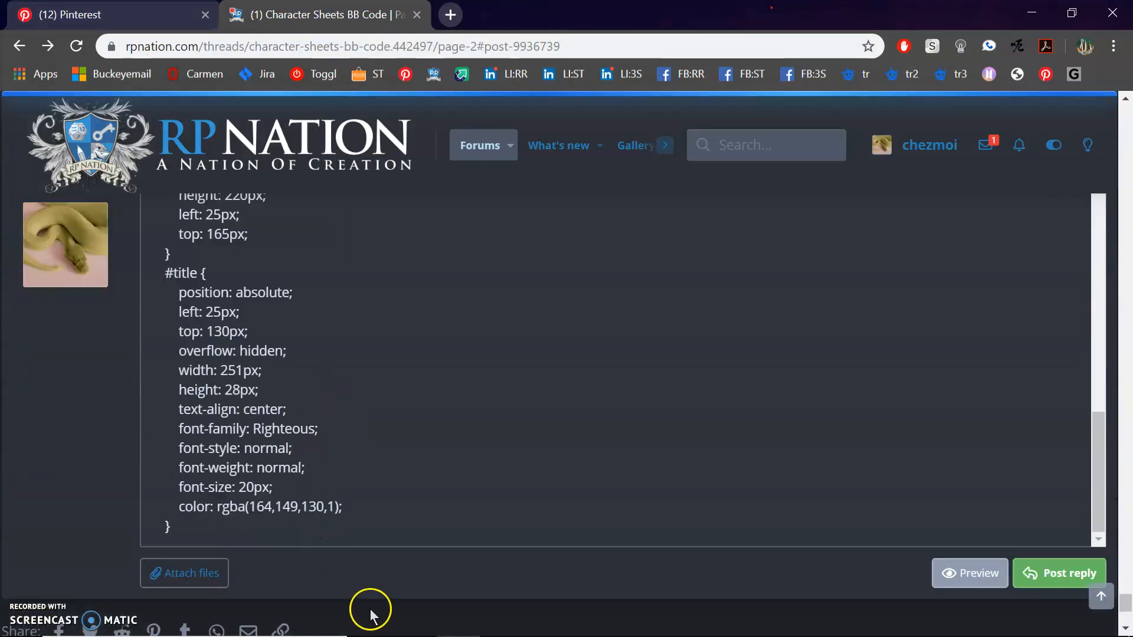
- Switch to Adobe XD, leave the CSS output of the artboard export, and copy the HTML markup of the "bkgd" artboard
key("alt+Tab")
key("alt+Tab")
left_click(834, 523)
left_click(482, 534)
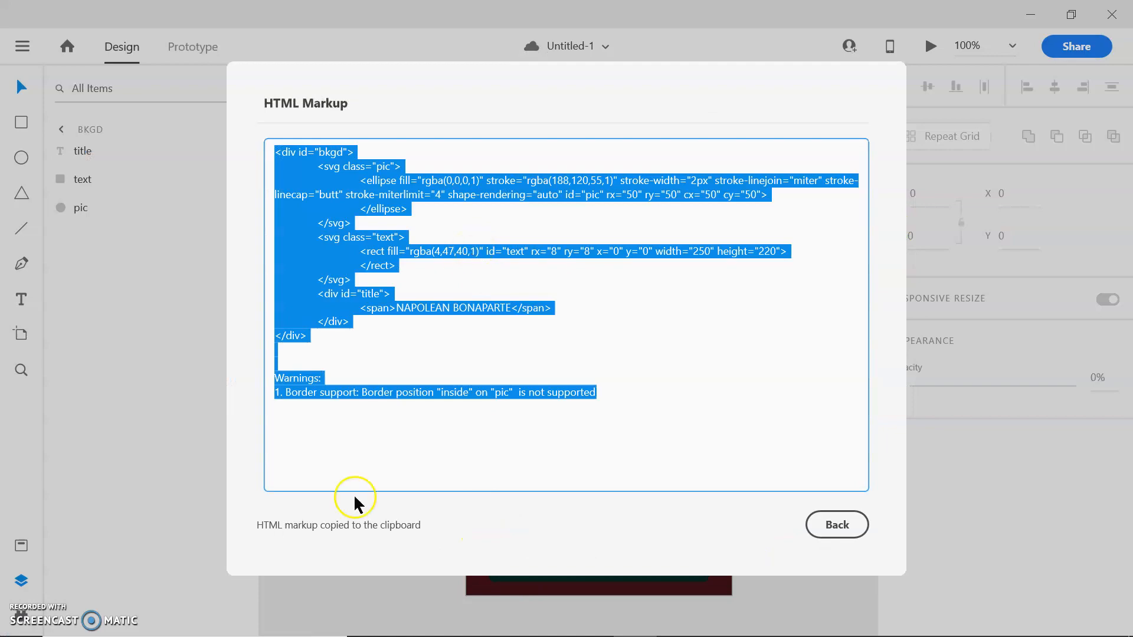
- Switch to Chrome and paste the copied HTML markup on a new line below the CSS in the reply editor
key("alt+Tab")
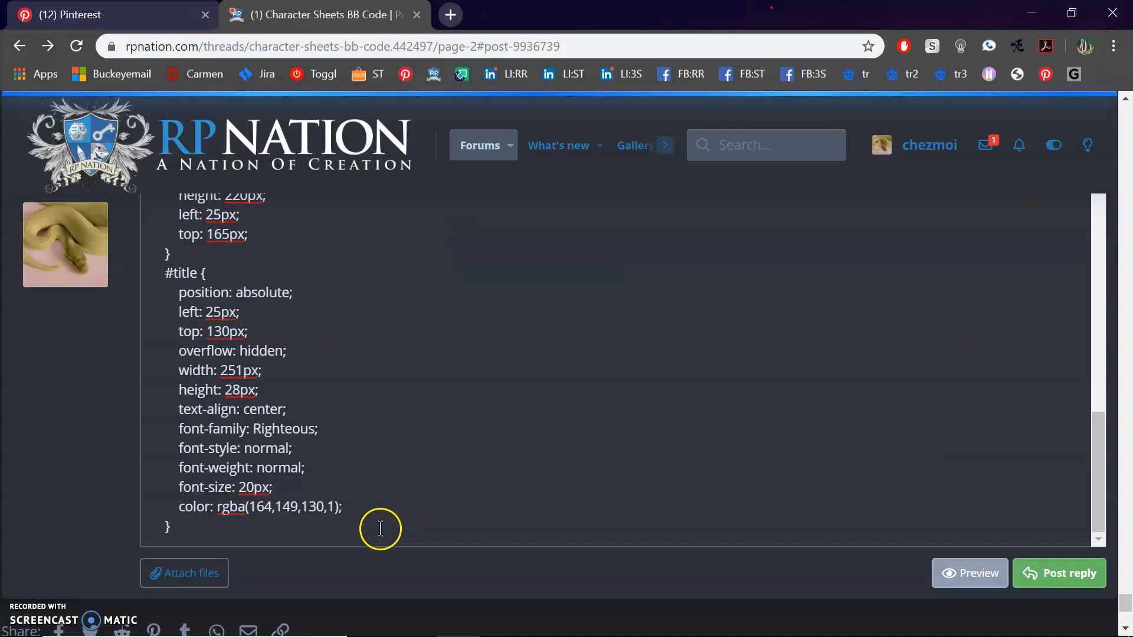
key("Return")
key("ctrl+v")
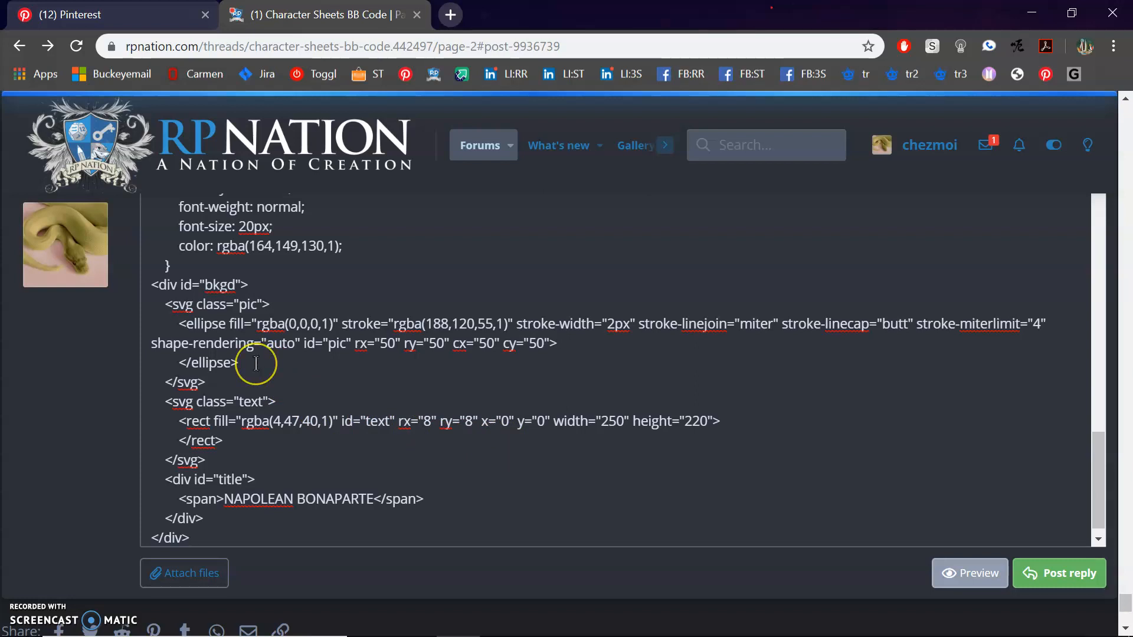
scroll(256, 363, "up", 3)
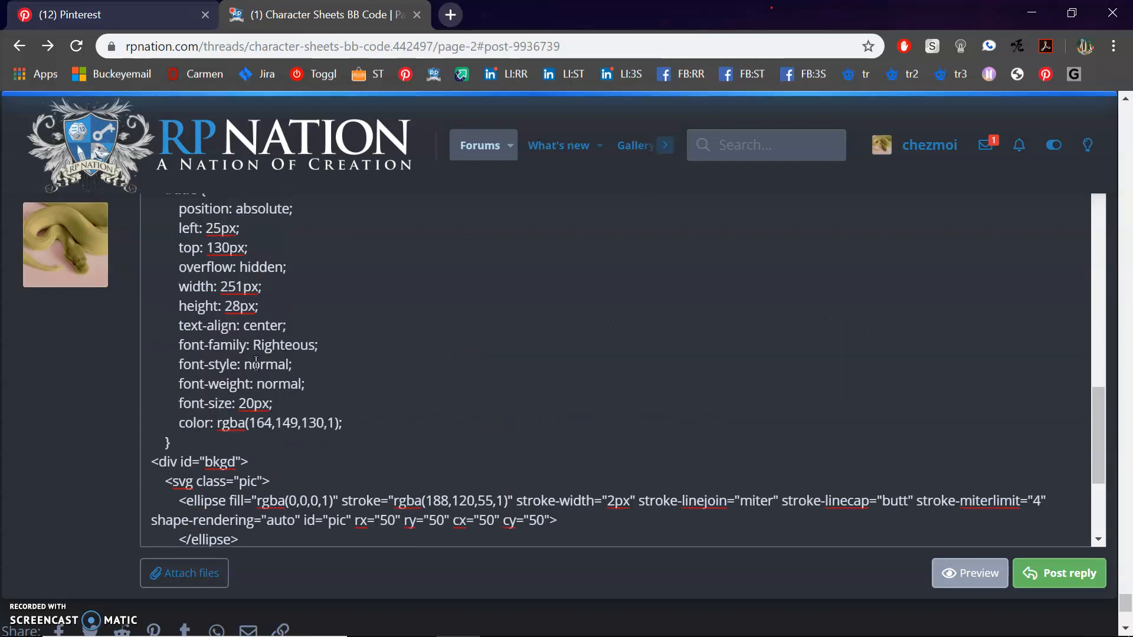
- Switch to Adobe XD, leave the HTML markup output and close the export dialog to return to the "bkgd" artboard
mouse_move(458, 616)
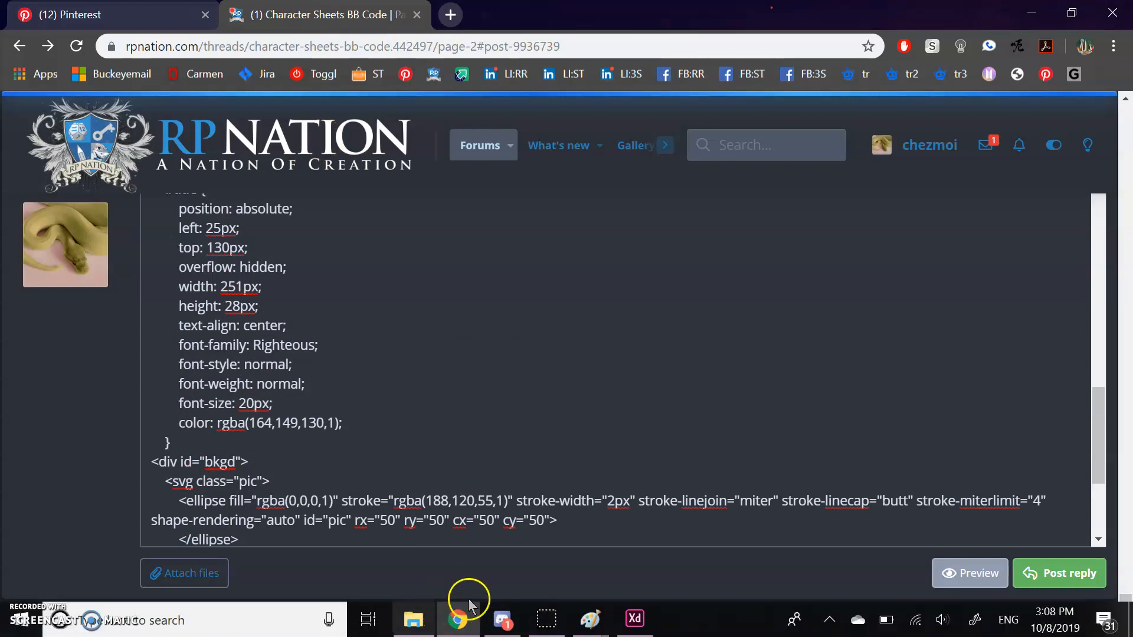
left_click(637, 618)
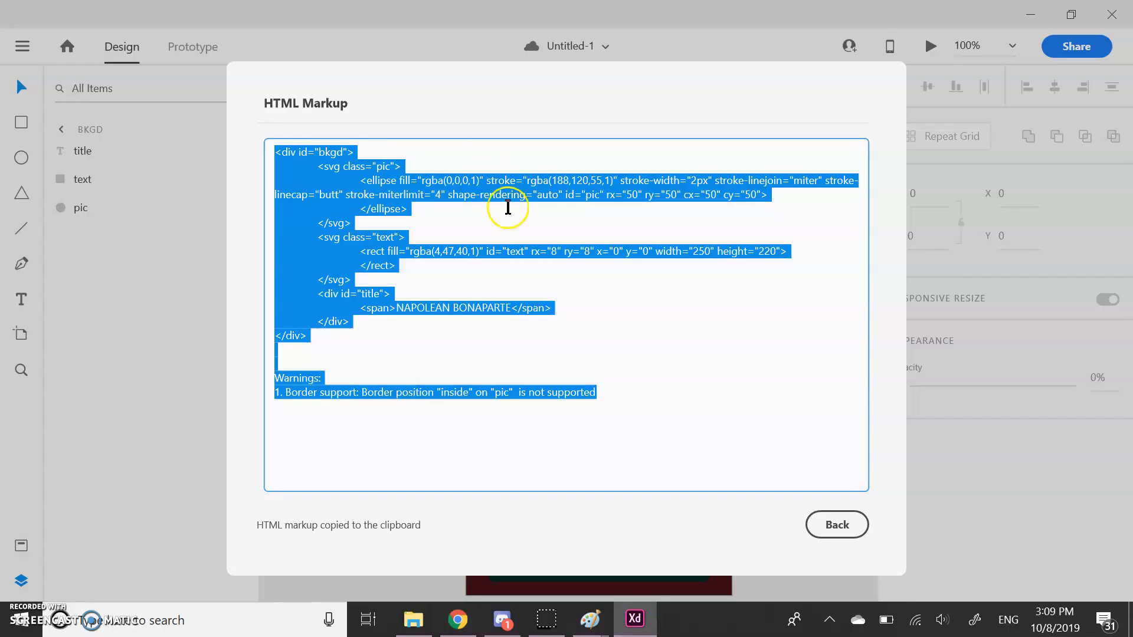
left_click(850, 534)
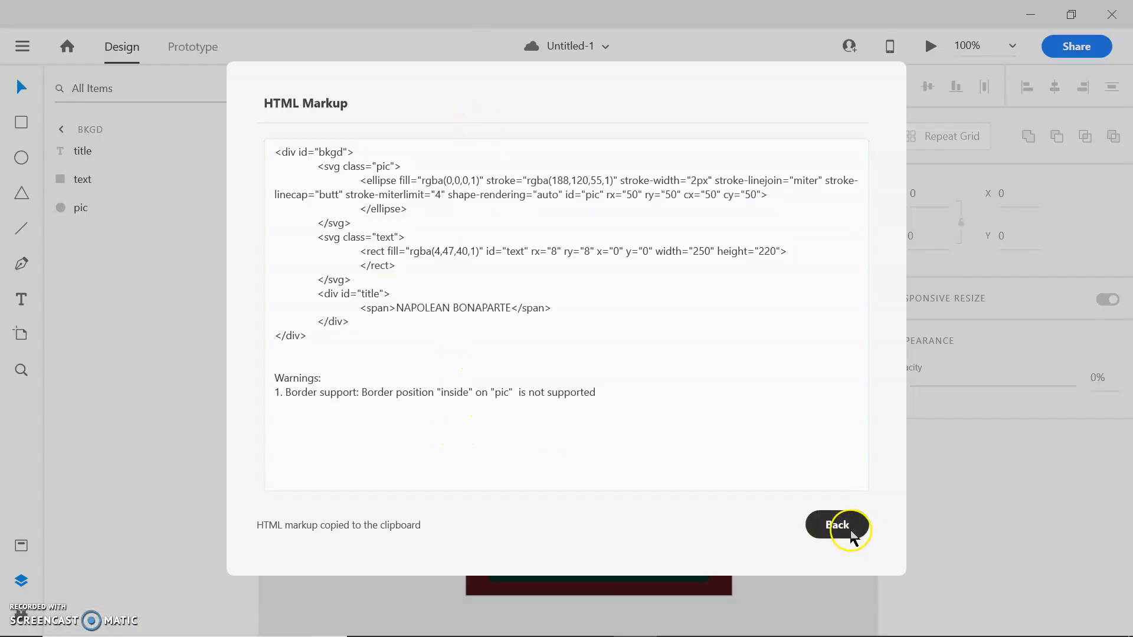
left_click(772, 531)
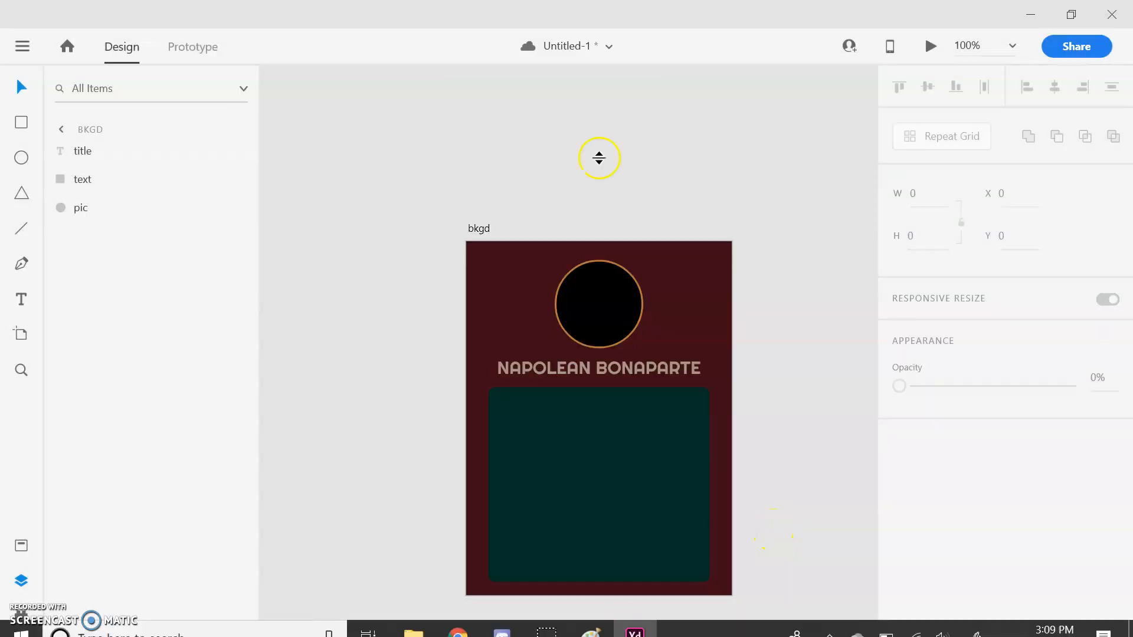
scroll(342, 332, "down", 2)
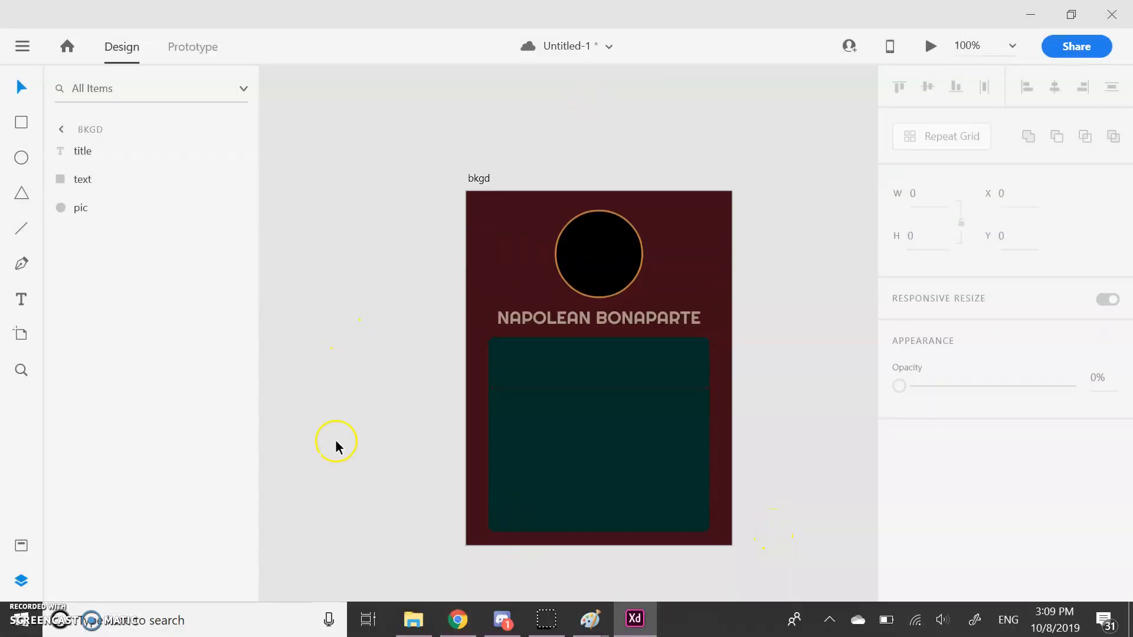